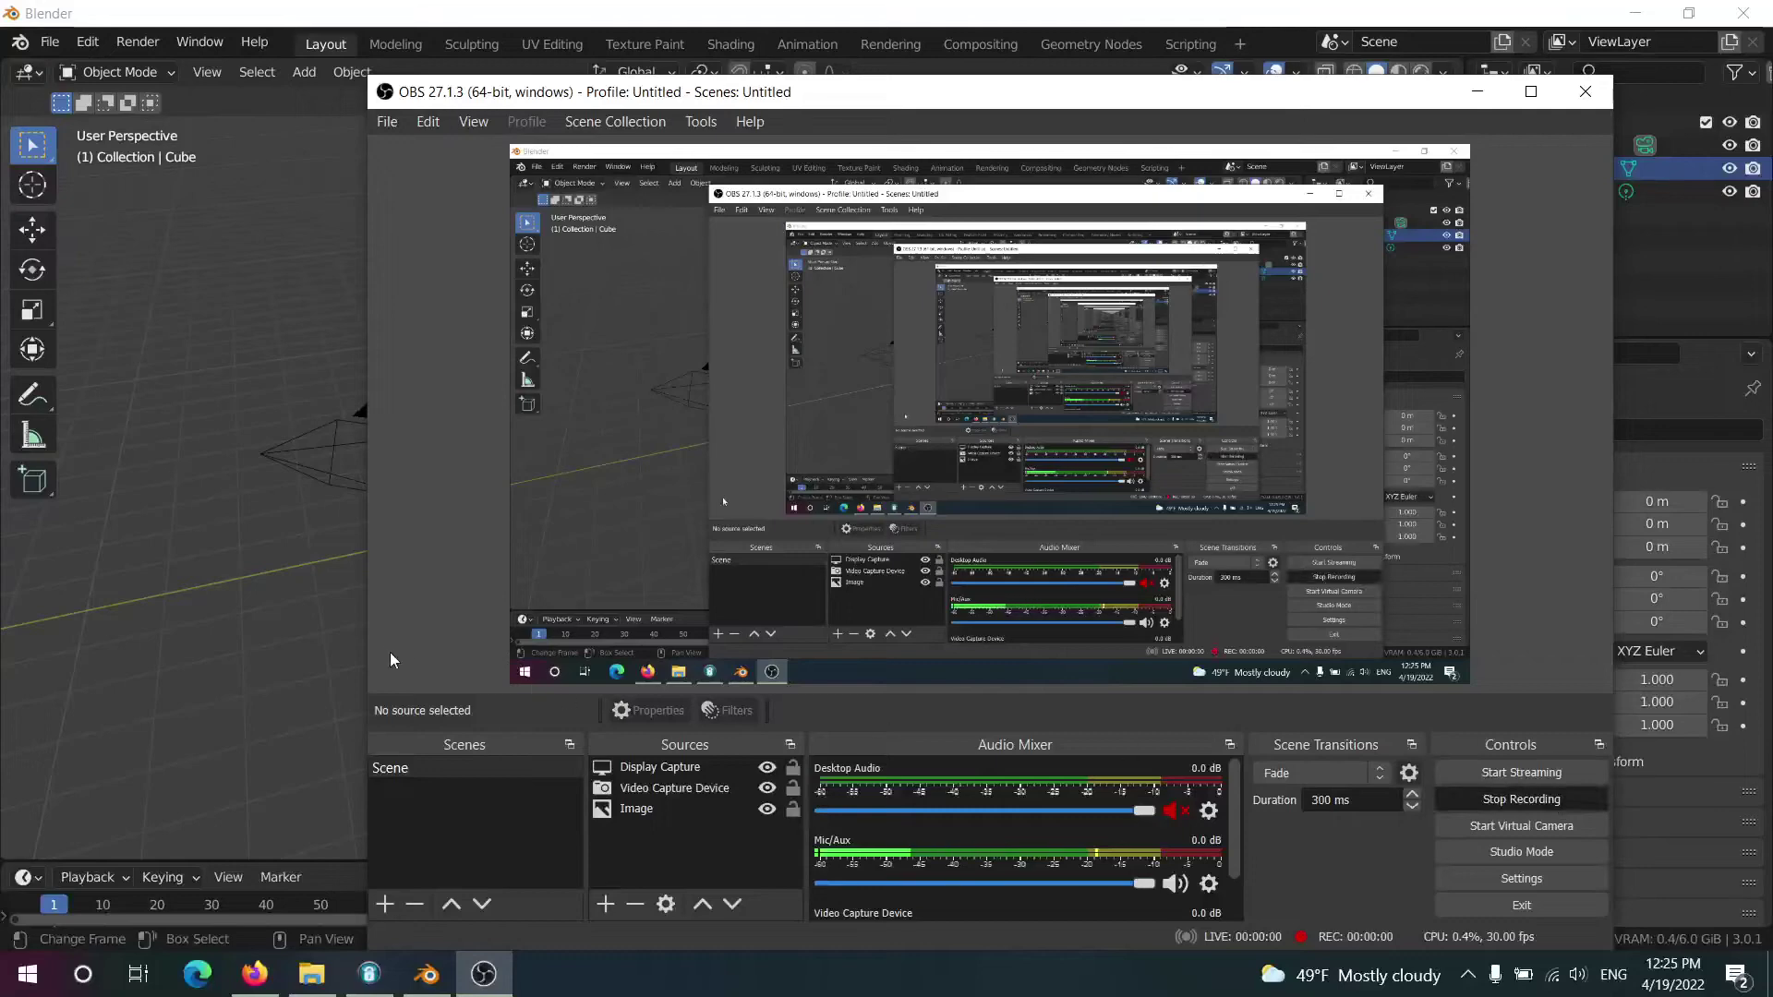
Select the default Camera and Cube and delete both, leaving only the light
{"action": "left_click", "coordinate": [290, 604]}
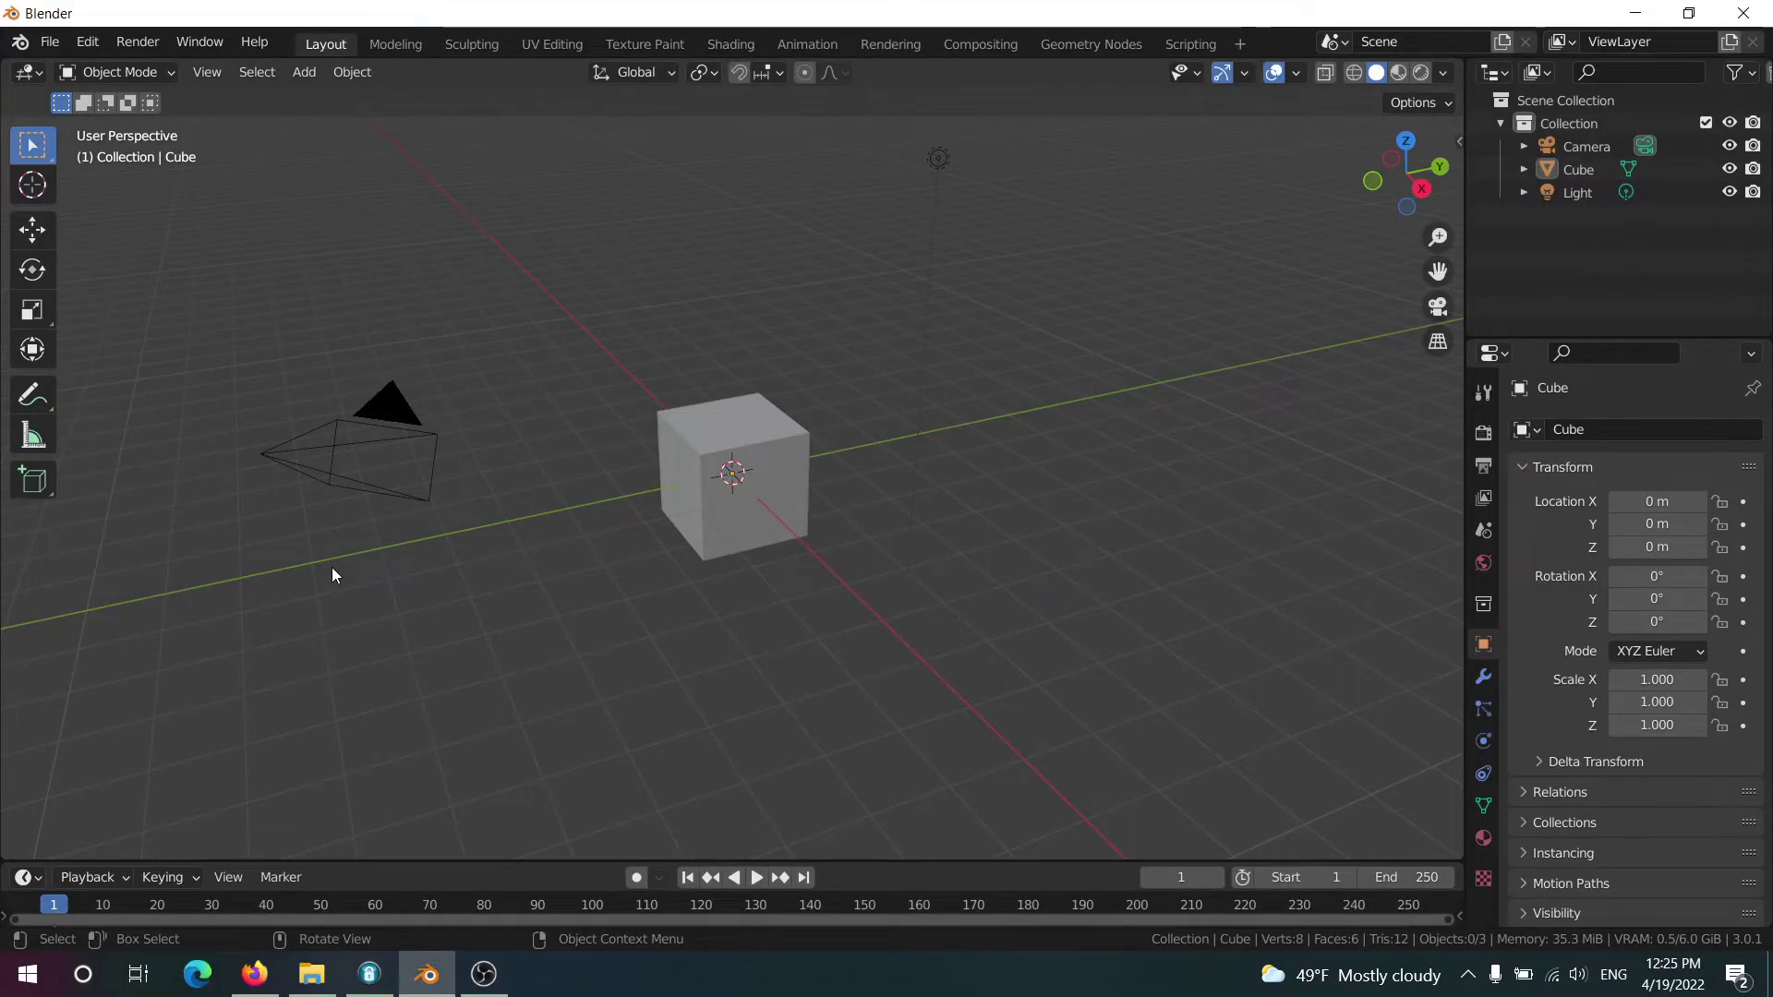
{"action": "left_click", "coordinate": [384, 458]}
{"action": "left_click", "coordinate": [706, 535], "text": "shift"}
{"action": "key", "text": "x"}
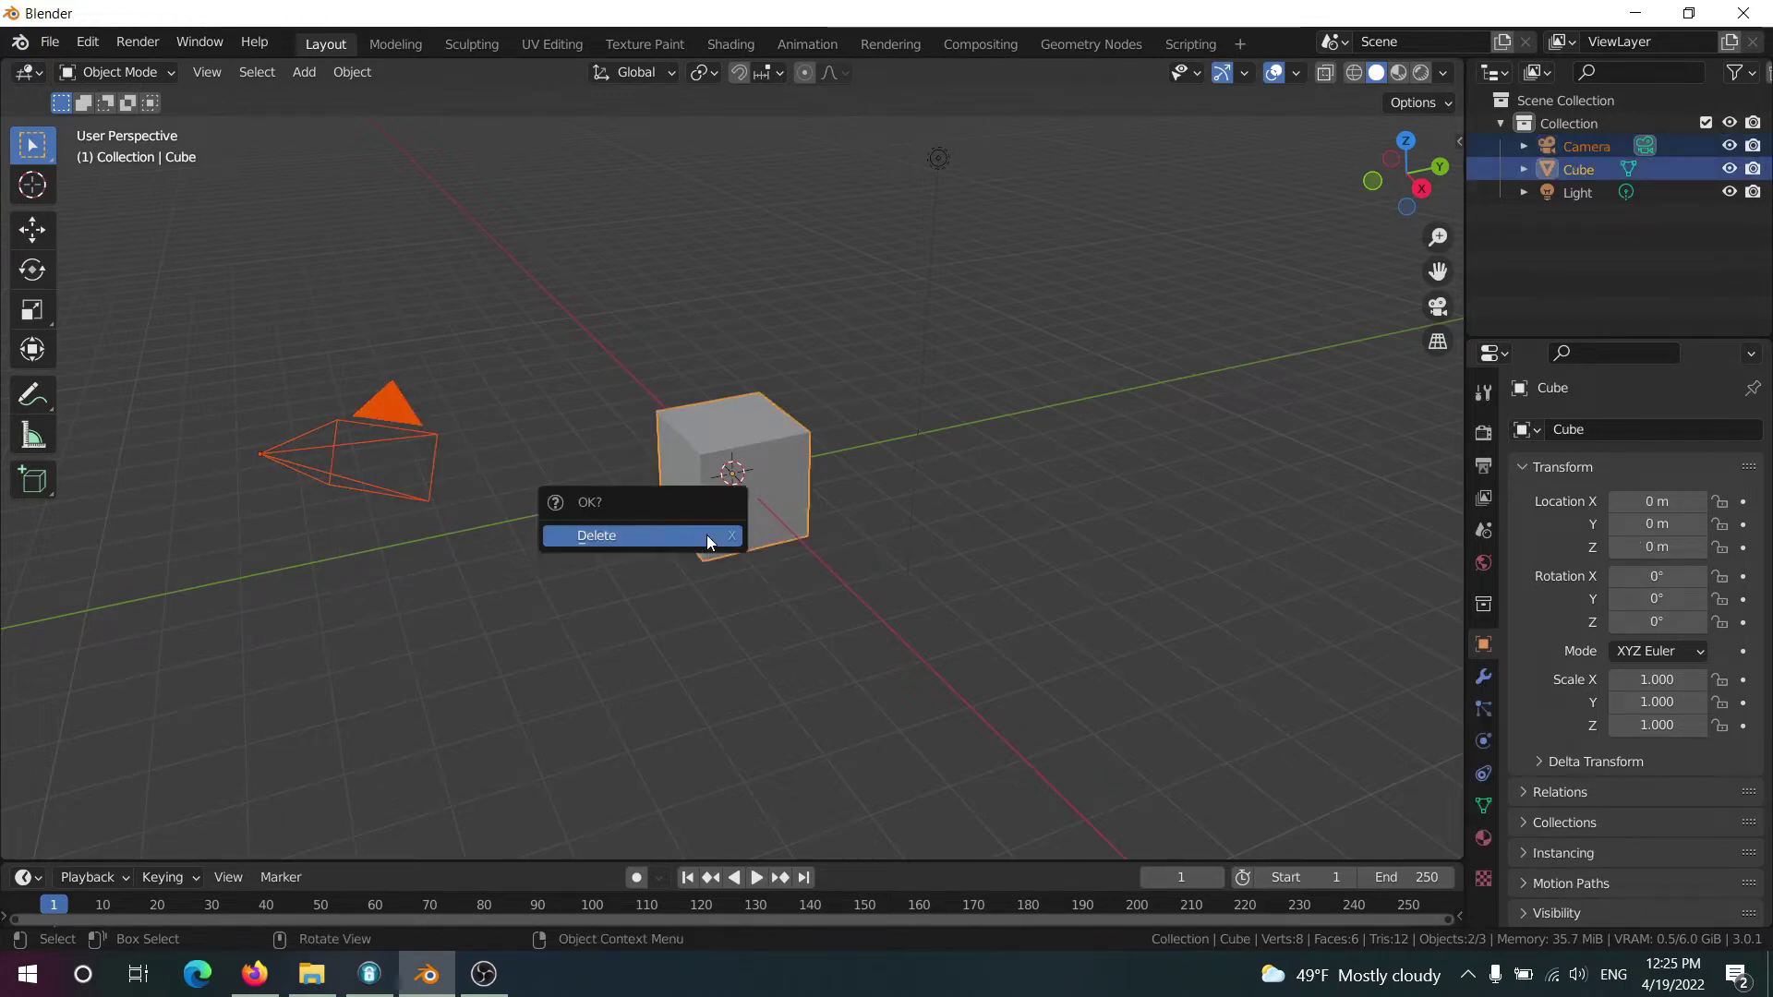
{"action": "left_click", "coordinate": [711, 557]}
{"action": "left_click", "coordinate": [49, 41]}
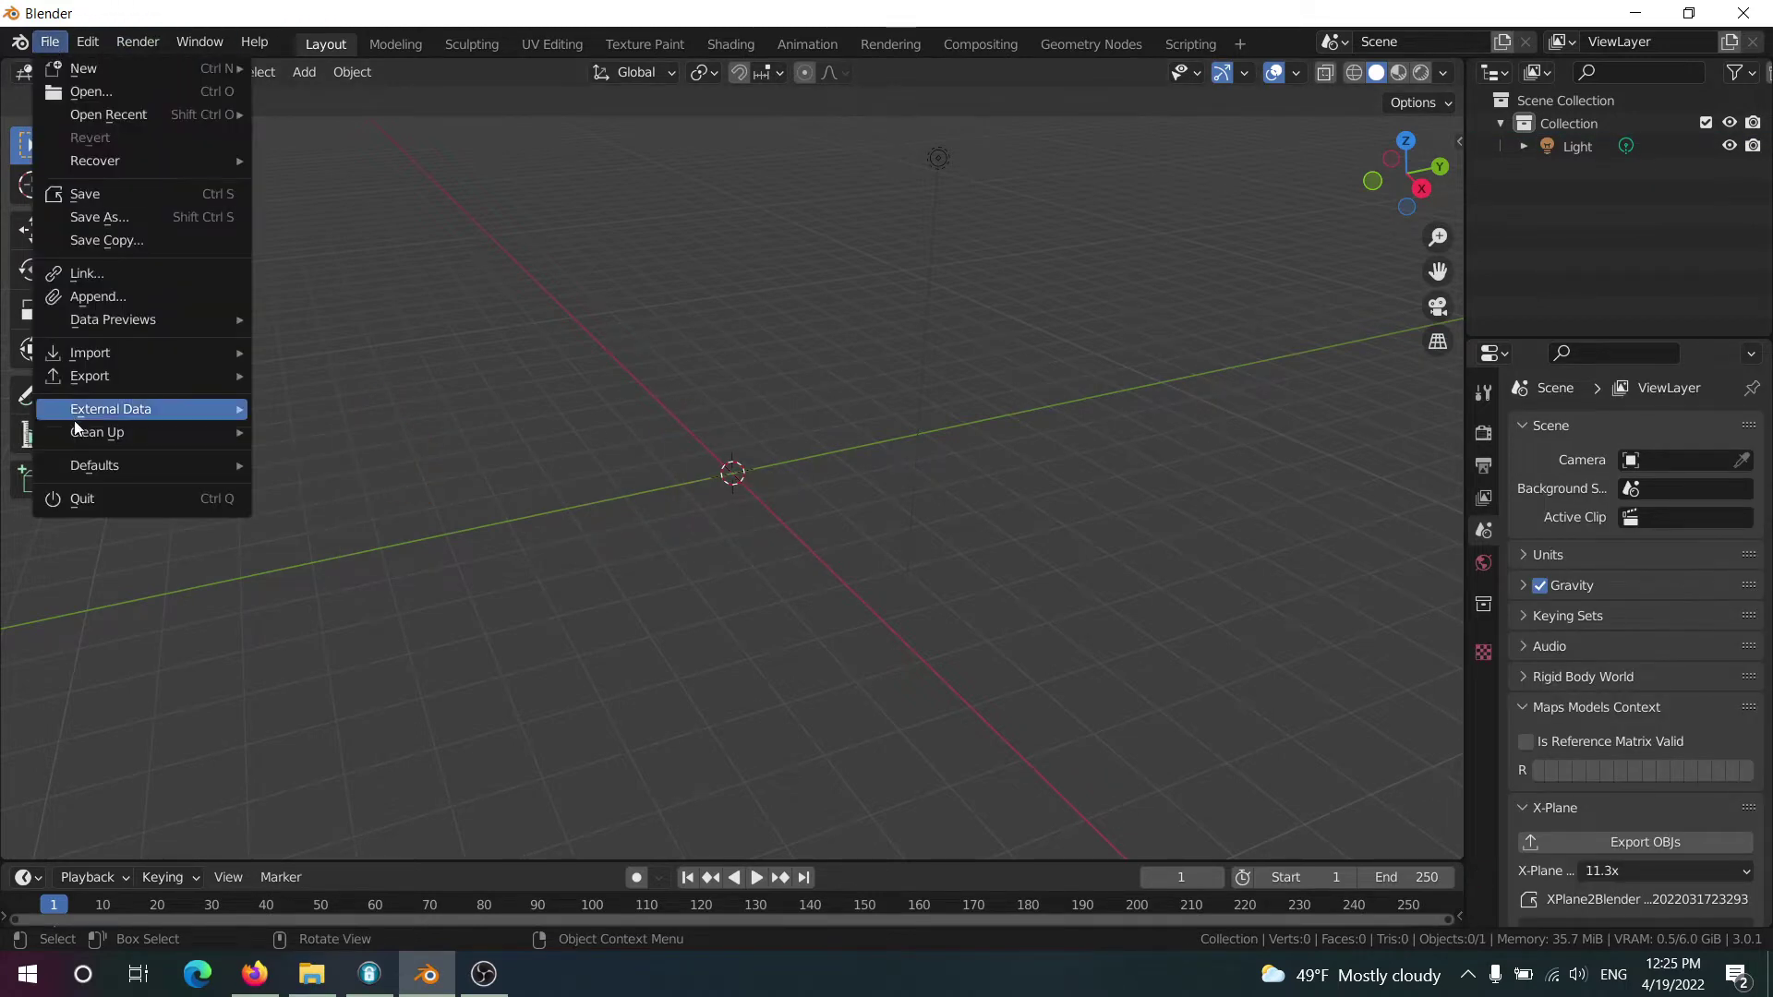
Import Downloads > RDC_Captures > Penn_Round.rdc as a Google Maps Capture
{"action": "mouse_move", "coordinate": [91, 406]}
{"action": "mouse_move", "coordinate": [89, 356]}
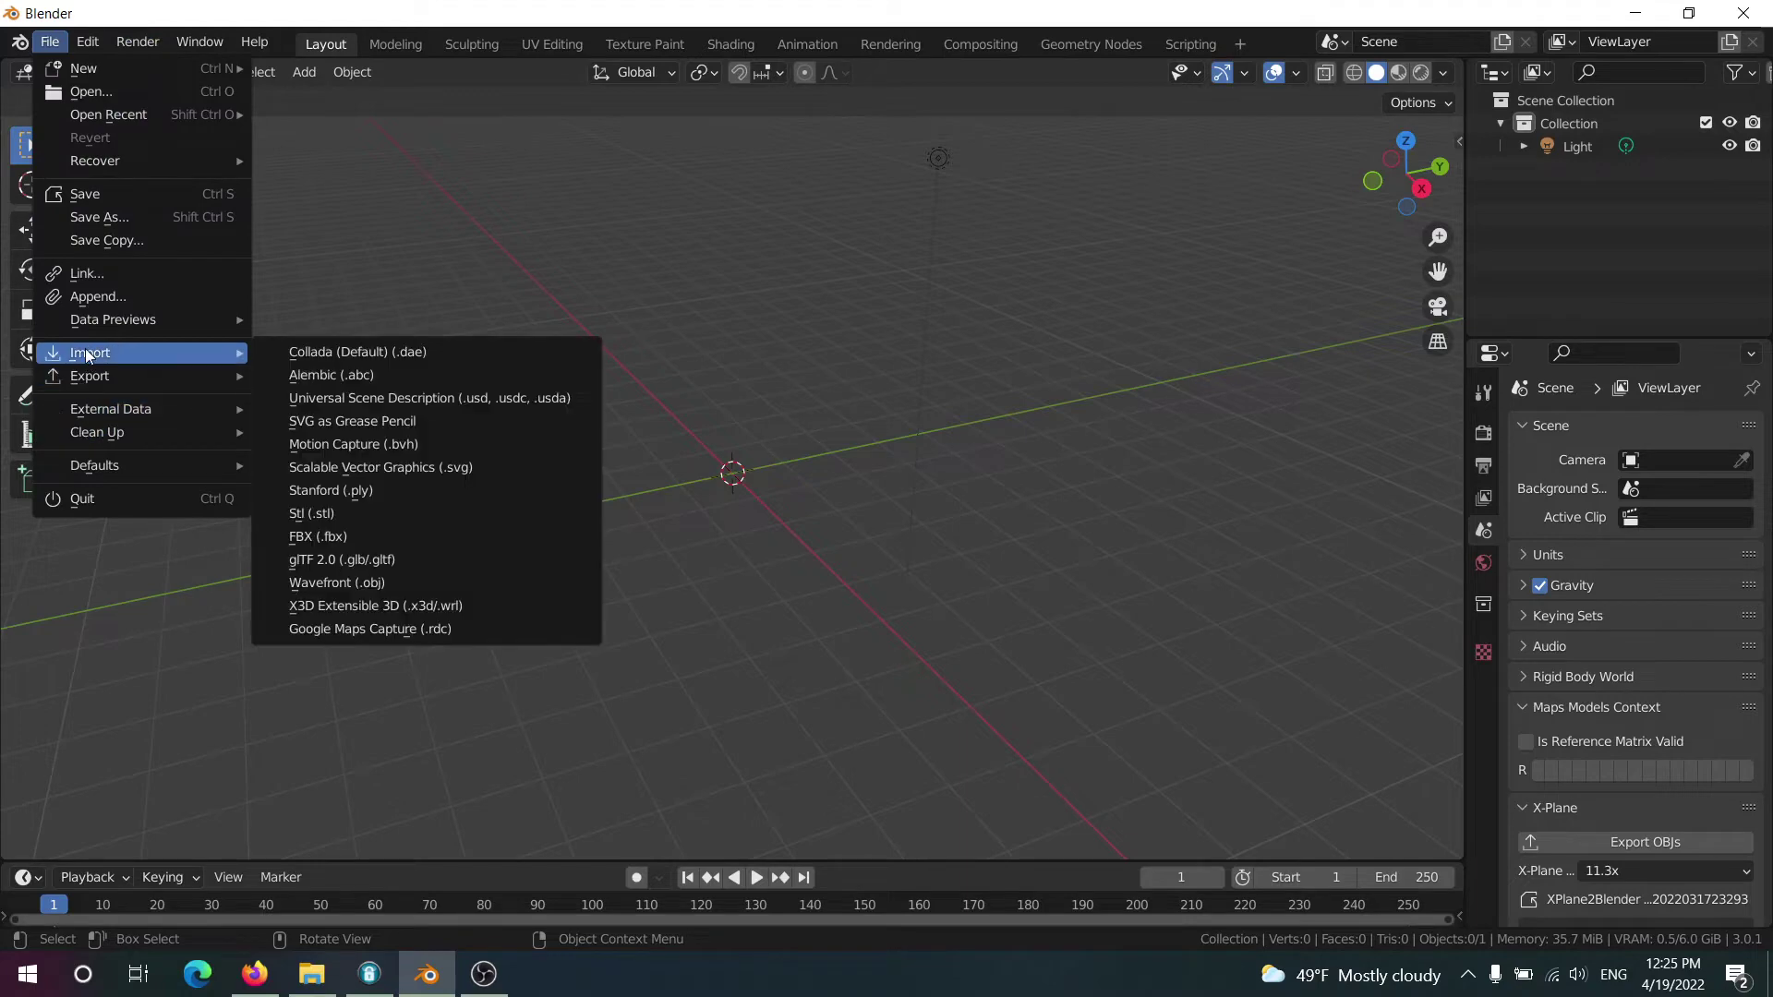
{"action": "left_click", "coordinate": [445, 626]}
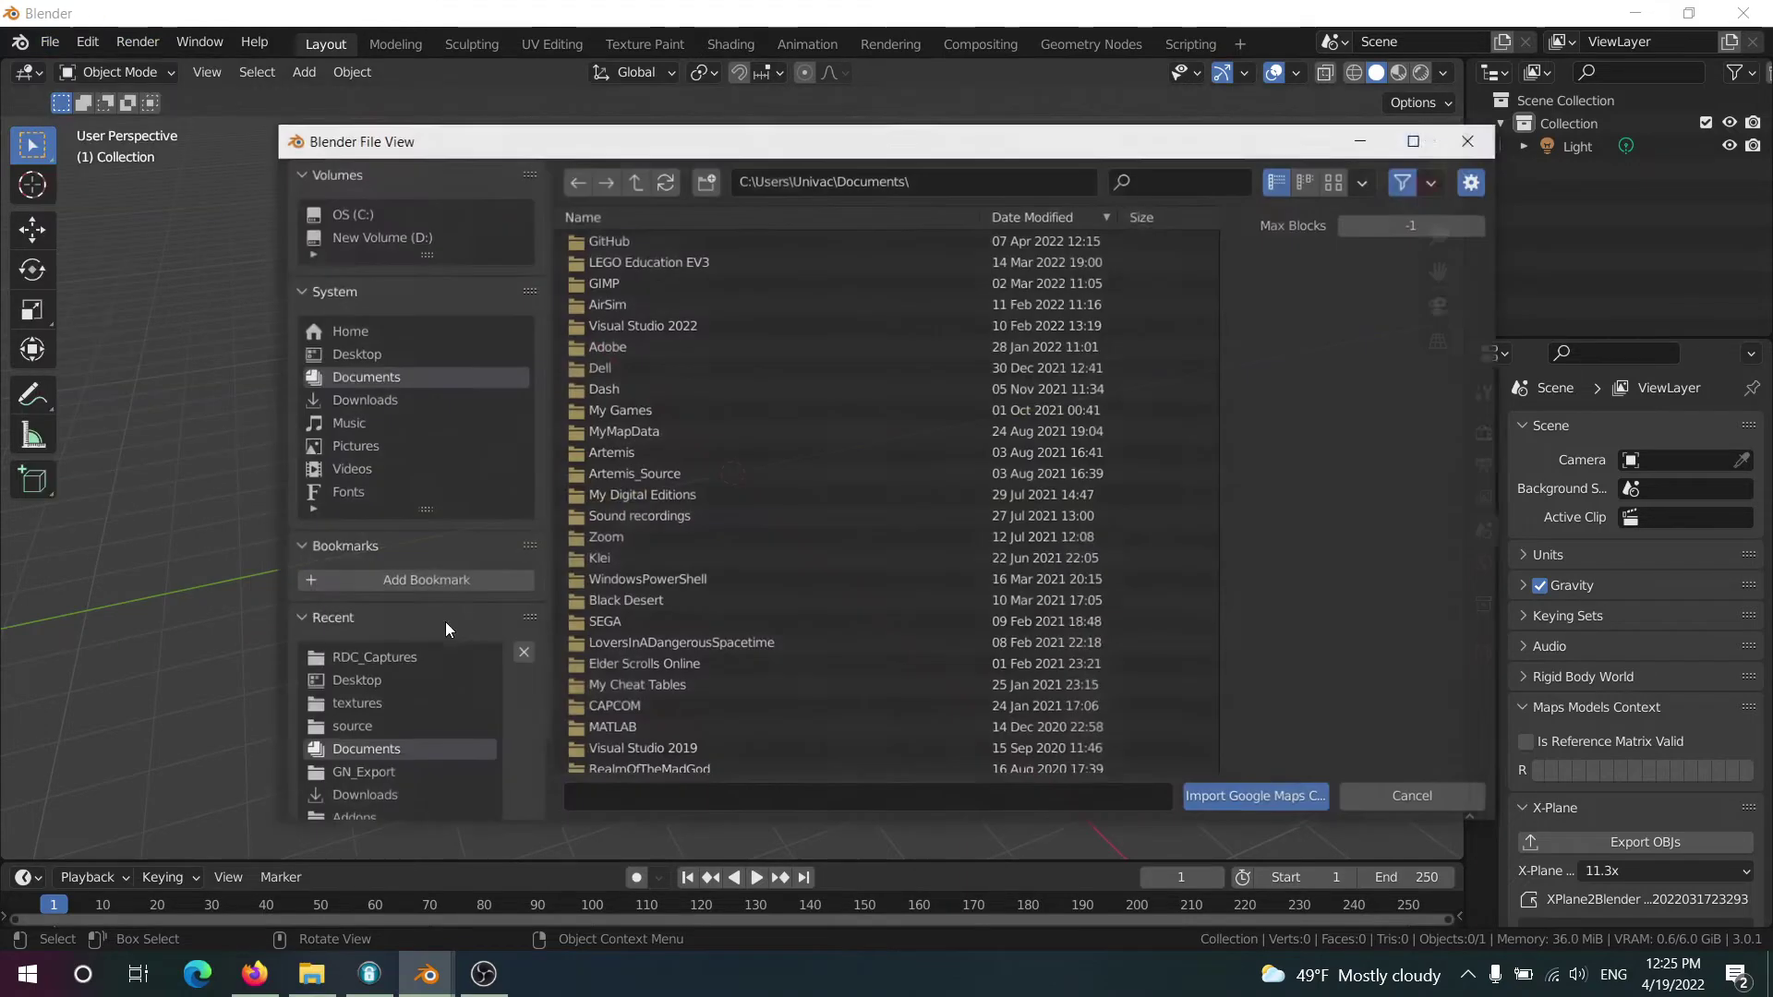
{"action": "left_click", "coordinate": [360, 397]}
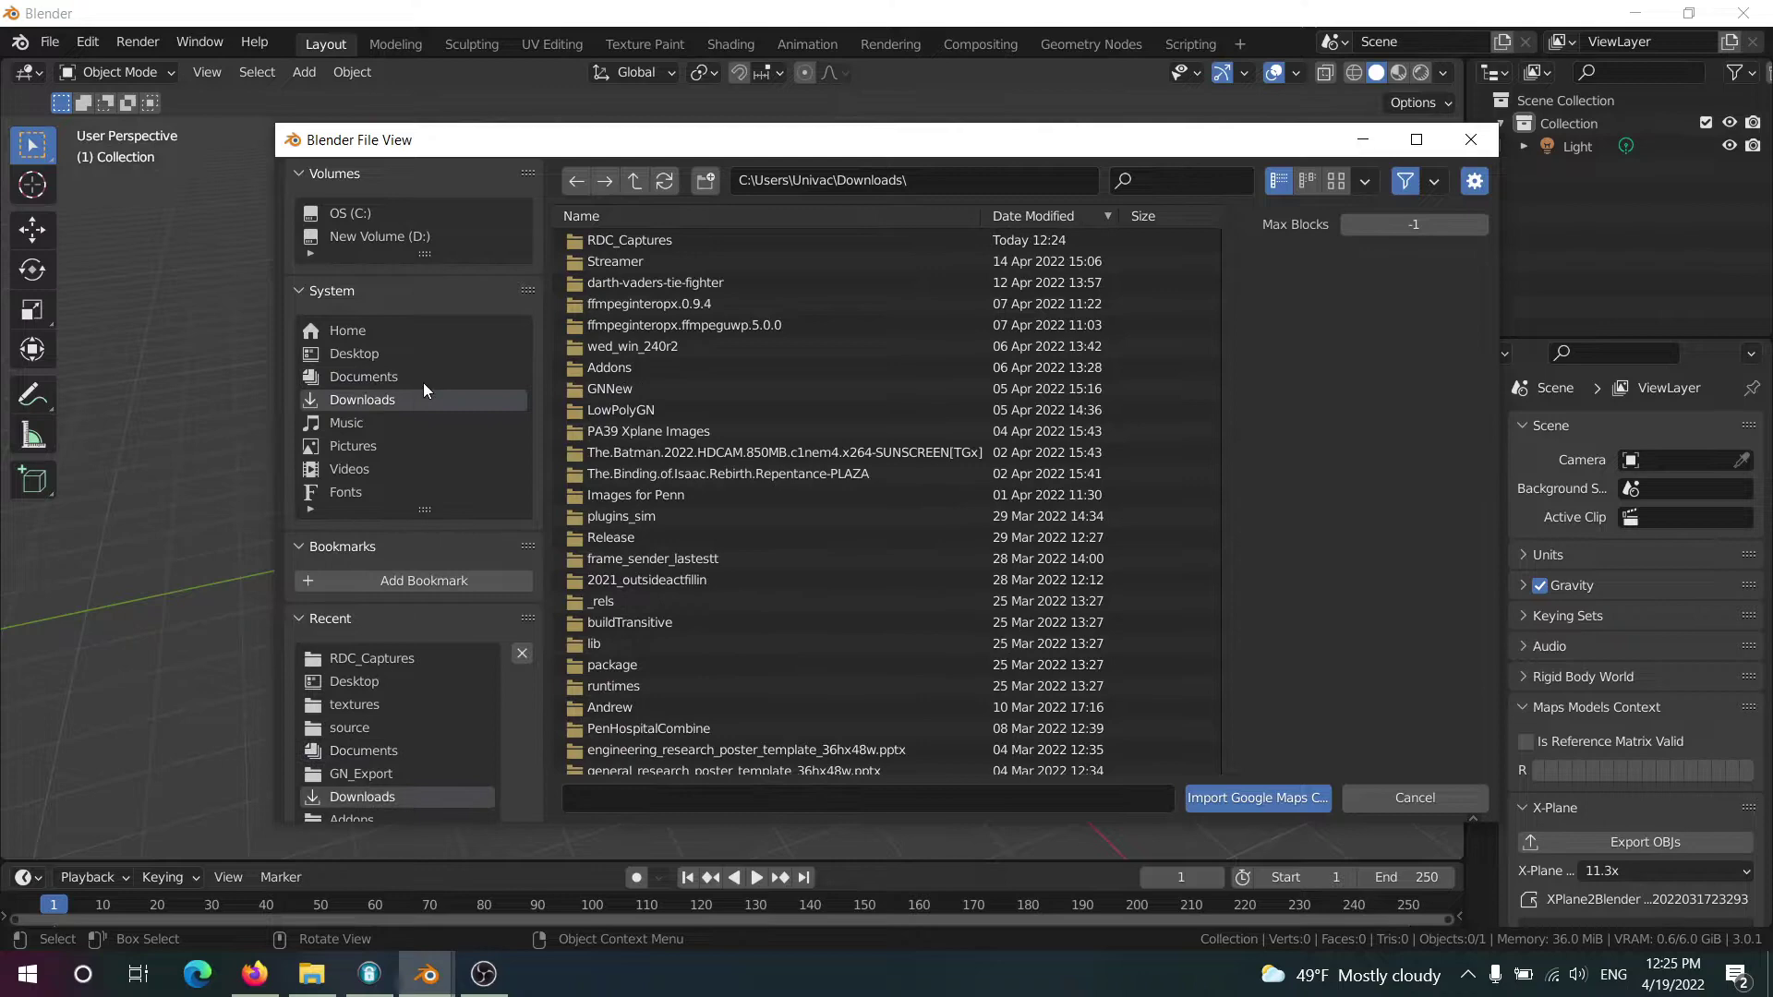
{"action": "double_click", "coordinate": [607, 242]}
{"action": "double_click", "coordinate": [634, 325]}
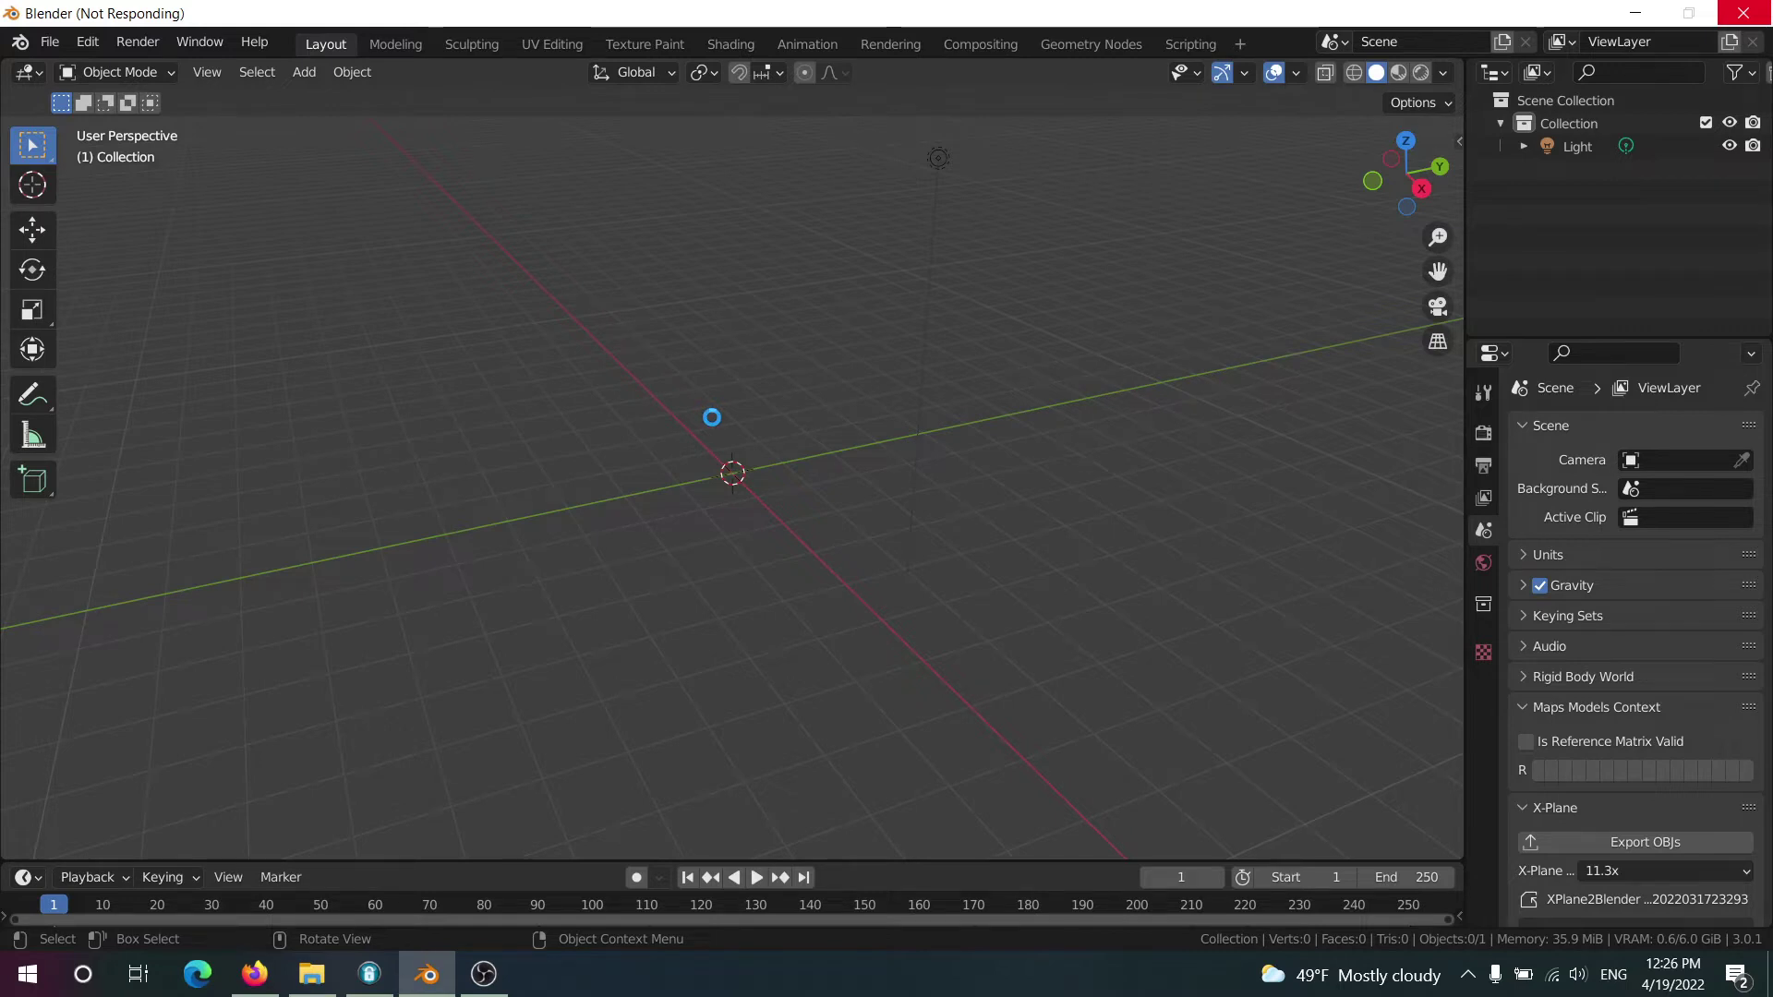
Delete the stray flat plane from the imported capture
{"action": "scroll", "coordinate": [655, 474], "scroll_direction": "up", "scroll_amount": 8}
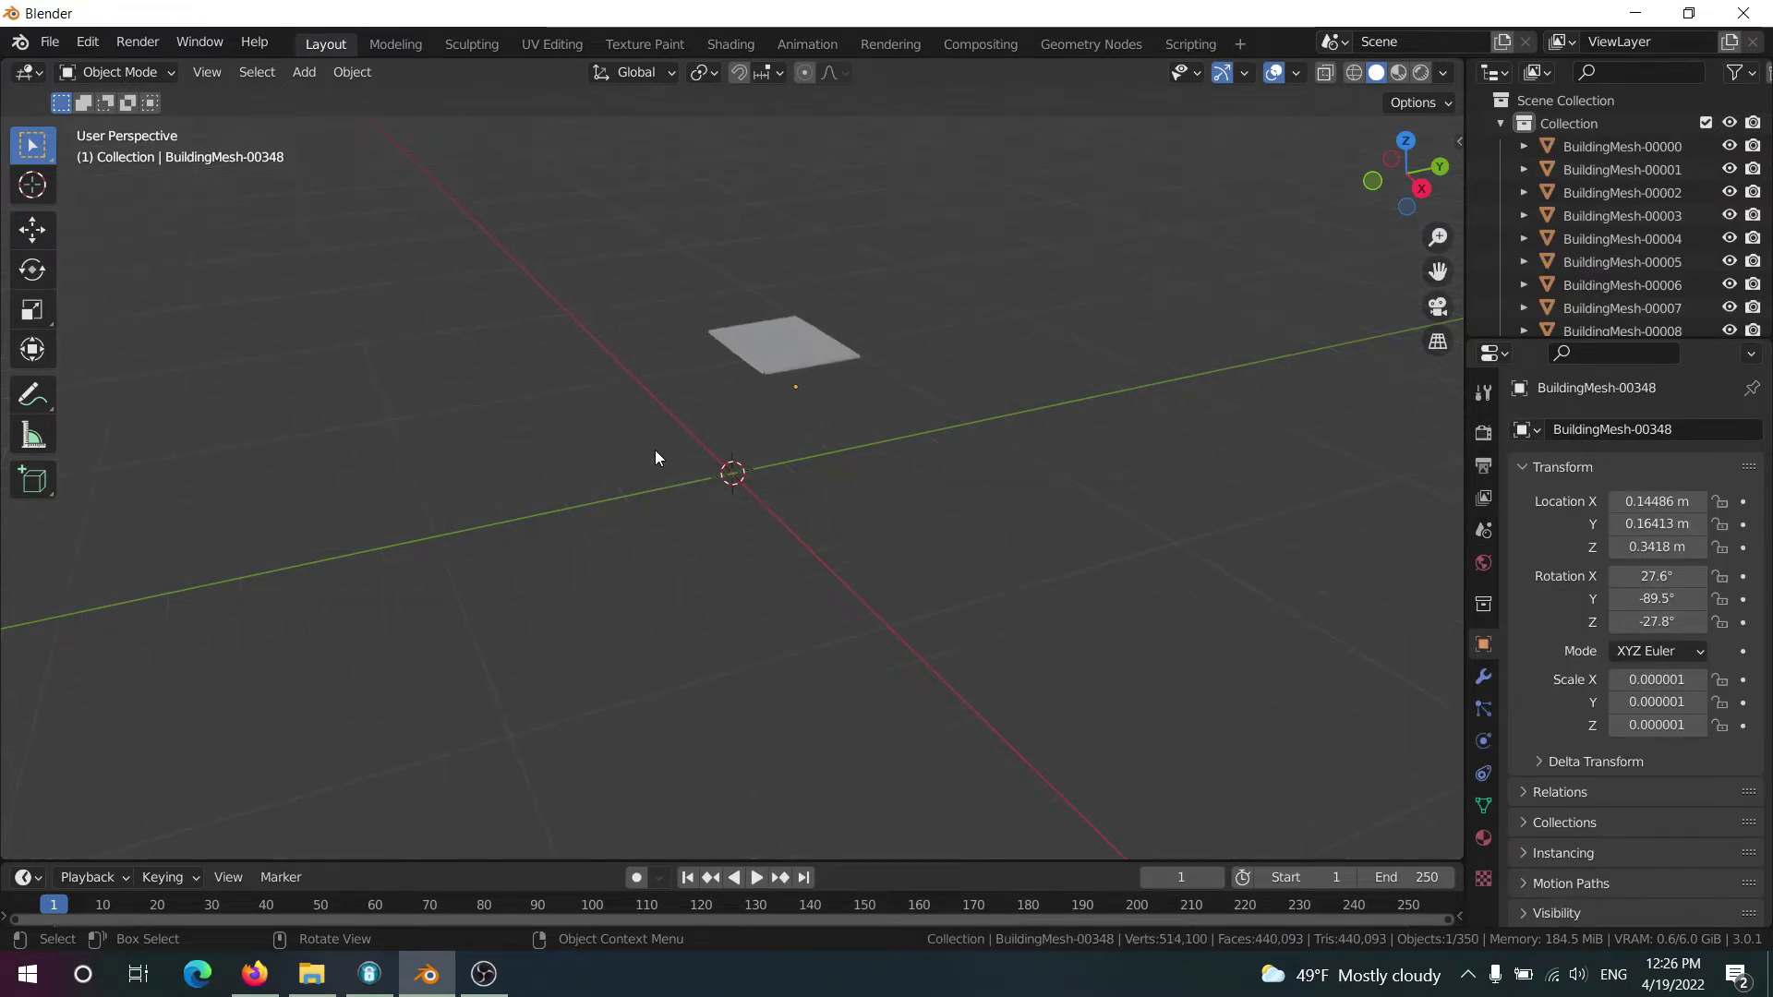
{"action": "scroll", "coordinate": [628, 507], "scroll_direction": "up", "scroll_amount": 2}
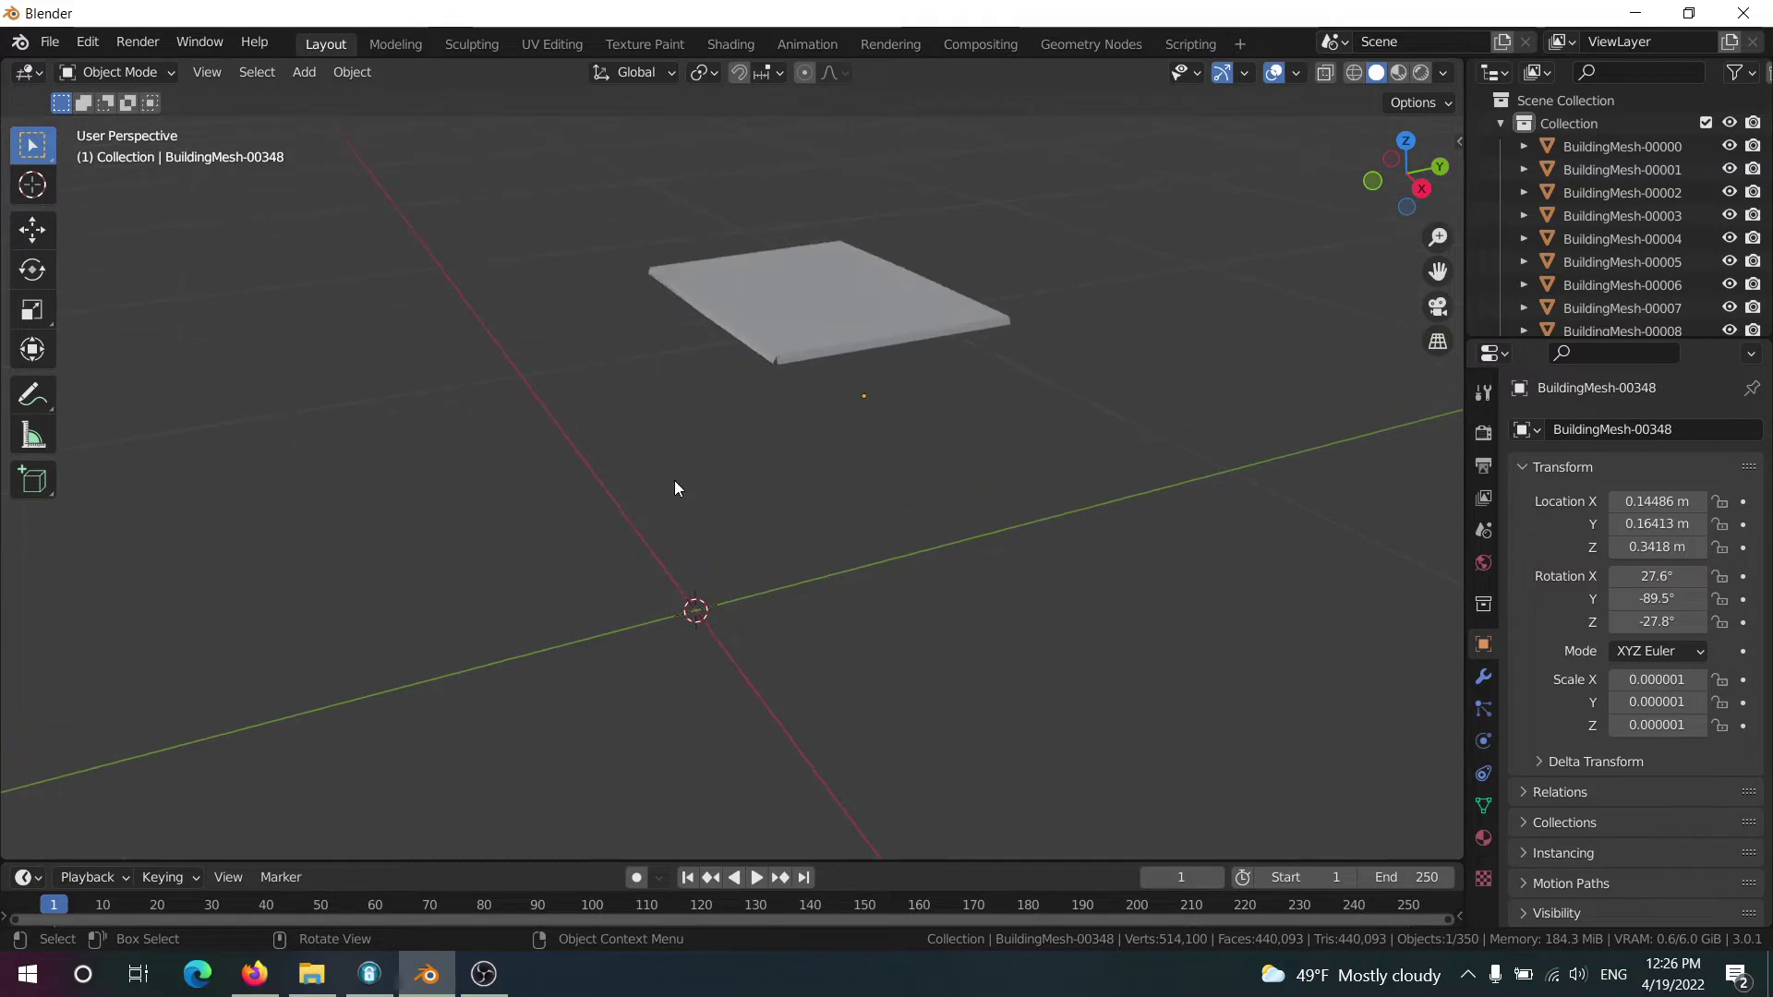
{"action": "left_click", "coordinate": [833, 296]}
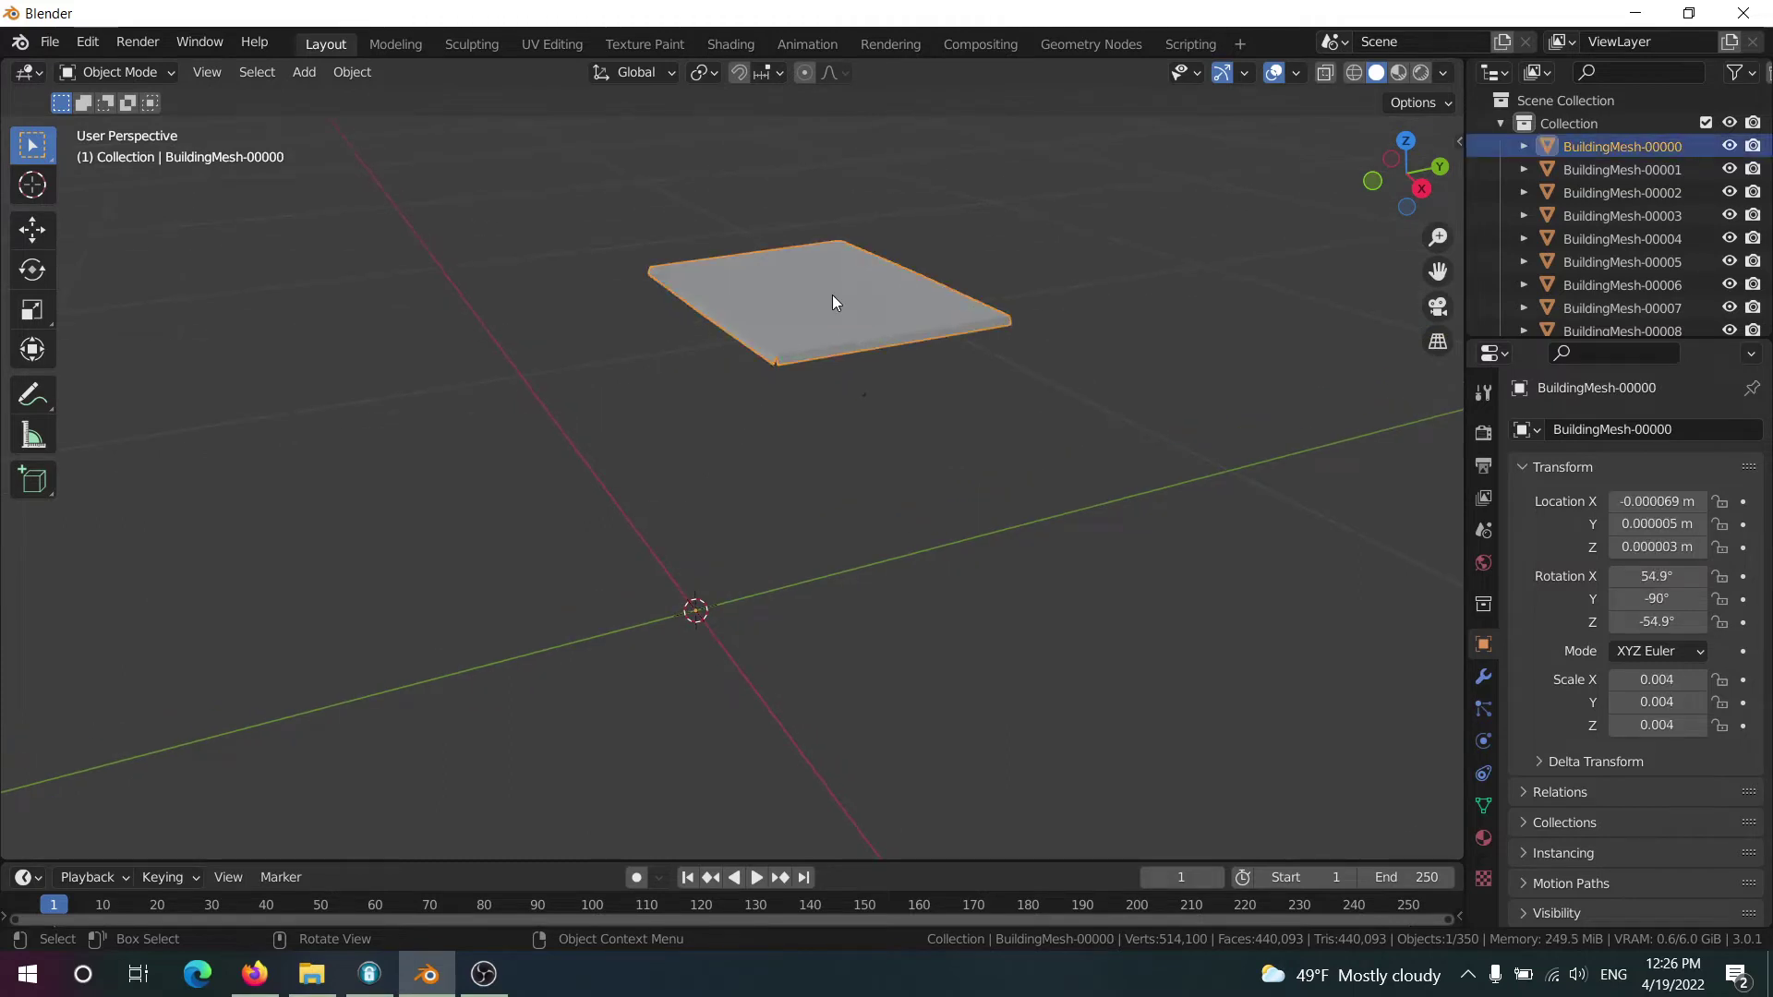
{"action": "key", "text": "x"}
{"action": "left_click", "coordinate": [832, 295]}
Box-select all imported building meshes and scale them up to a visible size
{"action": "left_click_drag", "start_coordinate": [496, 158], "coordinate": [1243, 652]}
{"action": "middle_click_drag", "start_coordinate": [941, 528], "coordinate": [877, 468]}
{"action": "key", "text": "s"}
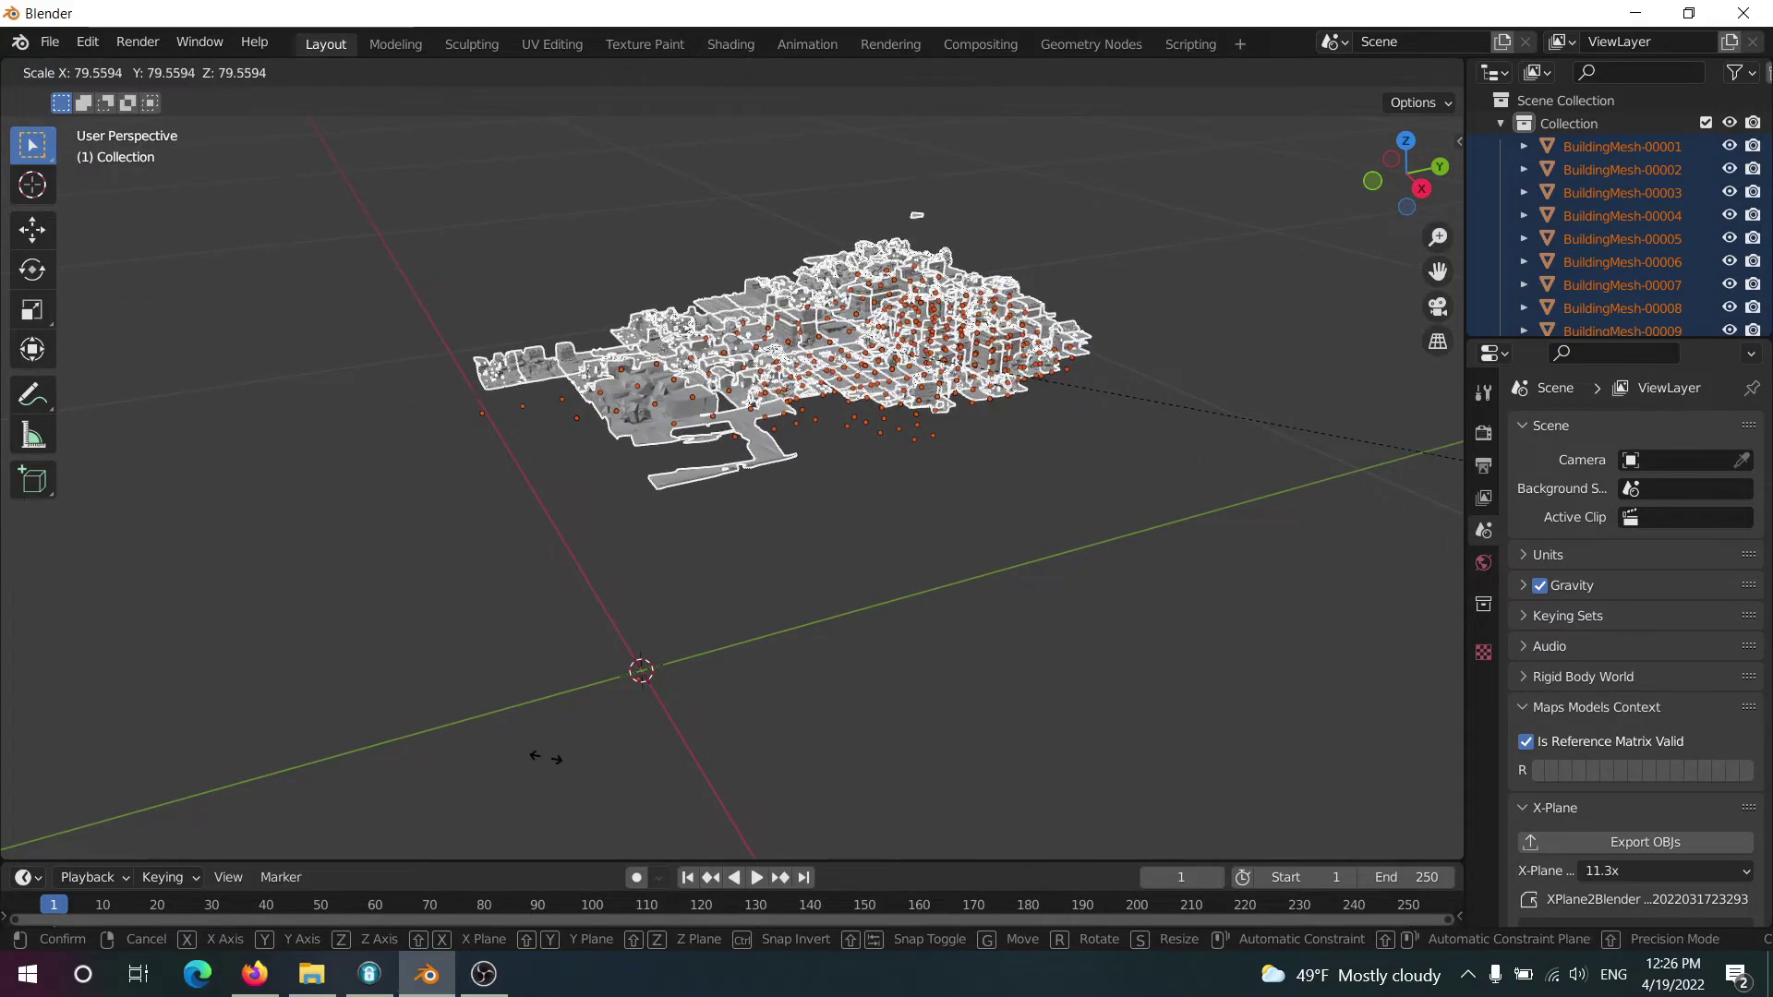
{"action": "left_click", "coordinate": [139, 316]}
{"action": "key", "text": "s"}
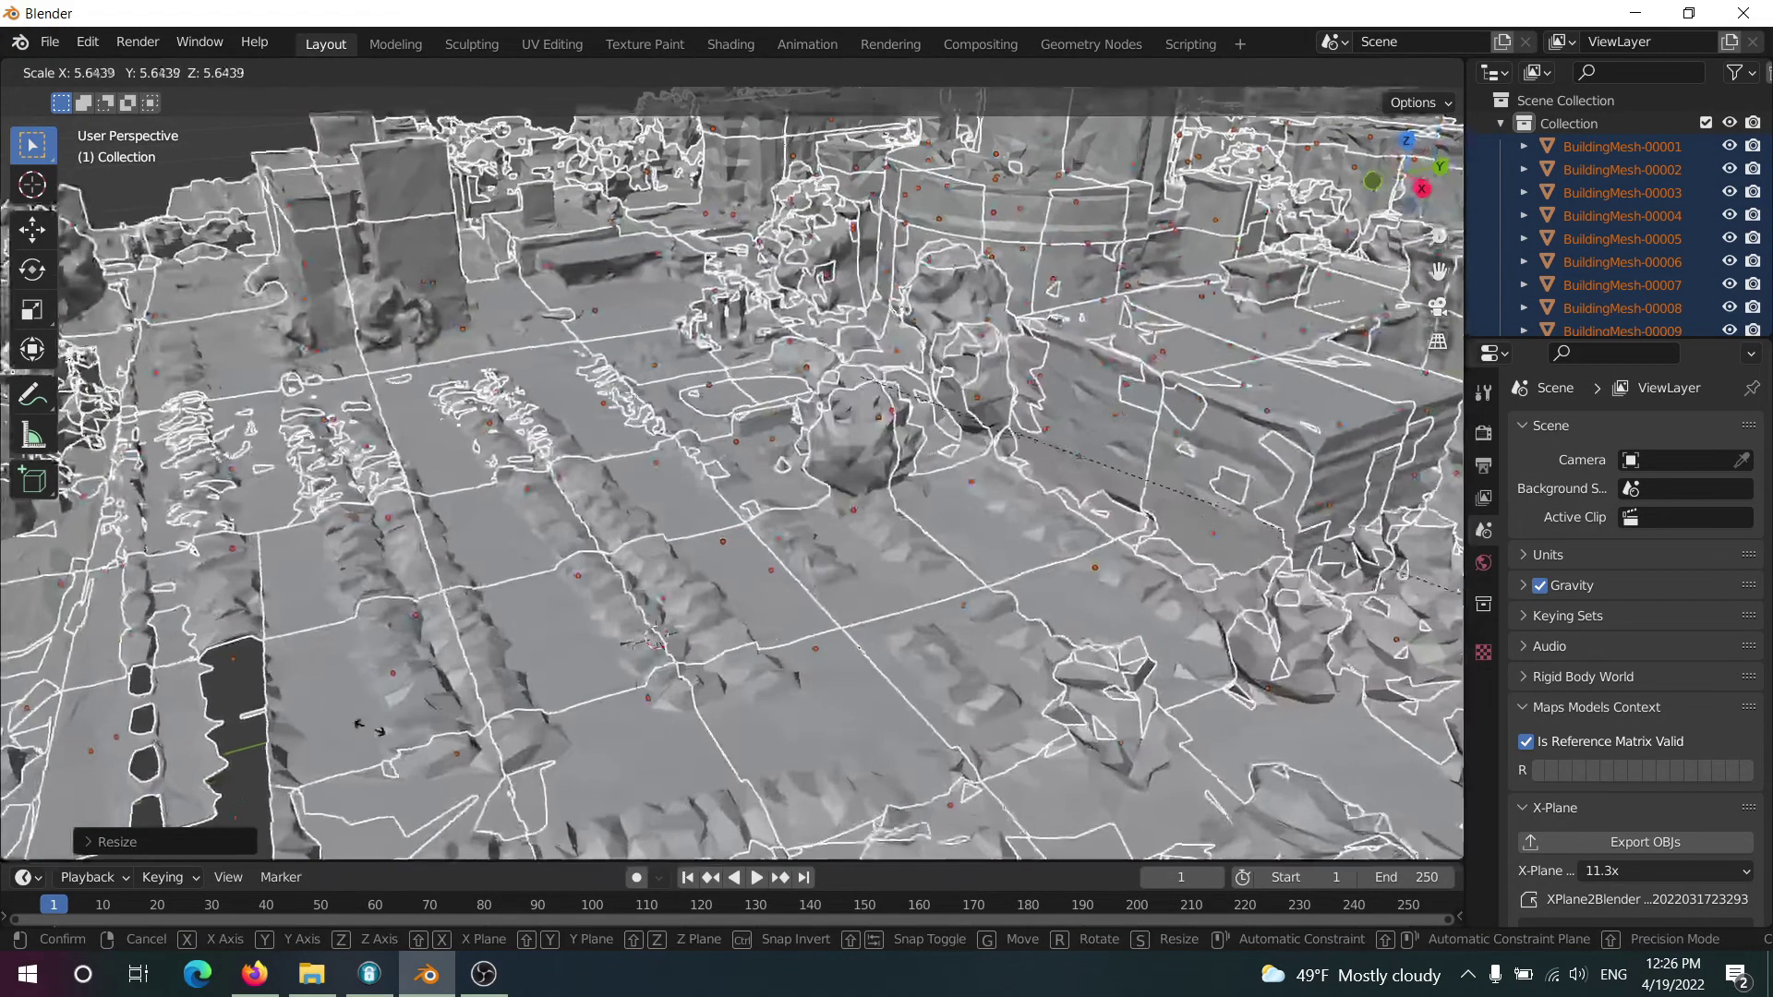
{"action": "right_click", "coordinate": [392, 707]}
Switch the viewport to Material Preview shading to show the photo textures
{"action": "key", "text": "z"}
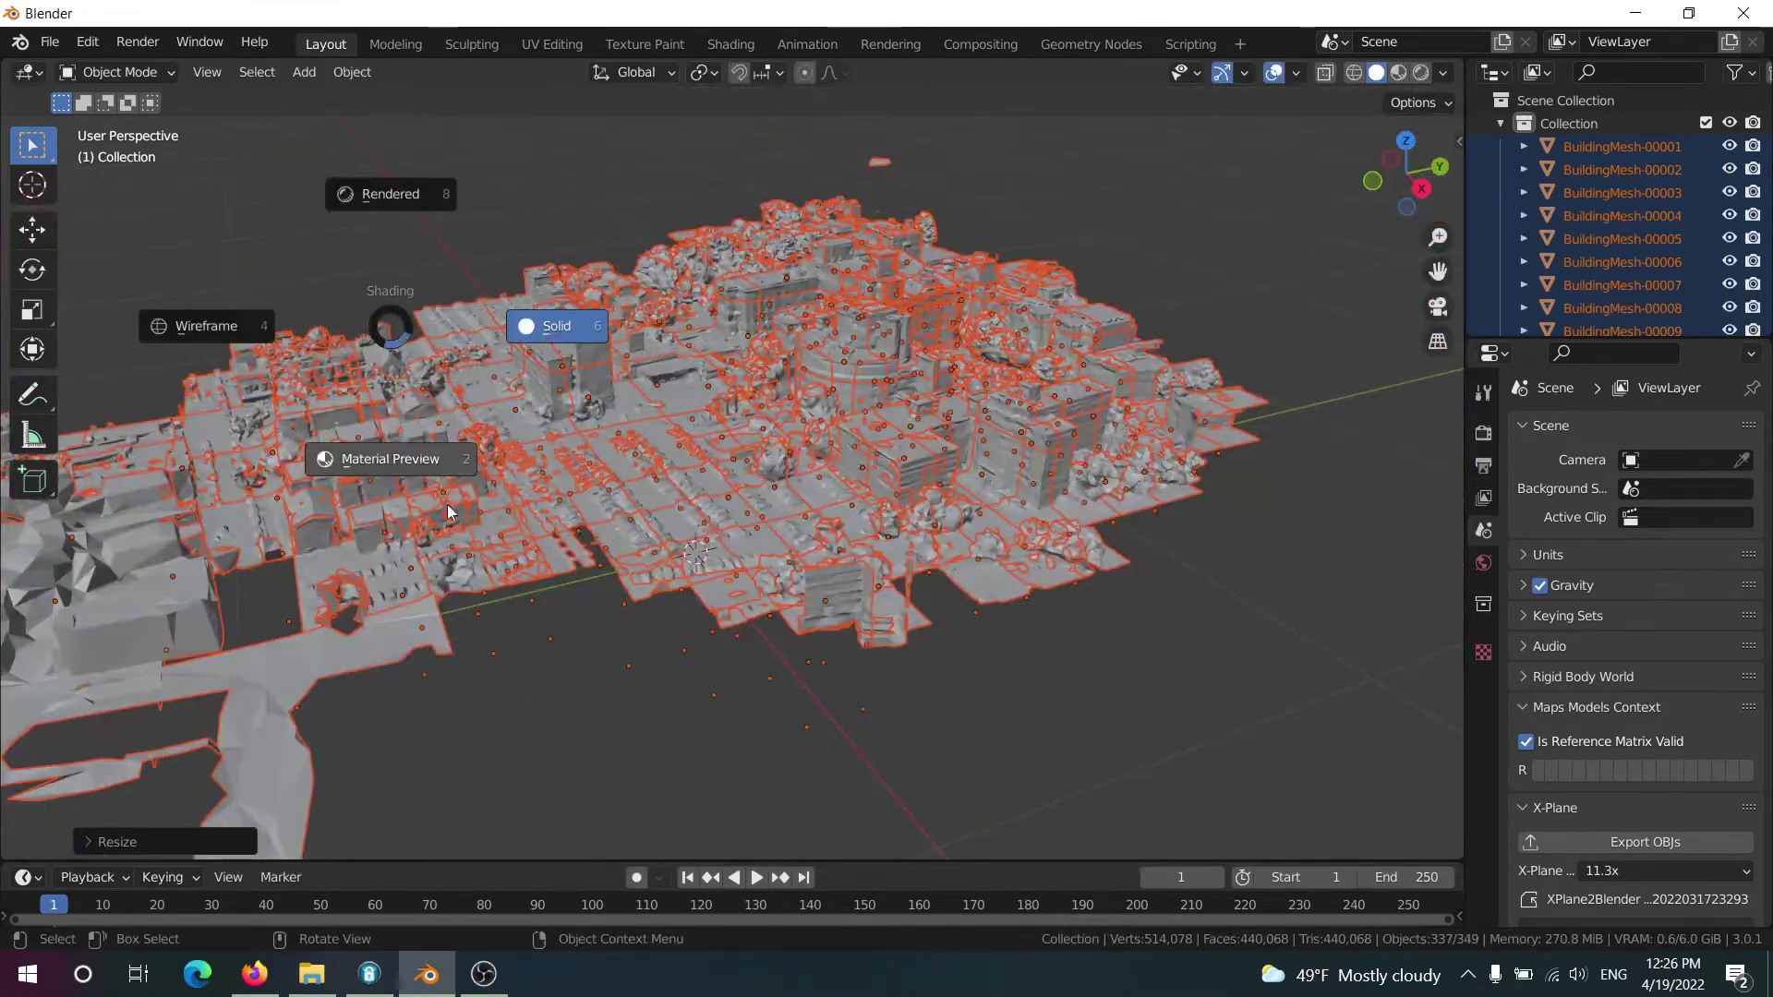
{"action": "left_click", "coordinate": [487, 570]}
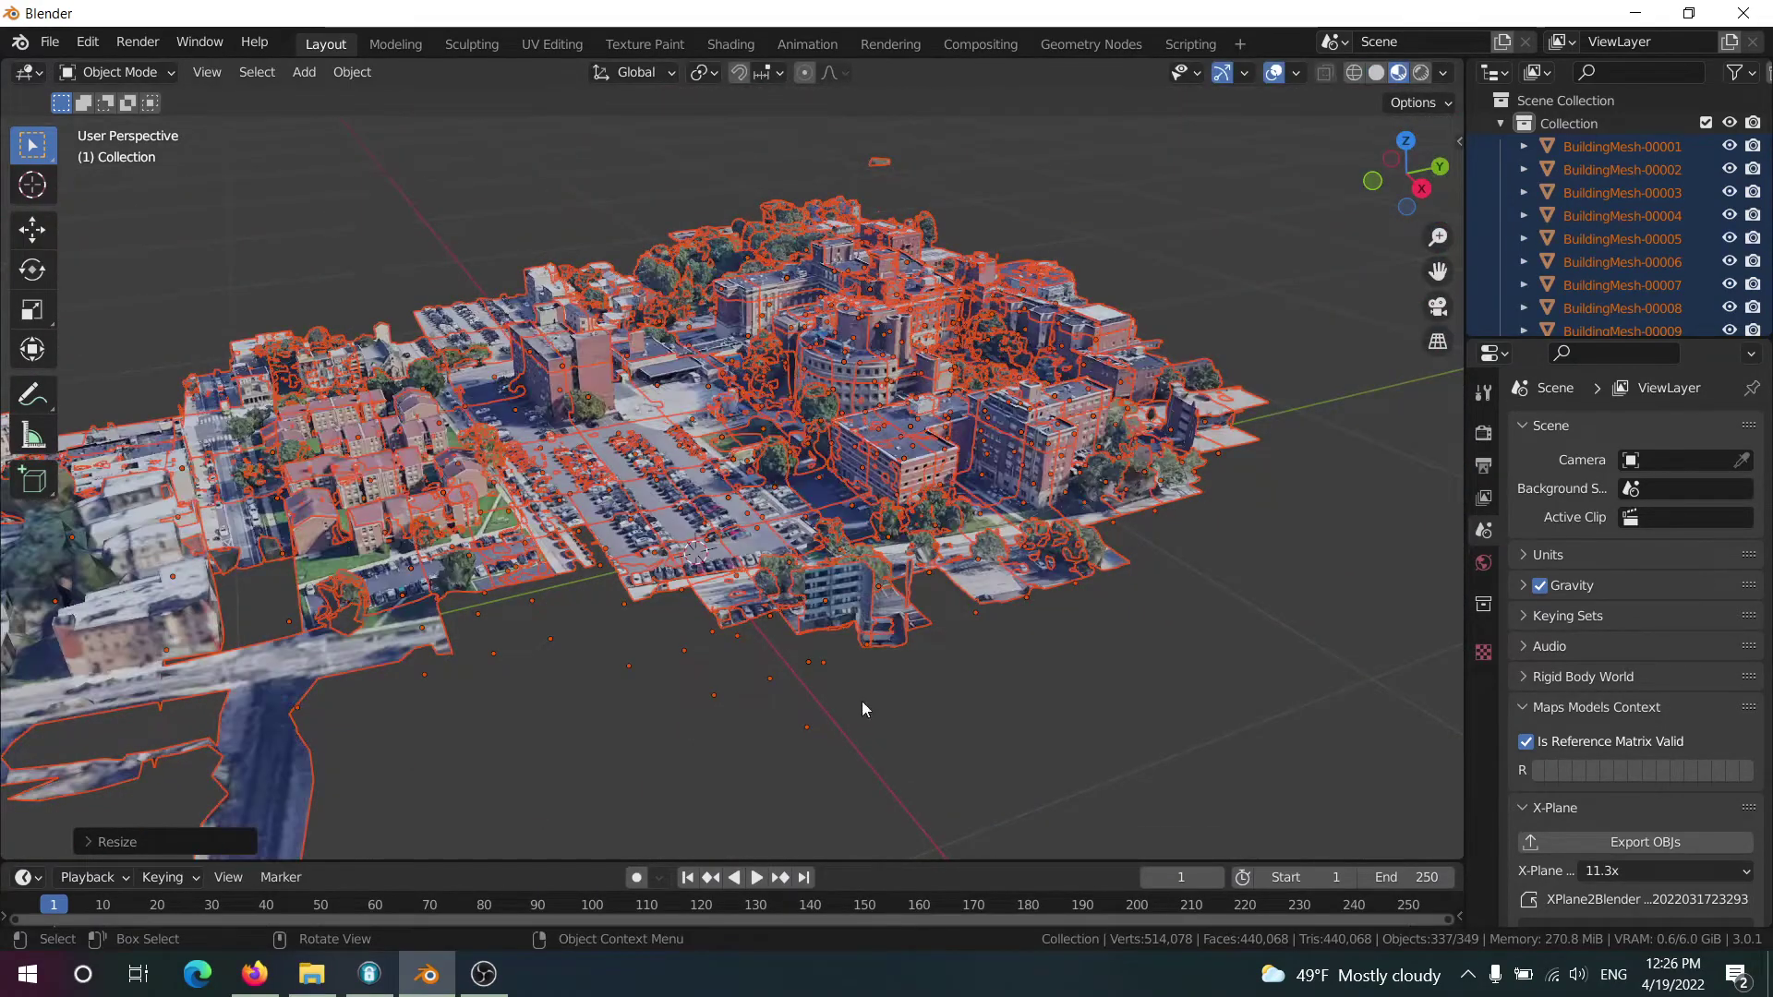
{"action": "scroll", "coordinate": [863, 704], "scroll_direction": "up", "scroll_amount": 3}
{"action": "mouse_move", "coordinate": [863, 705]}
{"action": "middle_mouse_down"}
{"action": "mouse_move", "coordinate": [768, 450]}
{"action": "mouse_move", "coordinate": [773, 423]}
{"action": "mouse_move", "coordinate": [795, 429]}
{"action": "middle_mouse_up"}
{"action": "scroll", "coordinate": [543, 307], "scroll_direction": "down", "scroll_amount": 1}
Deselect everything and box-select the buildings on the right side
{"action": "key", "text": "alt+a"}
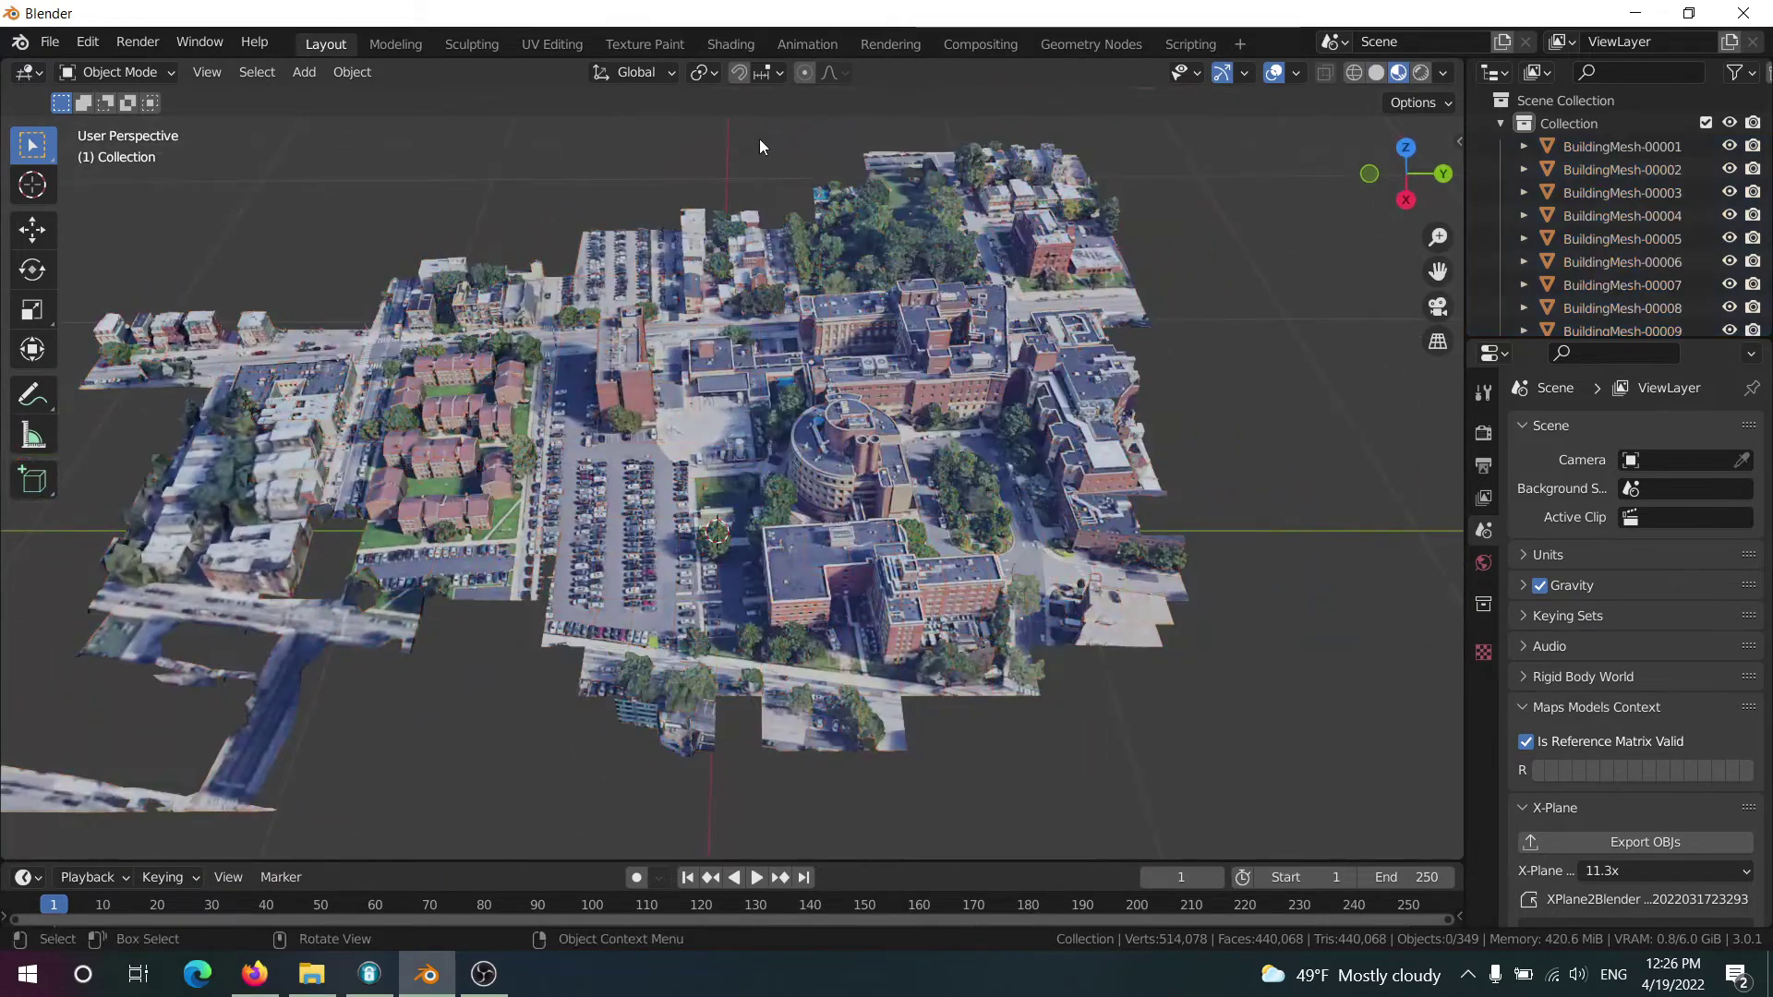
{"action": "left_click_drag", "start_coordinate": [773, 163], "coordinate": [1743, 868]}
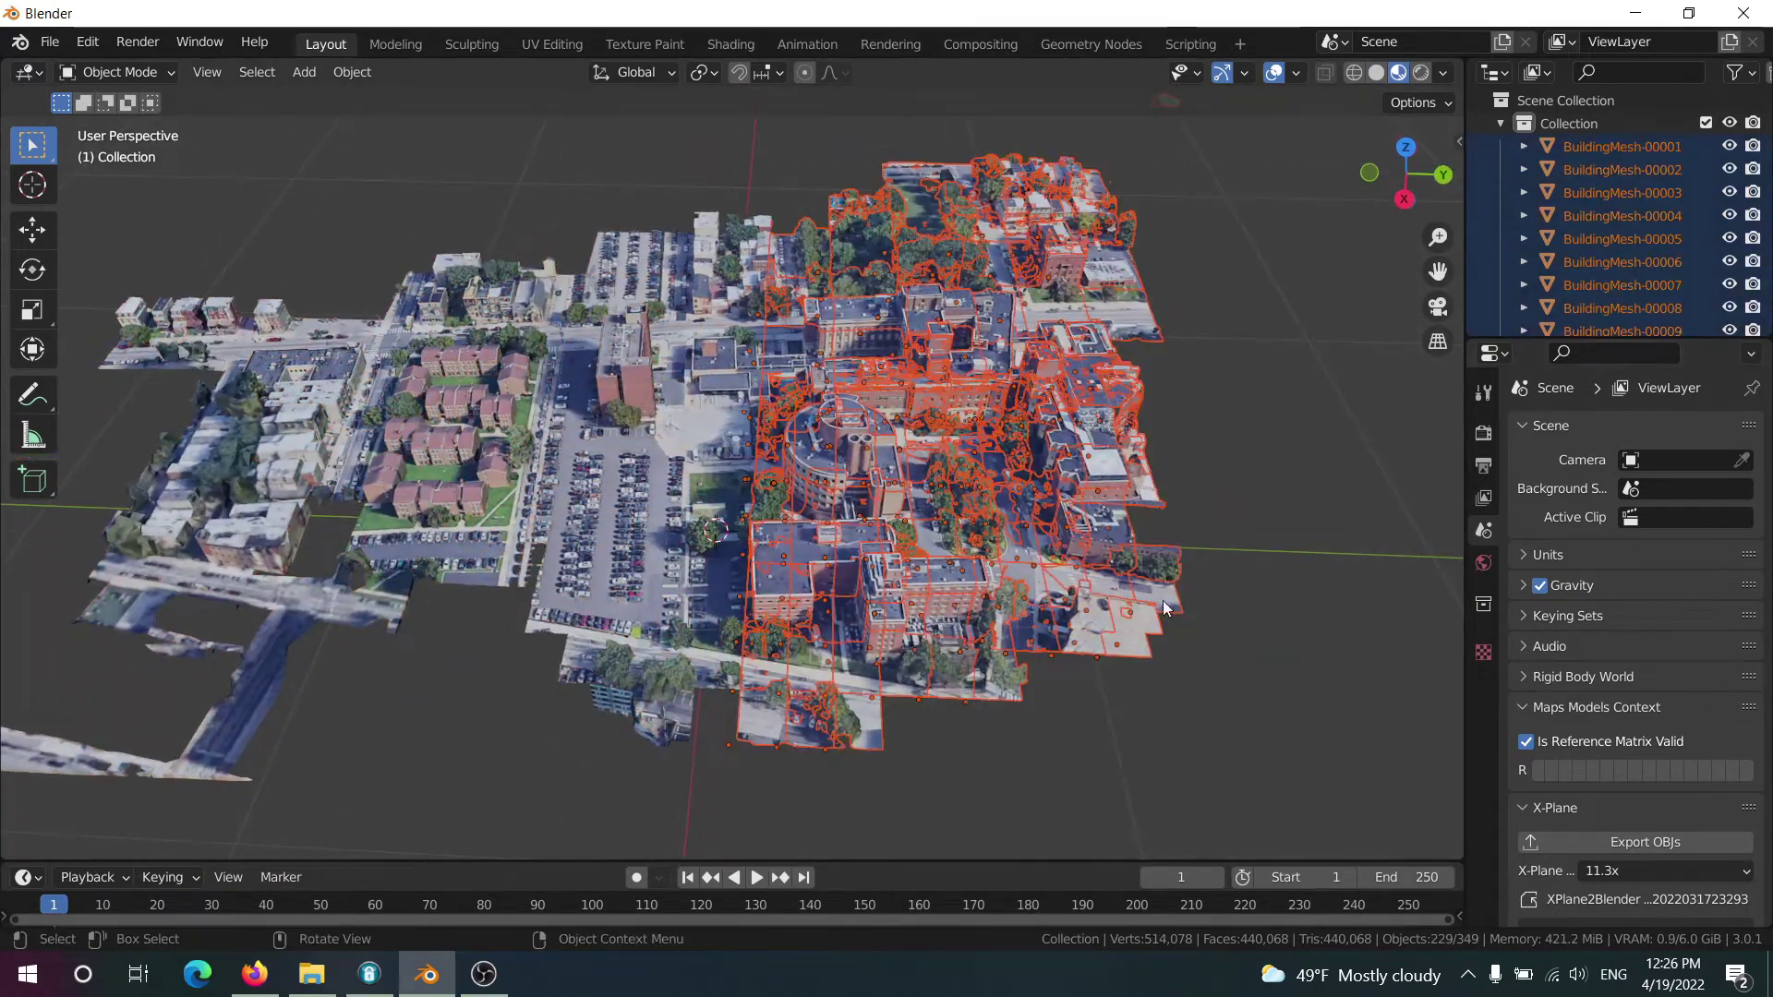
{"action": "middle_click_drag", "start_coordinate": [1162, 601], "coordinate": [1200, 622]}
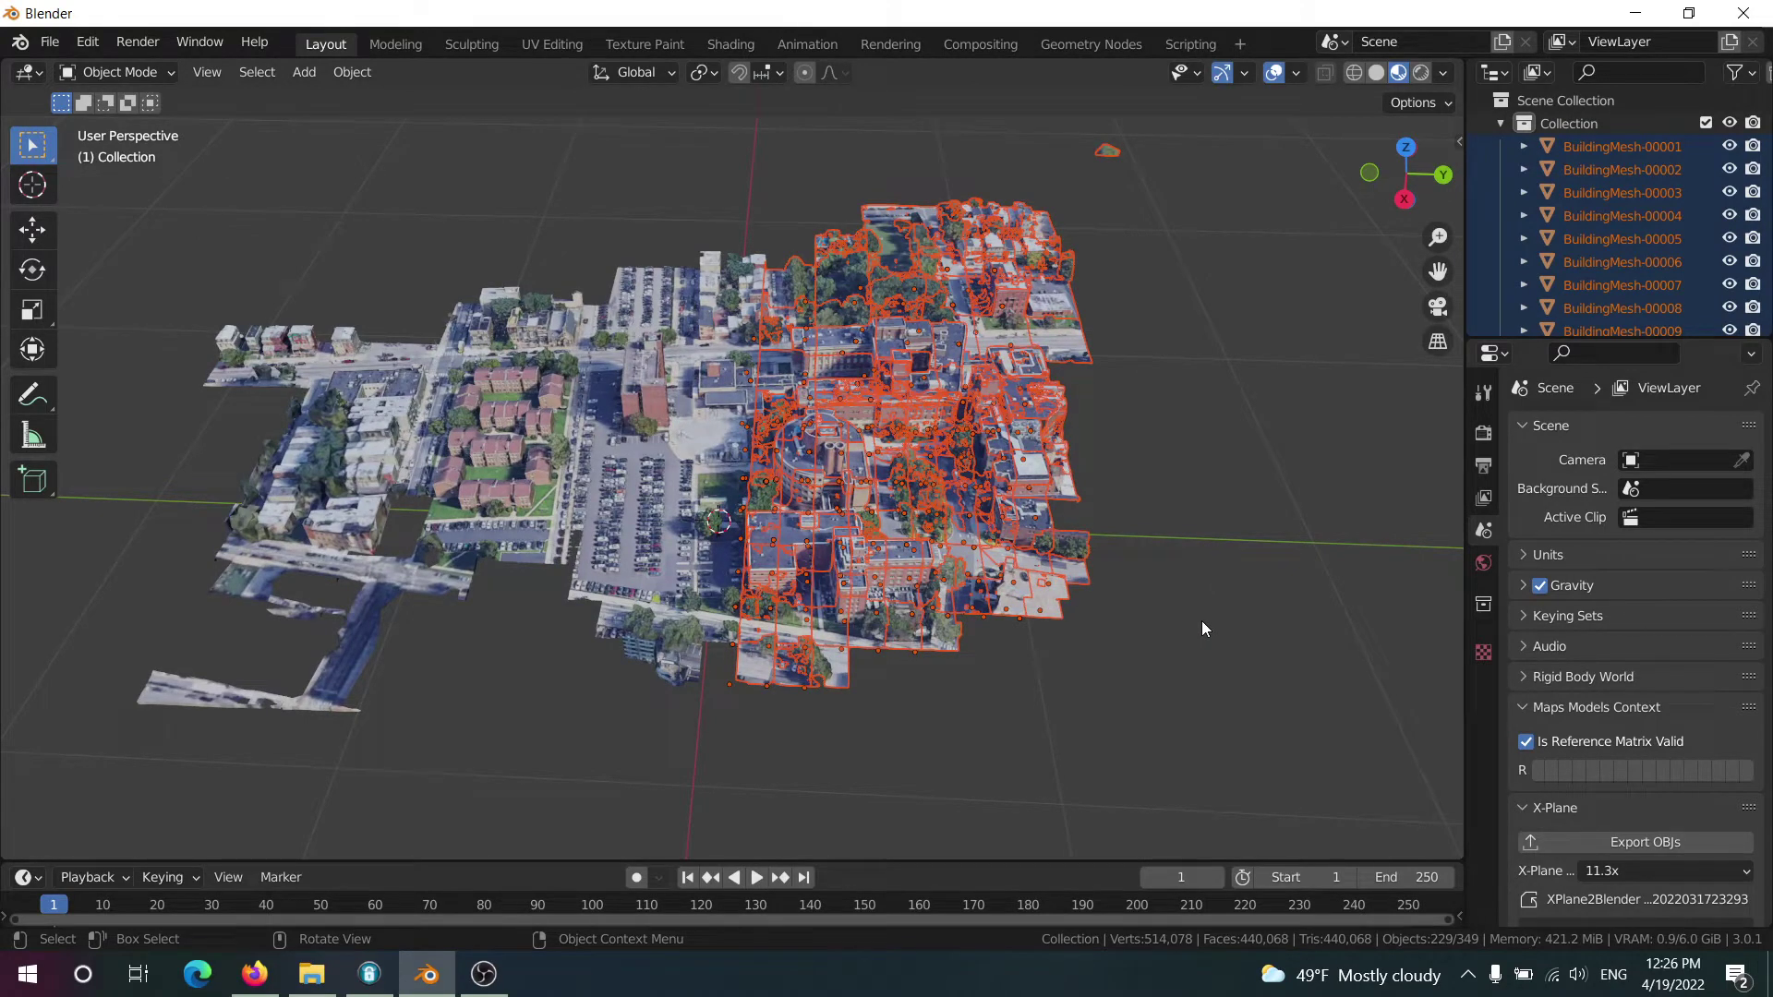
Delete the right-side buildings and then two groups of buildings on the left
{"action": "scroll", "coordinate": [1081, 506], "scroll_direction": "up", "scroll_amount": 1}
{"action": "key", "text": "x"}
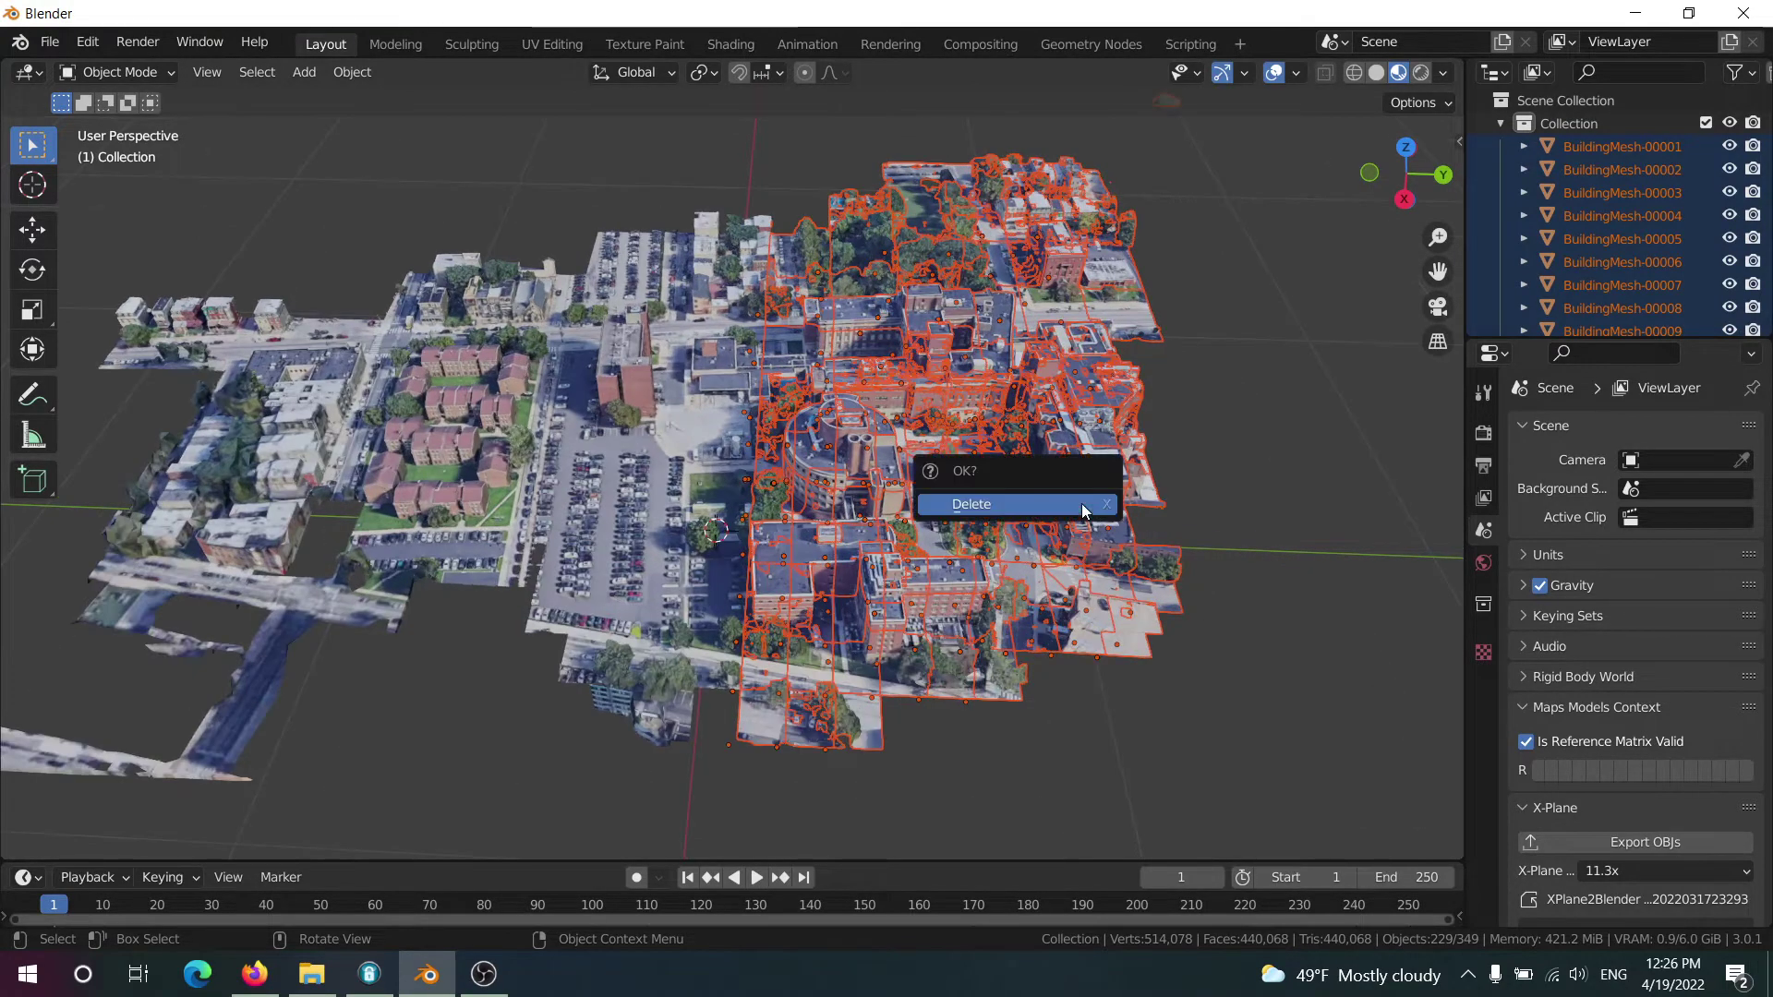
{"action": "left_click", "coordinate": [972, 504]}
{"action": "middle_click_drag", "start_coordinate": [568, 622], "coordinate": [875, 716]}
{"action": "left_click_drag", "start_coordinate": [876, 716], "coordinate": [9, 492]}
{"action": "key", "text": "x"}
{"action": "left_click", "coordinate": [290, 553]}
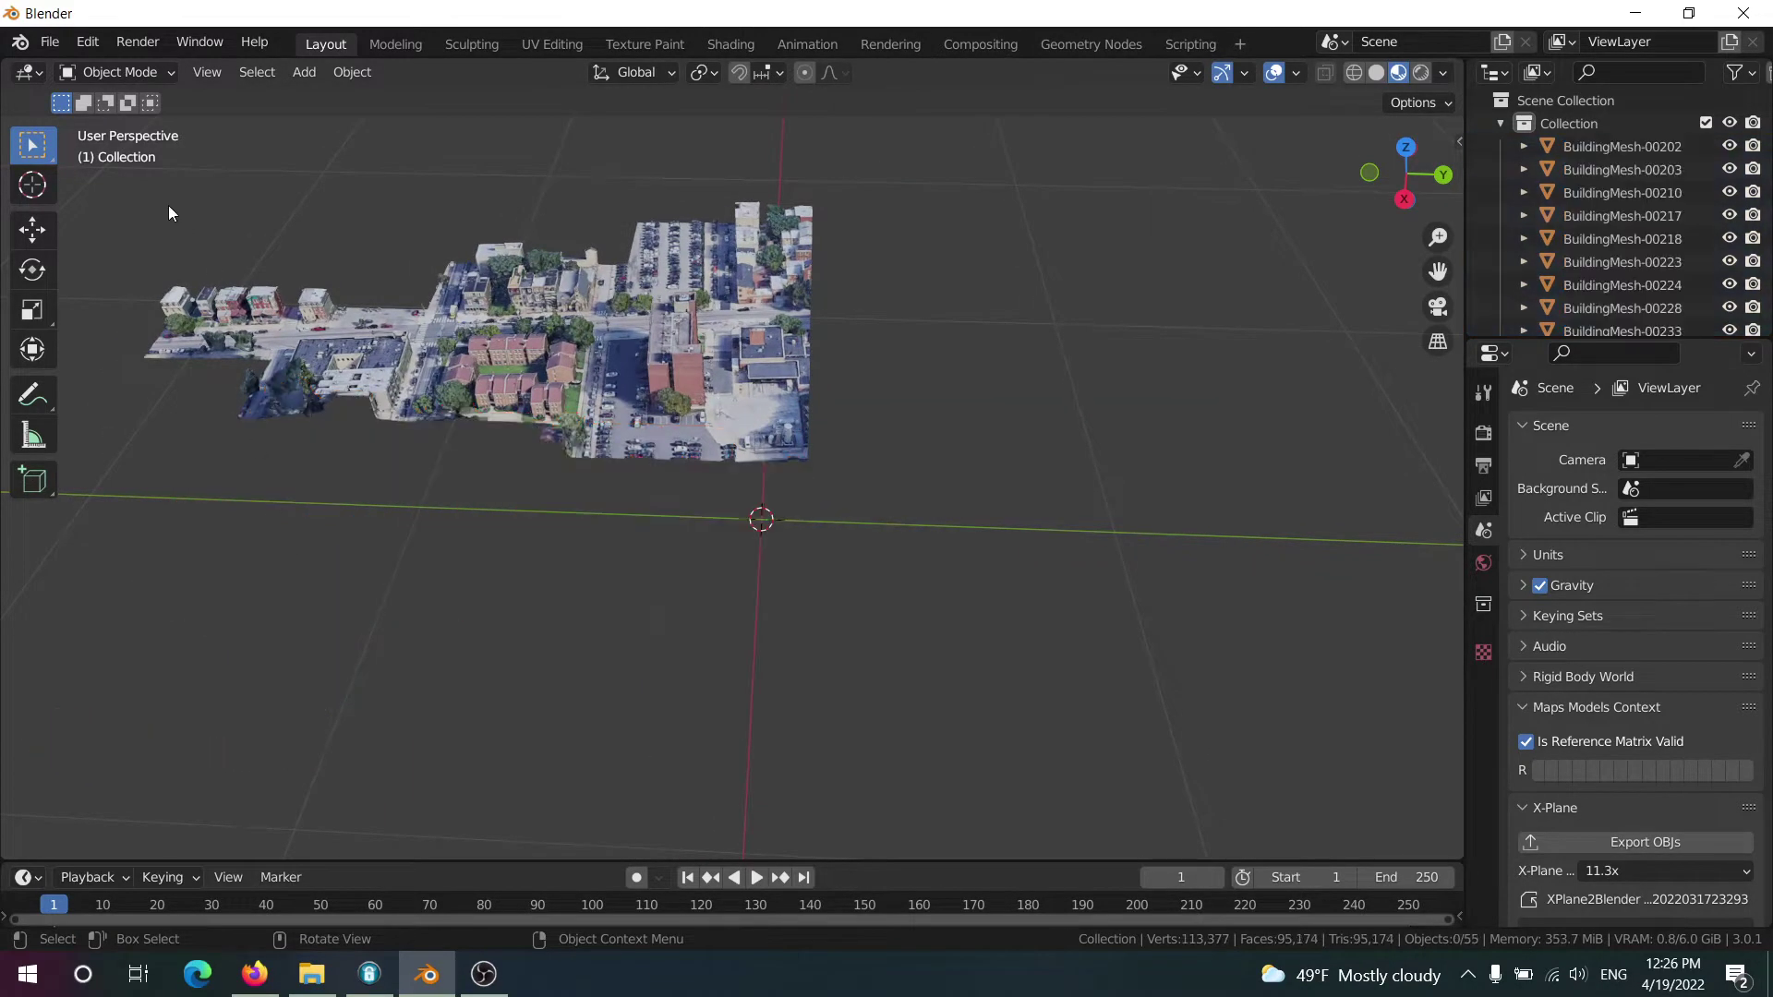
{"action": "left_click_drag", "start_coordinate": [139, 196], "coordinate": [585, 613]}
{"action": "key", "text": "x"}
{"action": "left_click", "coordinate": [474, 605]}
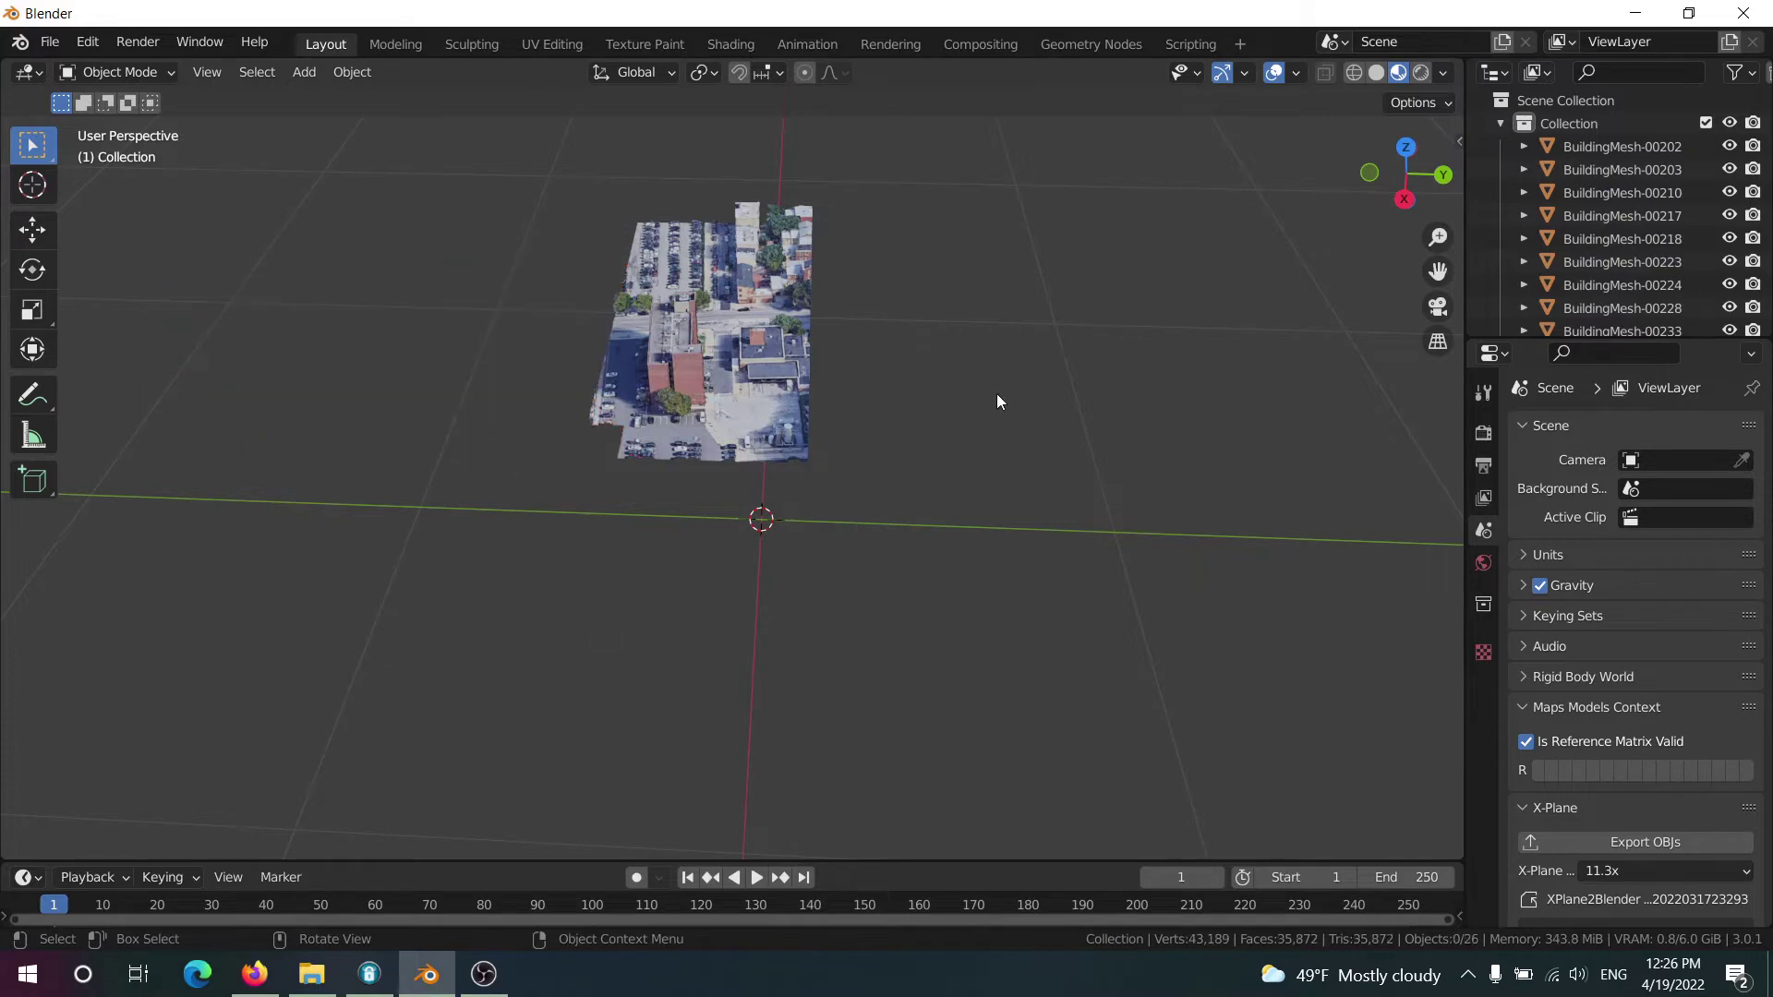
Delete the remaining right-side buildings and select the 17 meshes of the leftover block
{"action": "middle_click_drag", "start_coordinate": [998, 397], "coordinate": [833, 474]}
{"action": "left_click_drag", "start_coordinate": [861, 602], "coordinate": [1232, 243]}
{"action": "left_click", "coordinate": [1238, 245]}
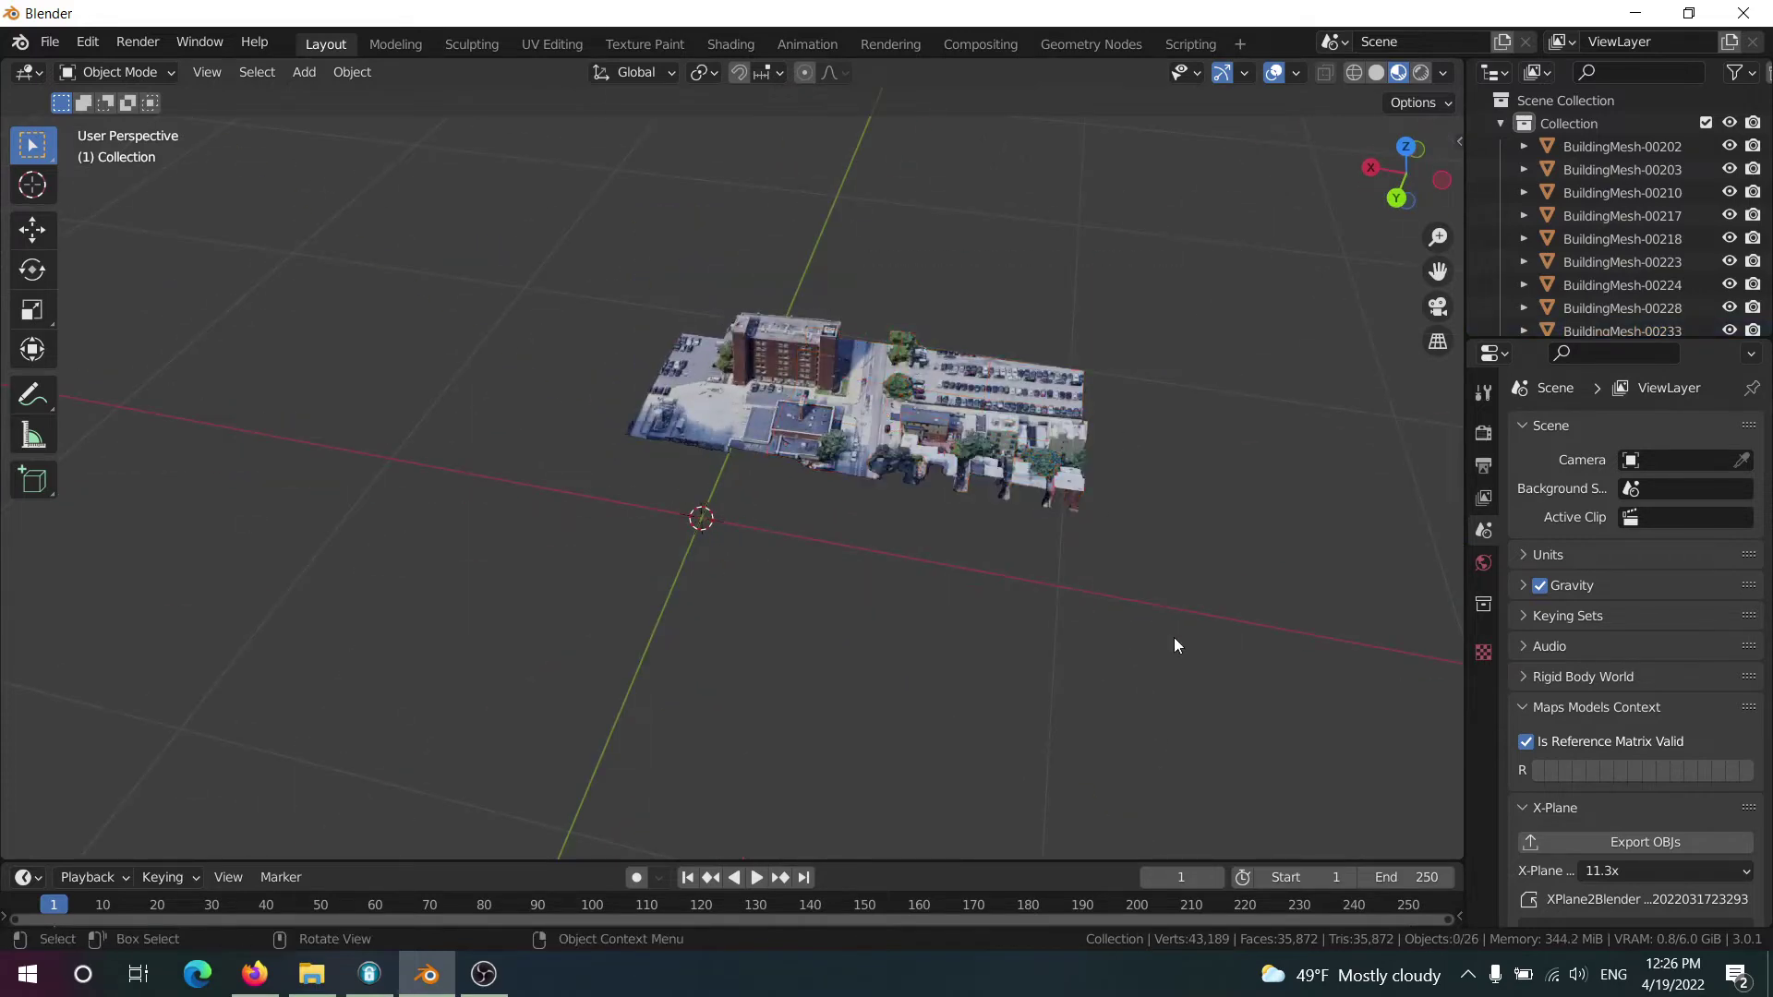
{"action": "left_click_drag", "start_coordinate": [1197, 630], "coordinate": [1000, 274]}
{"action": "key", "text": "x"}
{"action": "left_click", "coordinate": [879, 221]}
{"action": "middle_click_drag", "start_coordinate": [879, 242], "coordinate": [736, 336]}
{"action": "left_click_drag", "start_coordinate": [526, 210], "coordinate": [1219, 752]}
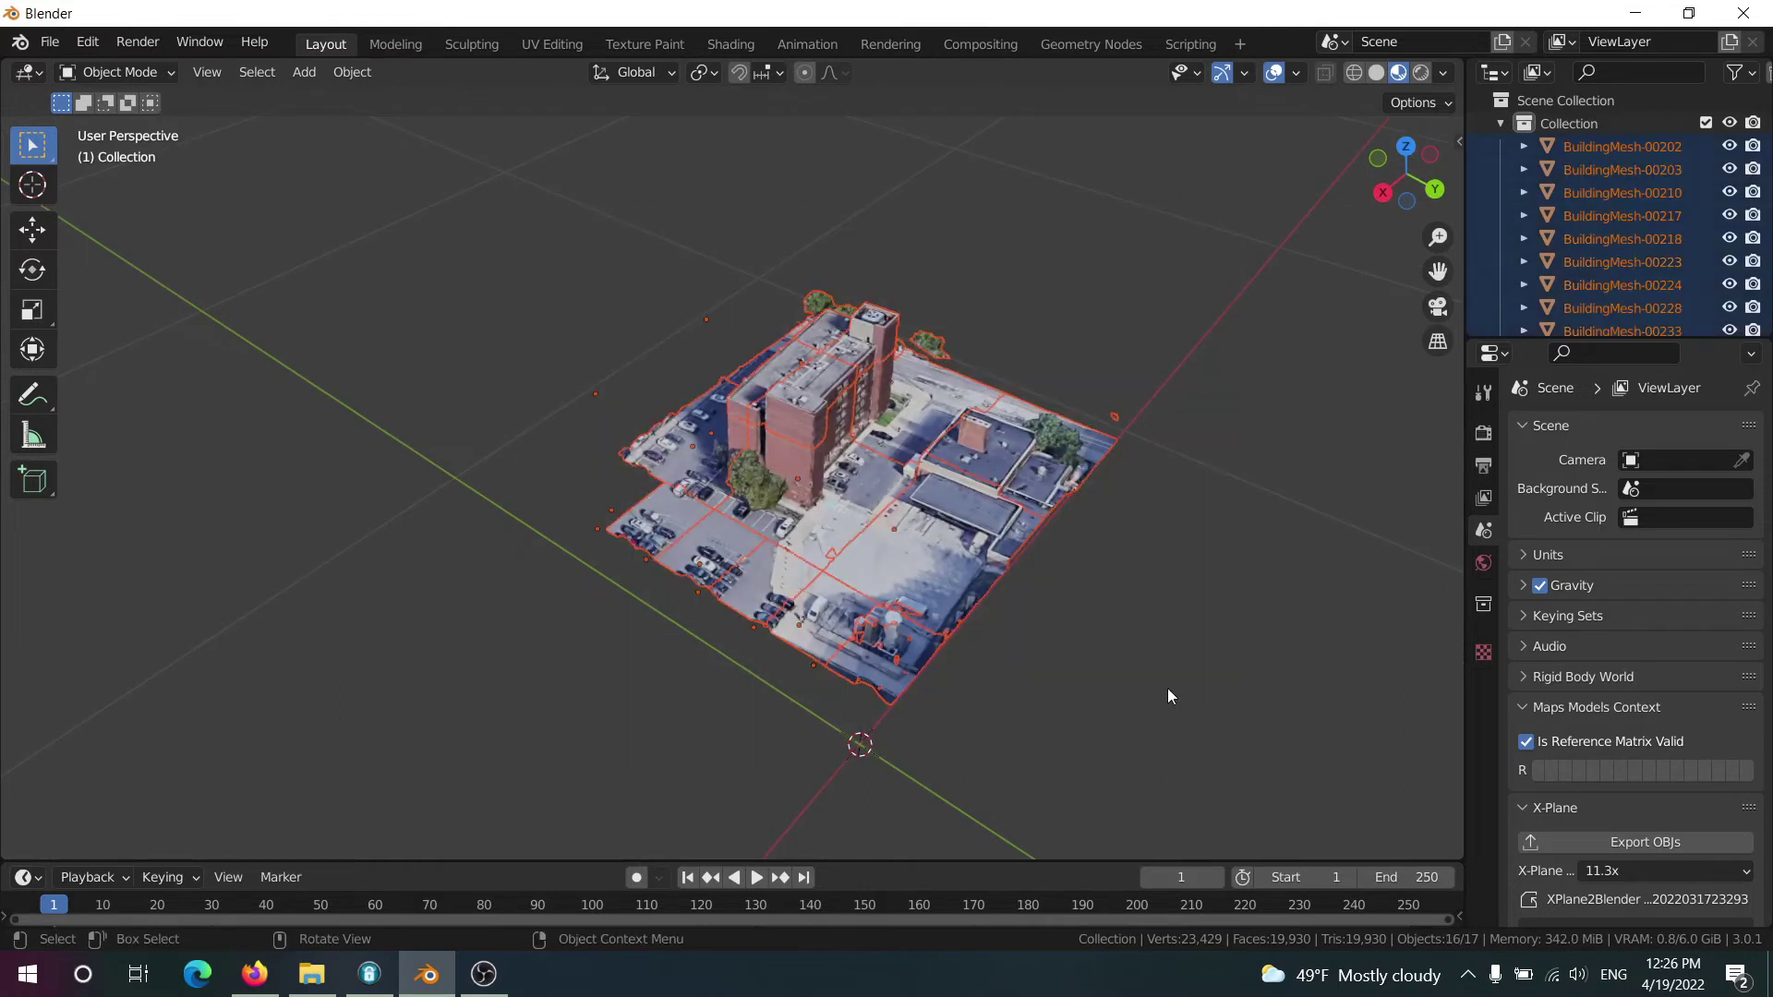
Join the 17 block meshes into BuildingMesh-00202 via the Outliner and Ctrl+J
{"action": "scroll", "coordinate": [1105, 441], "scroll_direction": "down", "scroll_amount": 1}
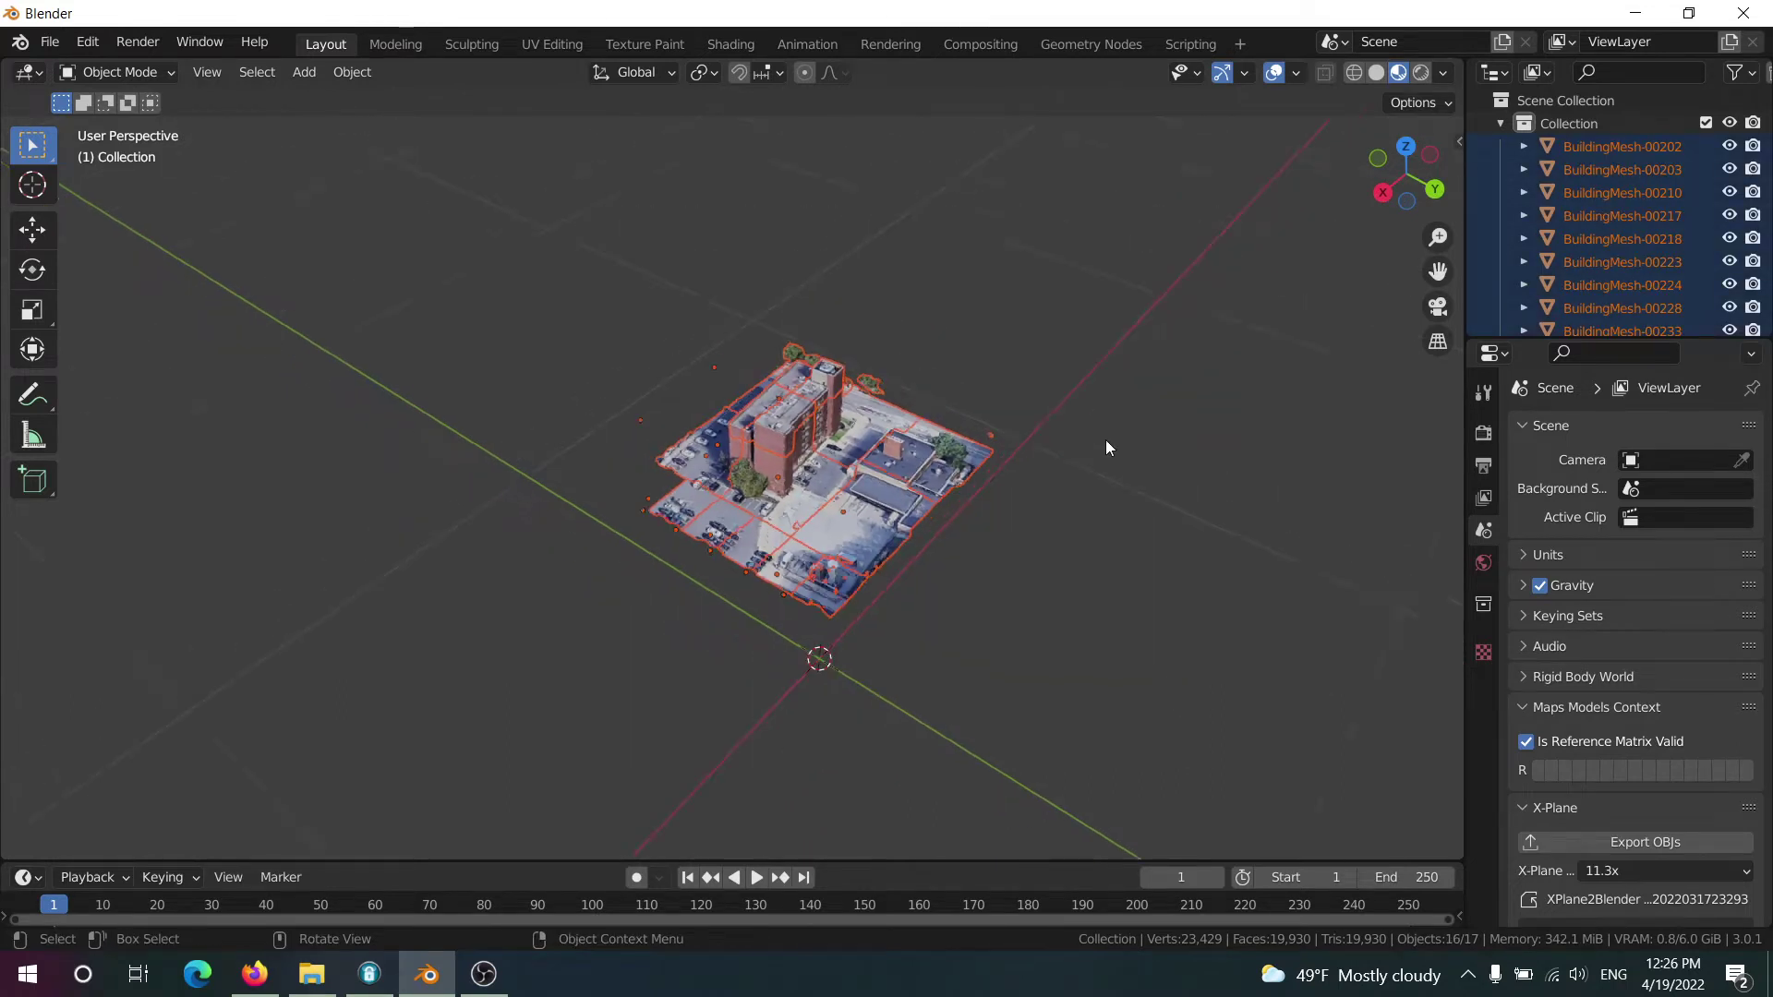
{"action": "scroll", "coordinate": [1284, 376], "scroll_direction": "up", "scroll_amount": 1}
{"action": "scroll", "coordinate": [1570, 318], "scroll_direction": "down", "scroll_amount": 1}
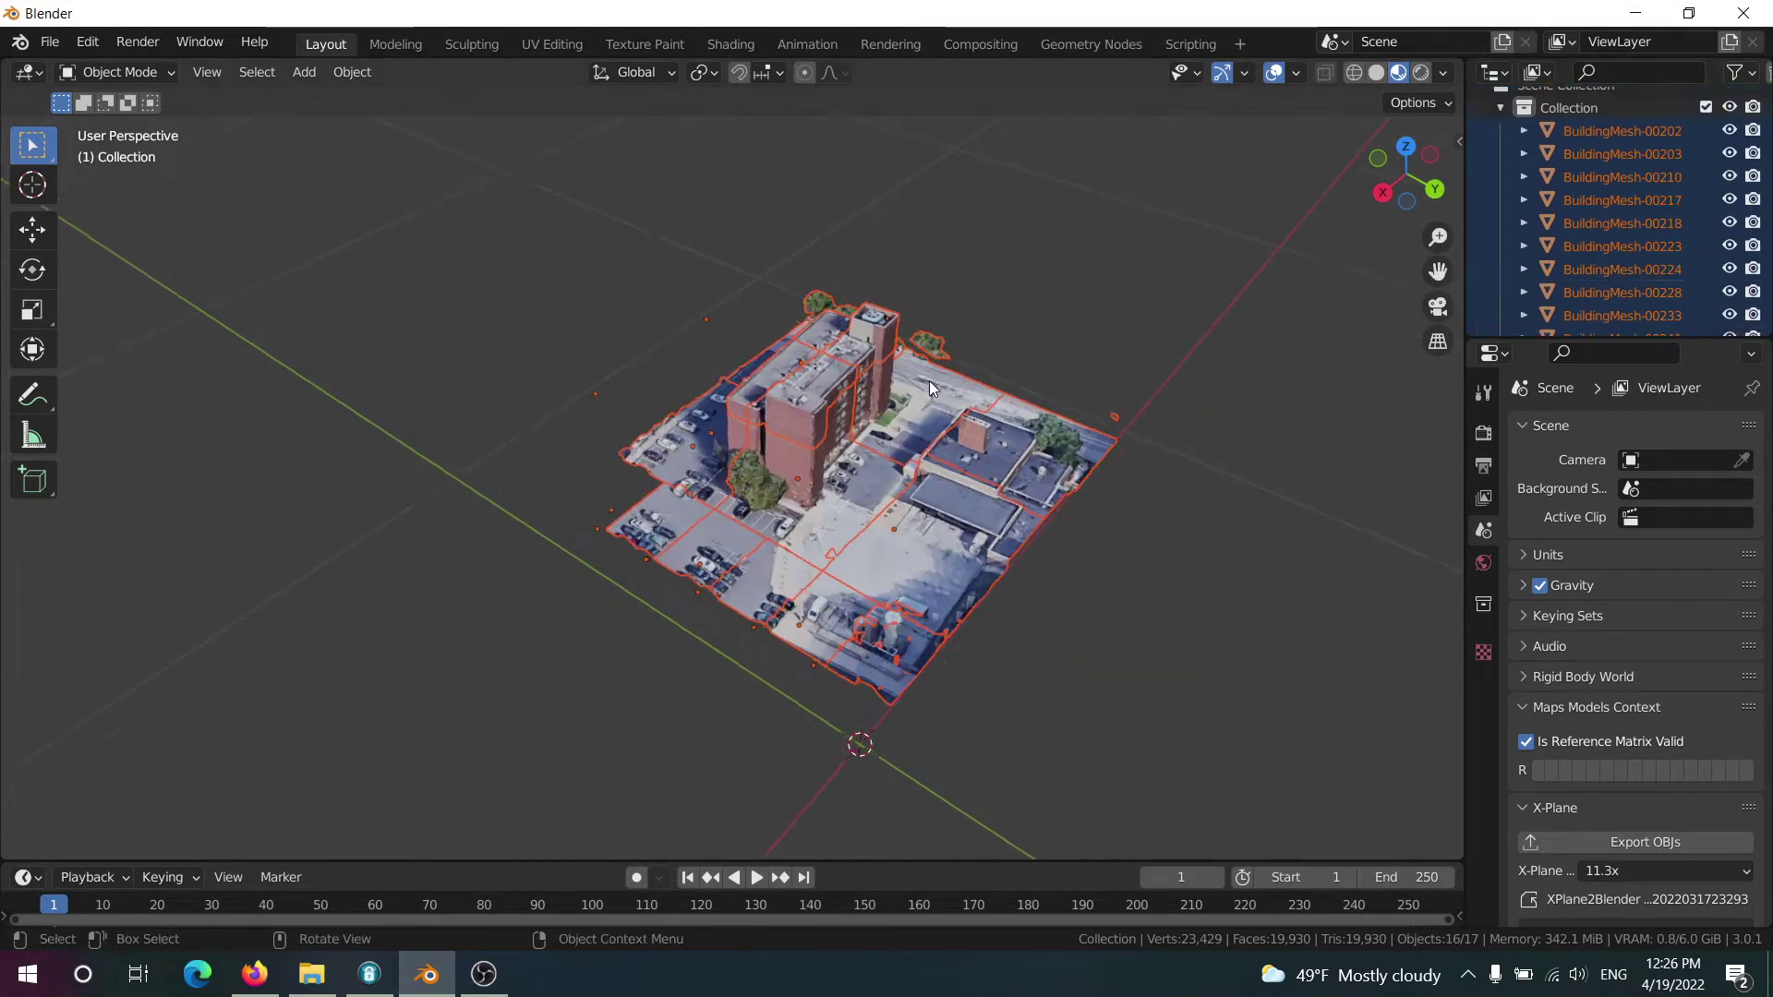
{"action": "scroll", "coordinate": [929, 381], "scroll_direction": "up", "scroll_amount": 1}
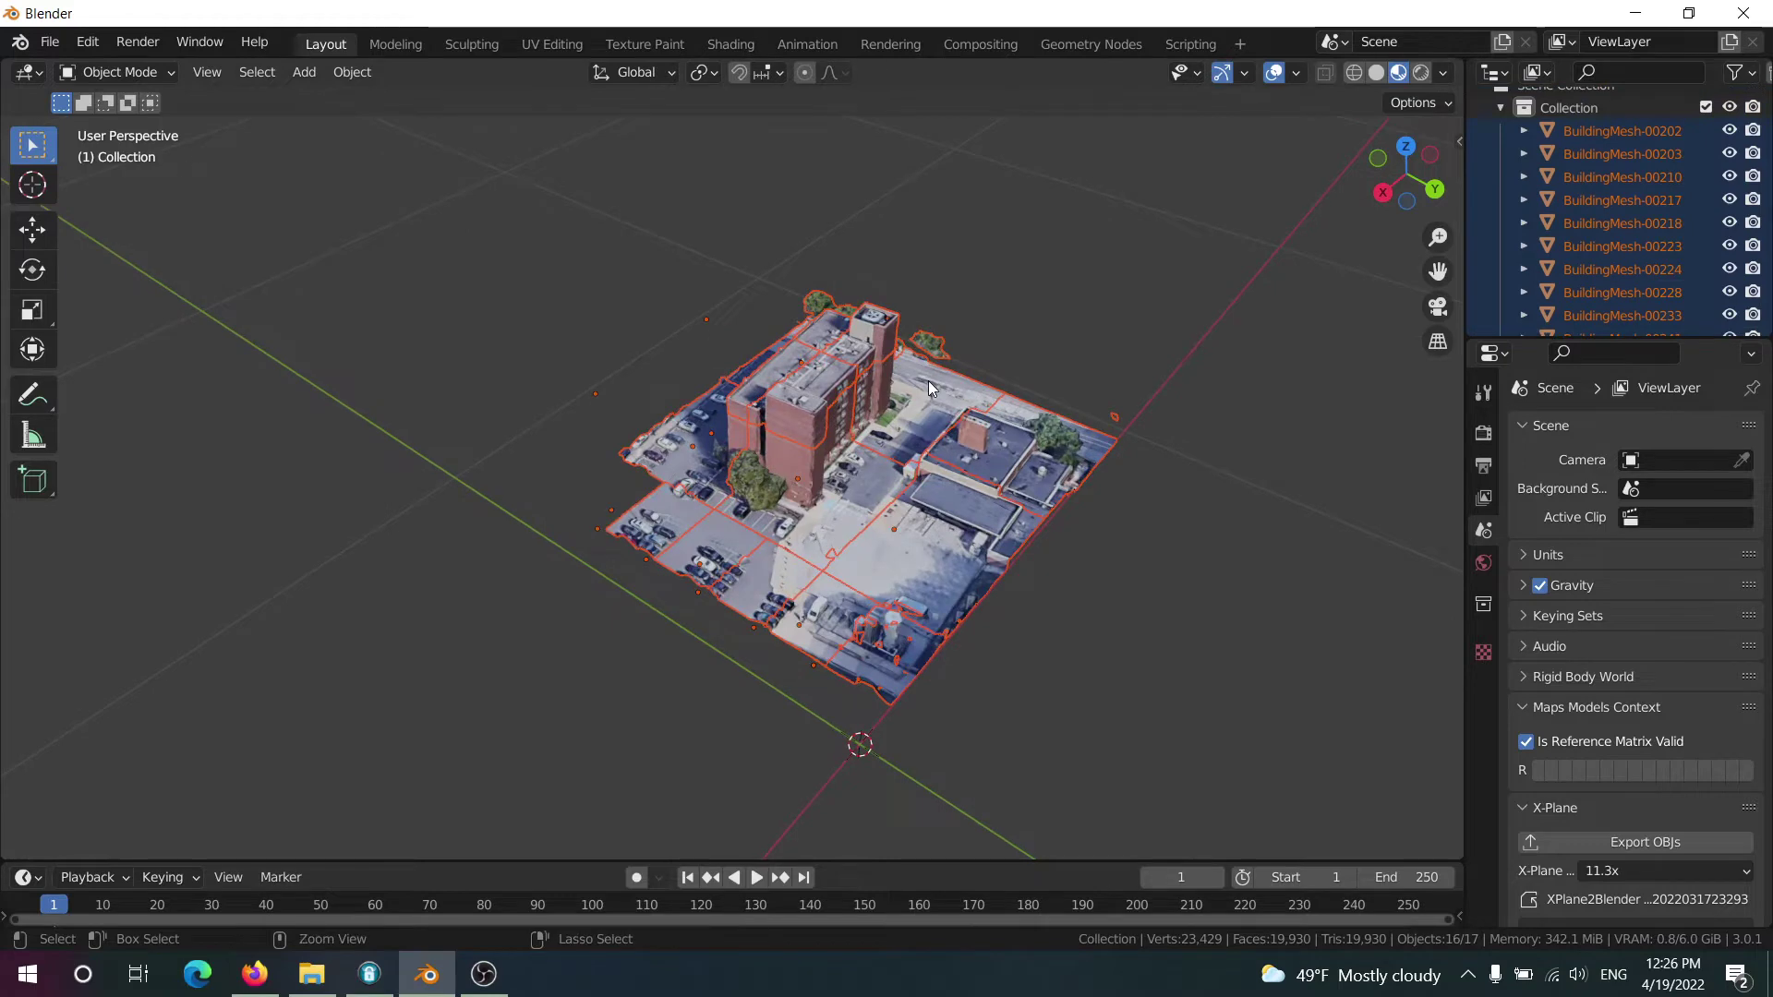
{"action": "left_click", "coordinate": [1622, 130]}
{"action": "scroll", "coordinate": [1571, 247], "scroll_direction": "down", "scroll_amount": 5}
{"action": "left_click", "coordinate": [1575, 283], "text": "shift"}
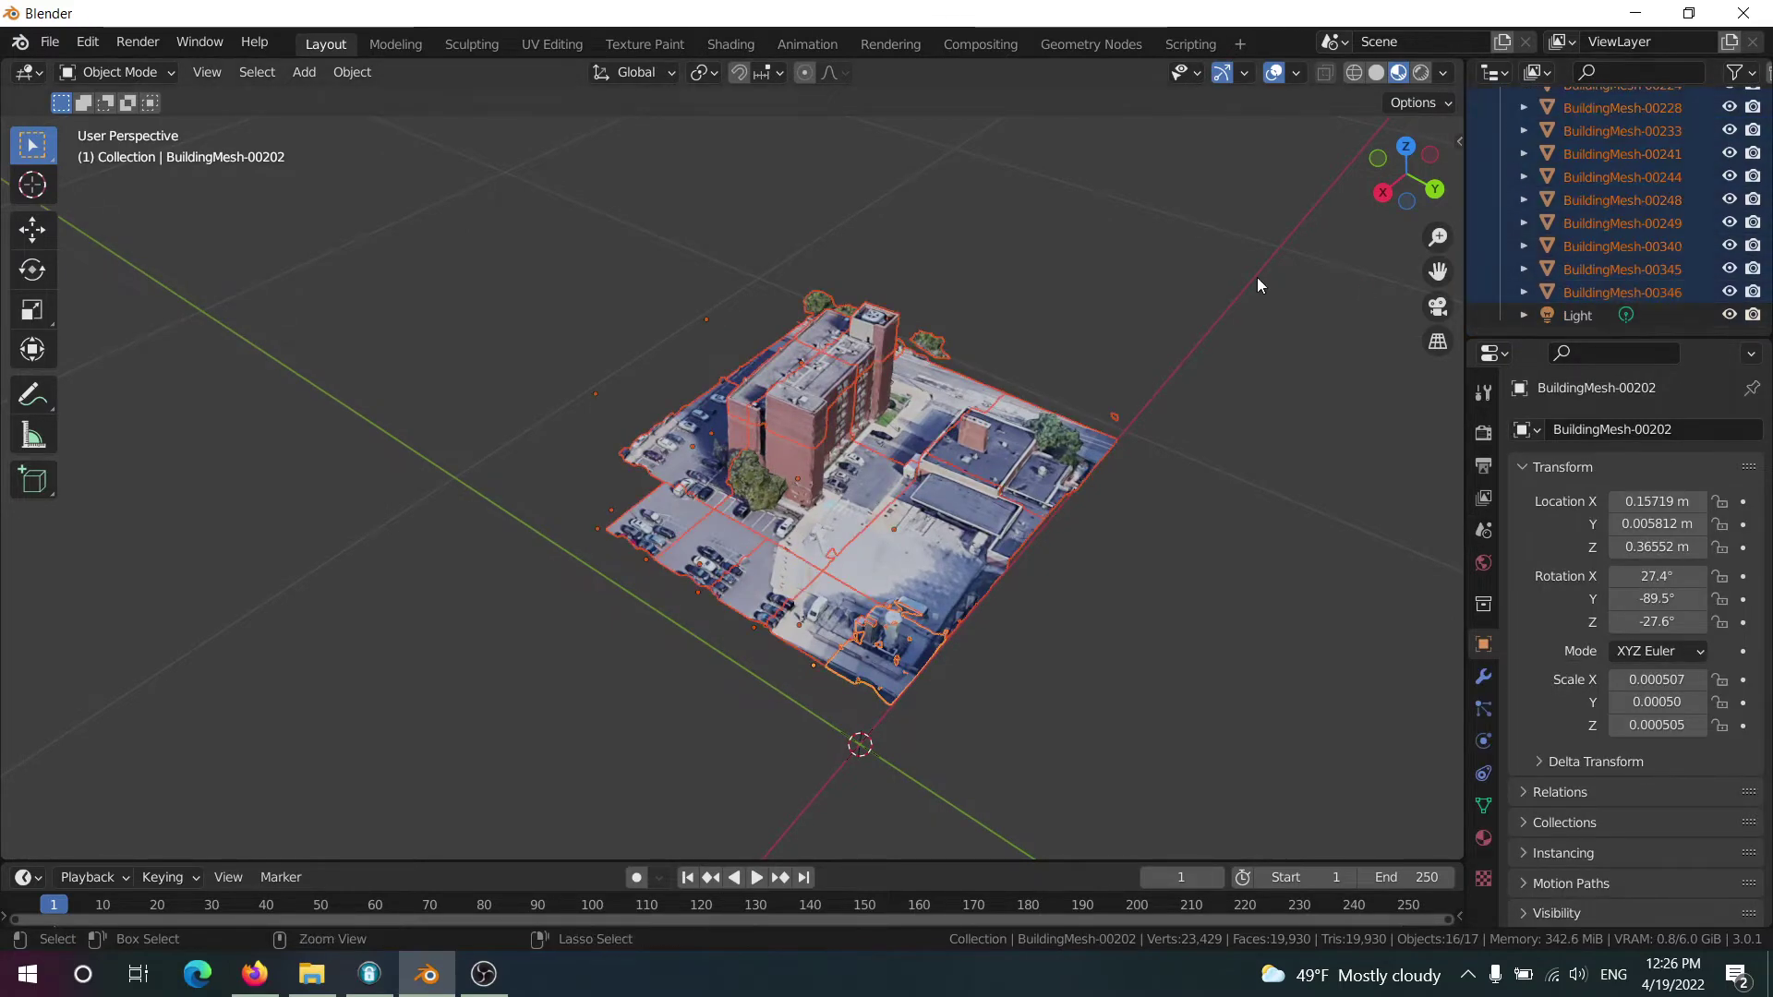
{"action": "key", "text": "ctrl+j"}
Check the joined mesh's material and split the 3D viewport into two side-by-side views
{"action": "scroll", "coordinate": [1005, 303], "scroll_direction": "up", "scroll_amount": 4}
{"action": "middle_click_drag", "start_coordinate": [1004, 303], "coordinate": [1002, 366]}
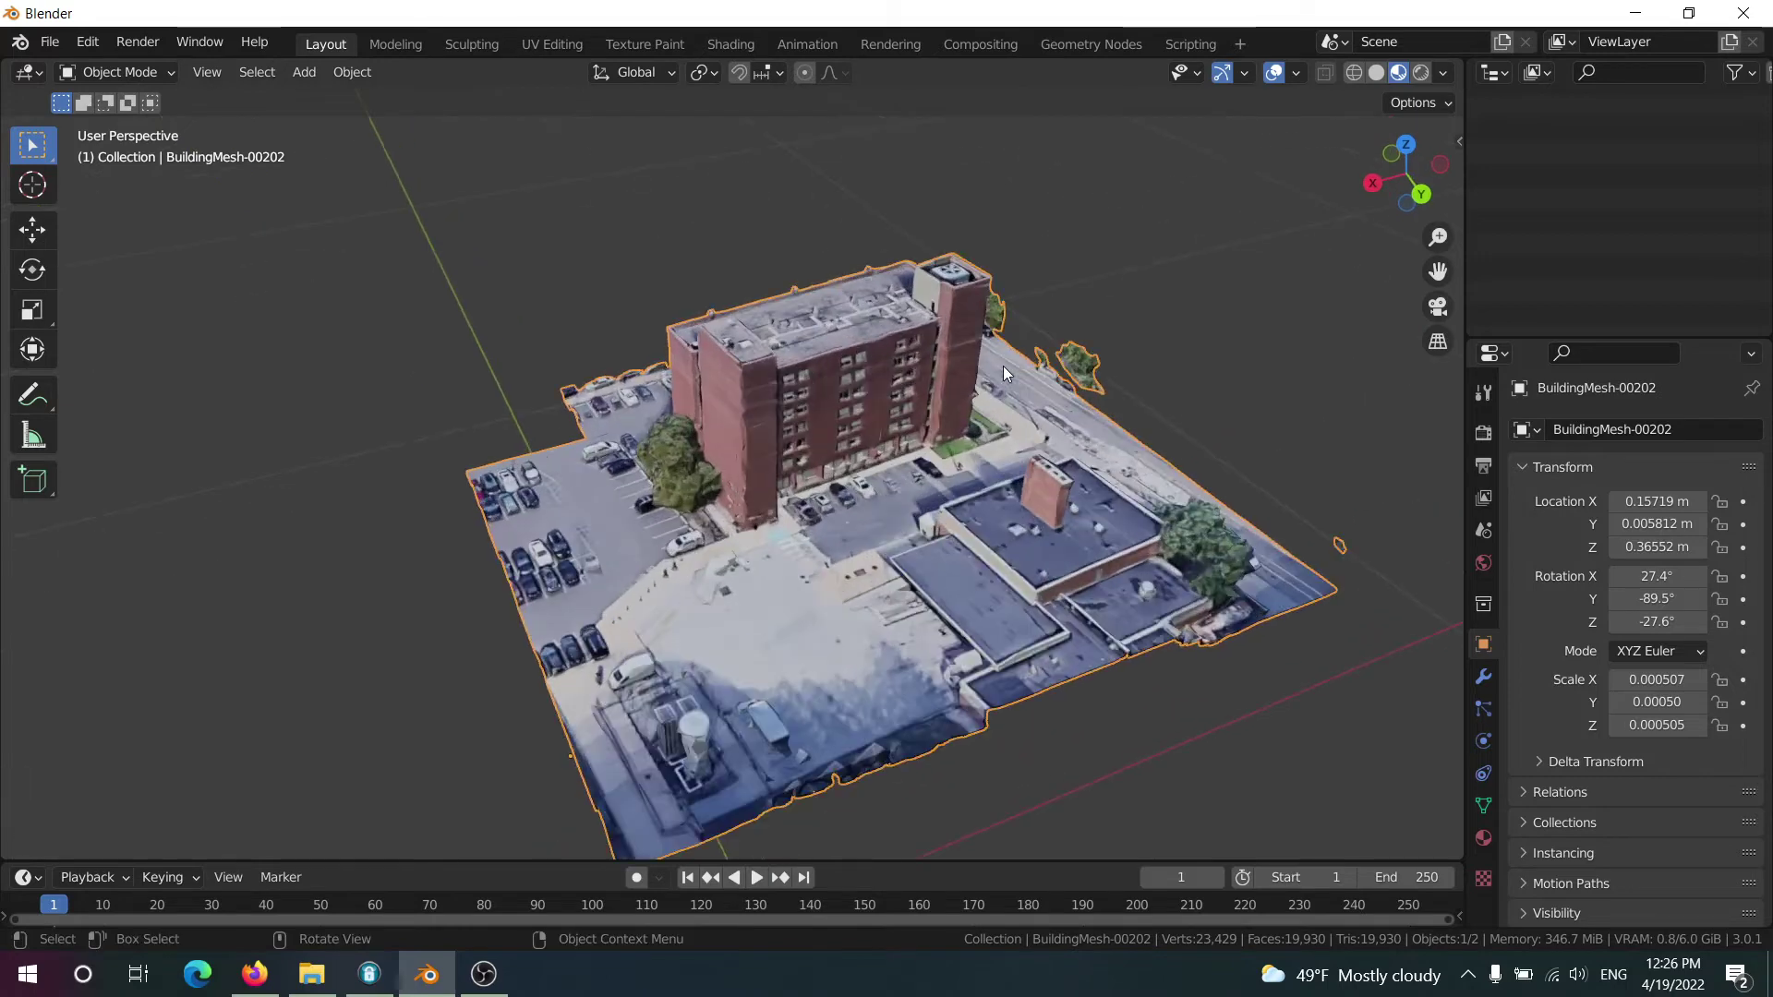
{"action": "left_click", "coordinate": [1484, 838]}
{"action": "scroll", "coordinate": [1614, 461], "scroll_direction": "down", "scroll_amount": 3}
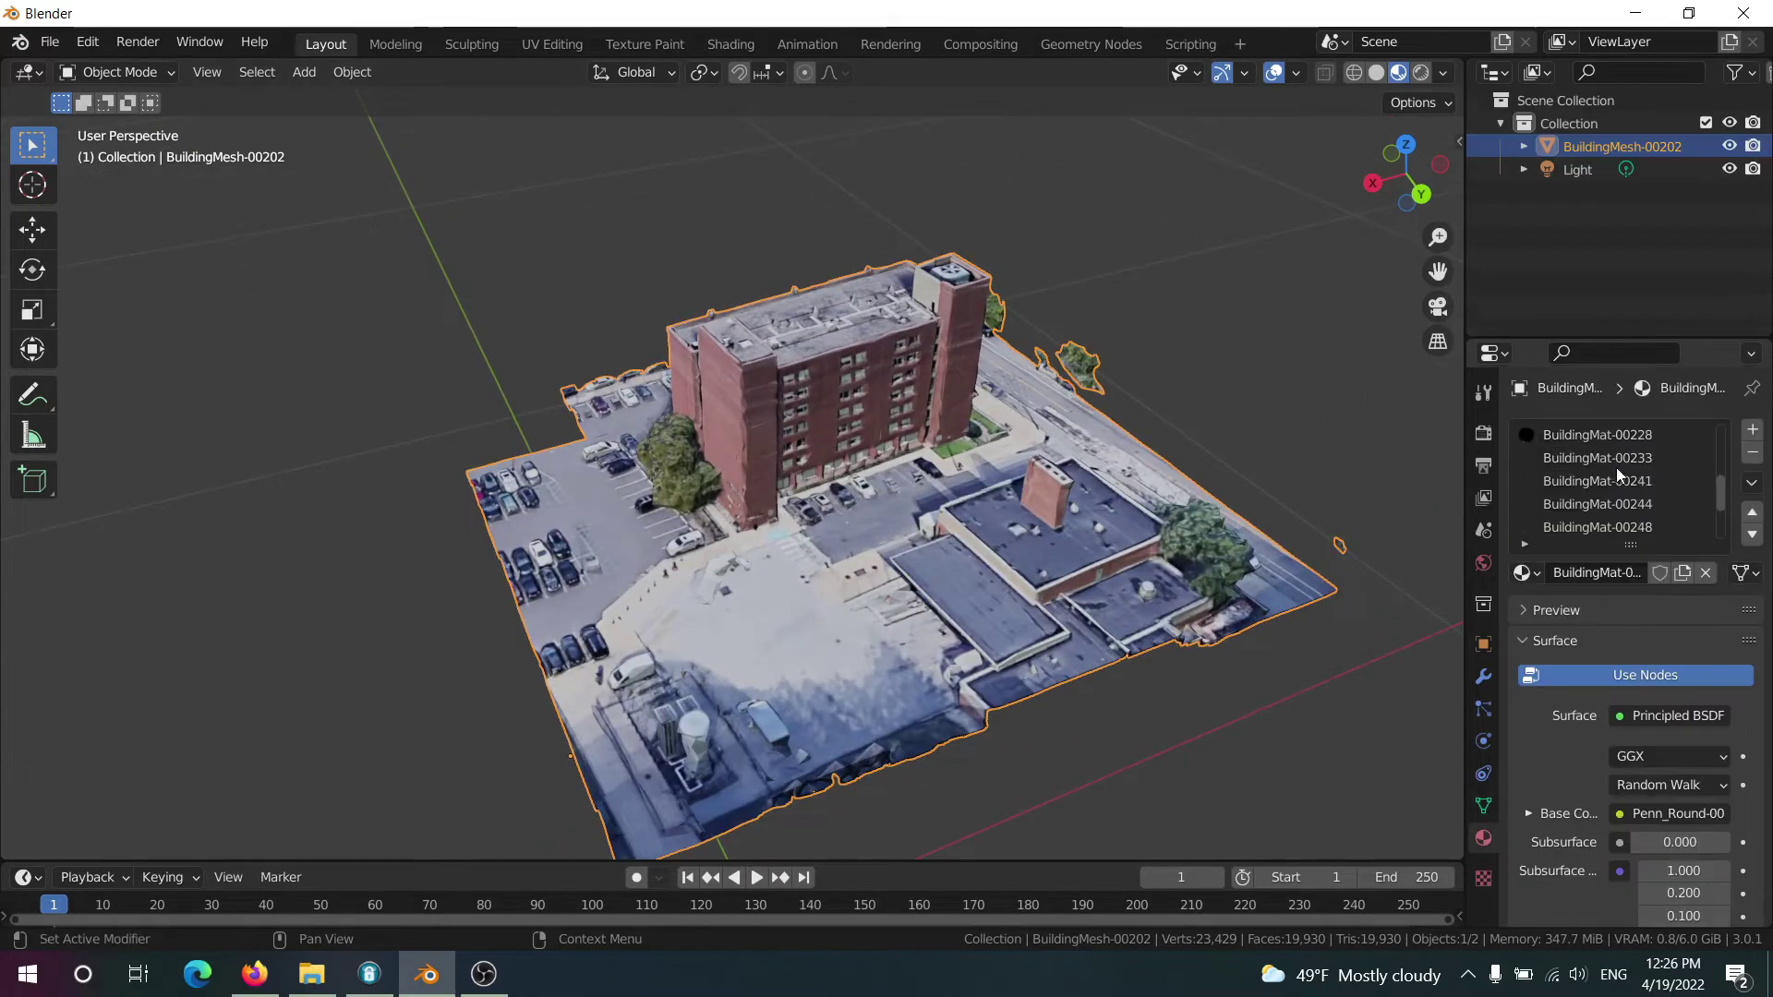
{"action": "scroll", "coordinate": [1614, 503], "scroll_direction": "up", "scroll_amount": 3}
{"action": "scroll", "coordinate": [1614, 503], "scroll_direction": "down", "scroll_amount": 3}
{"action": "middle_click_drag", "start_coordinate": [848, 500], "coordinate": [1346, 102]}
{"action": "left_click_drag", "start_coordinate": [1455, 69], "coordinate": [803, 72]}
{"action": "left_click", "coordinate": [822, 72]}
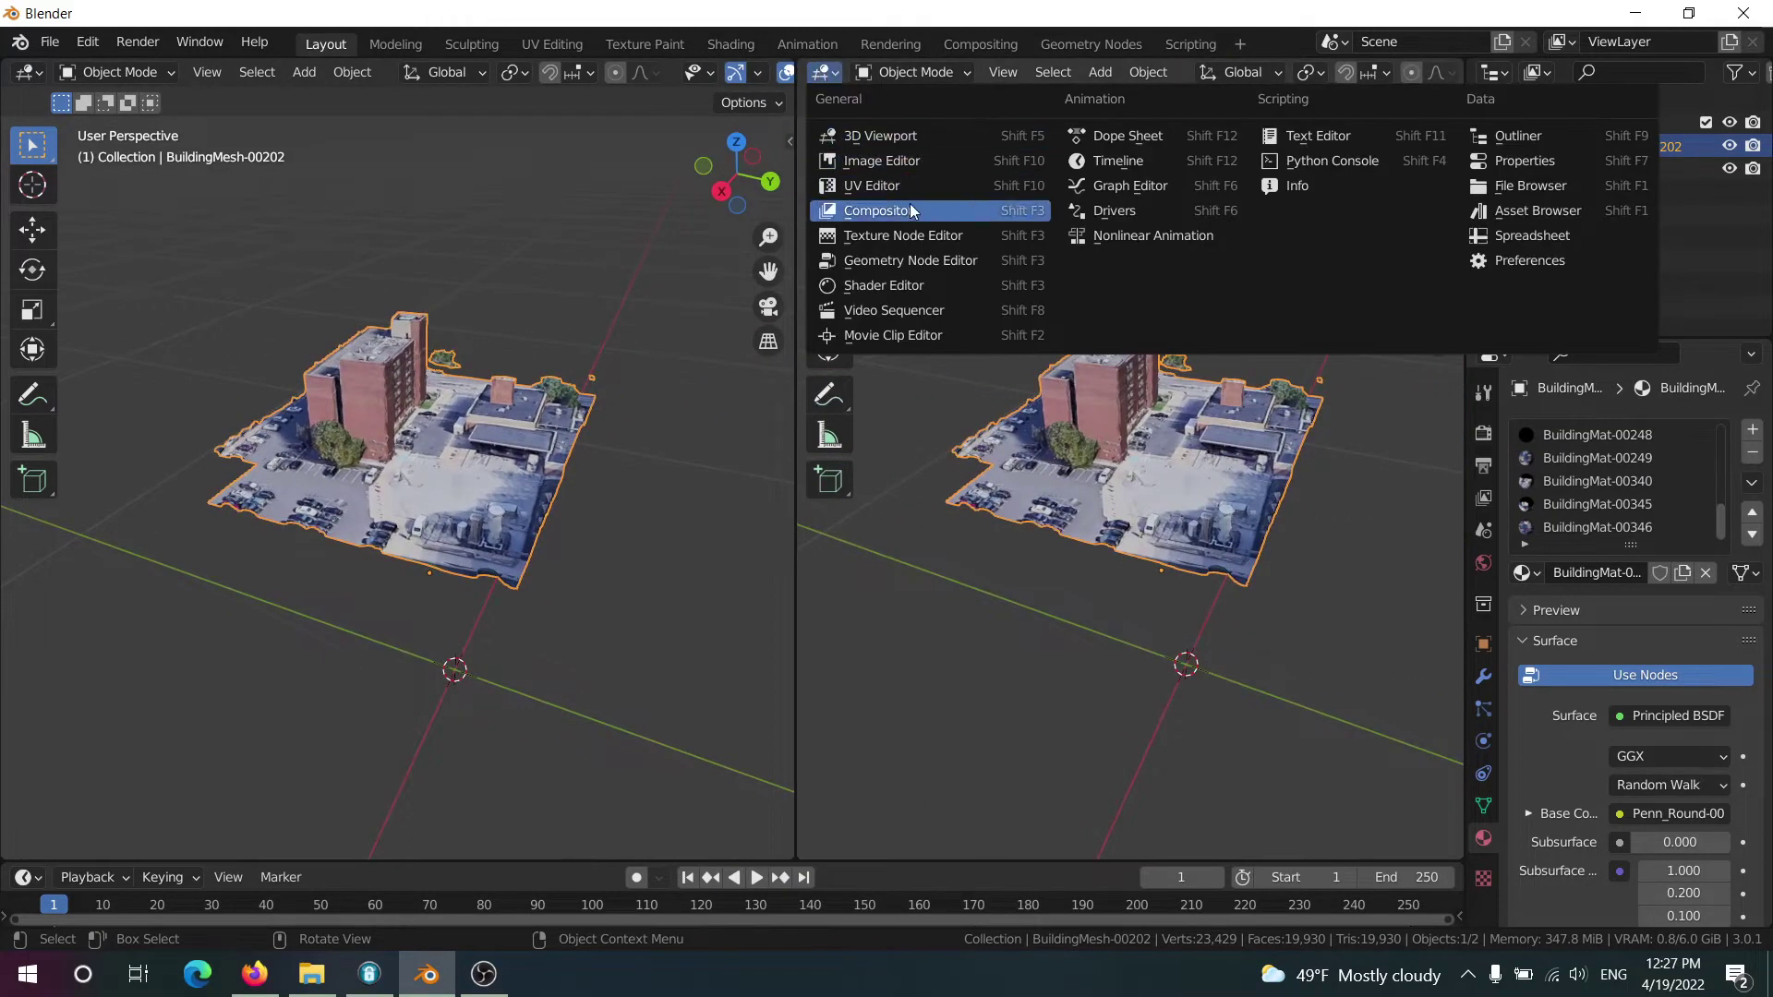
Turn the right-hand view into a UV Editor and show the mesh's UV Maps panel
{"action": "left_click", "coordinate": [907, 186]}
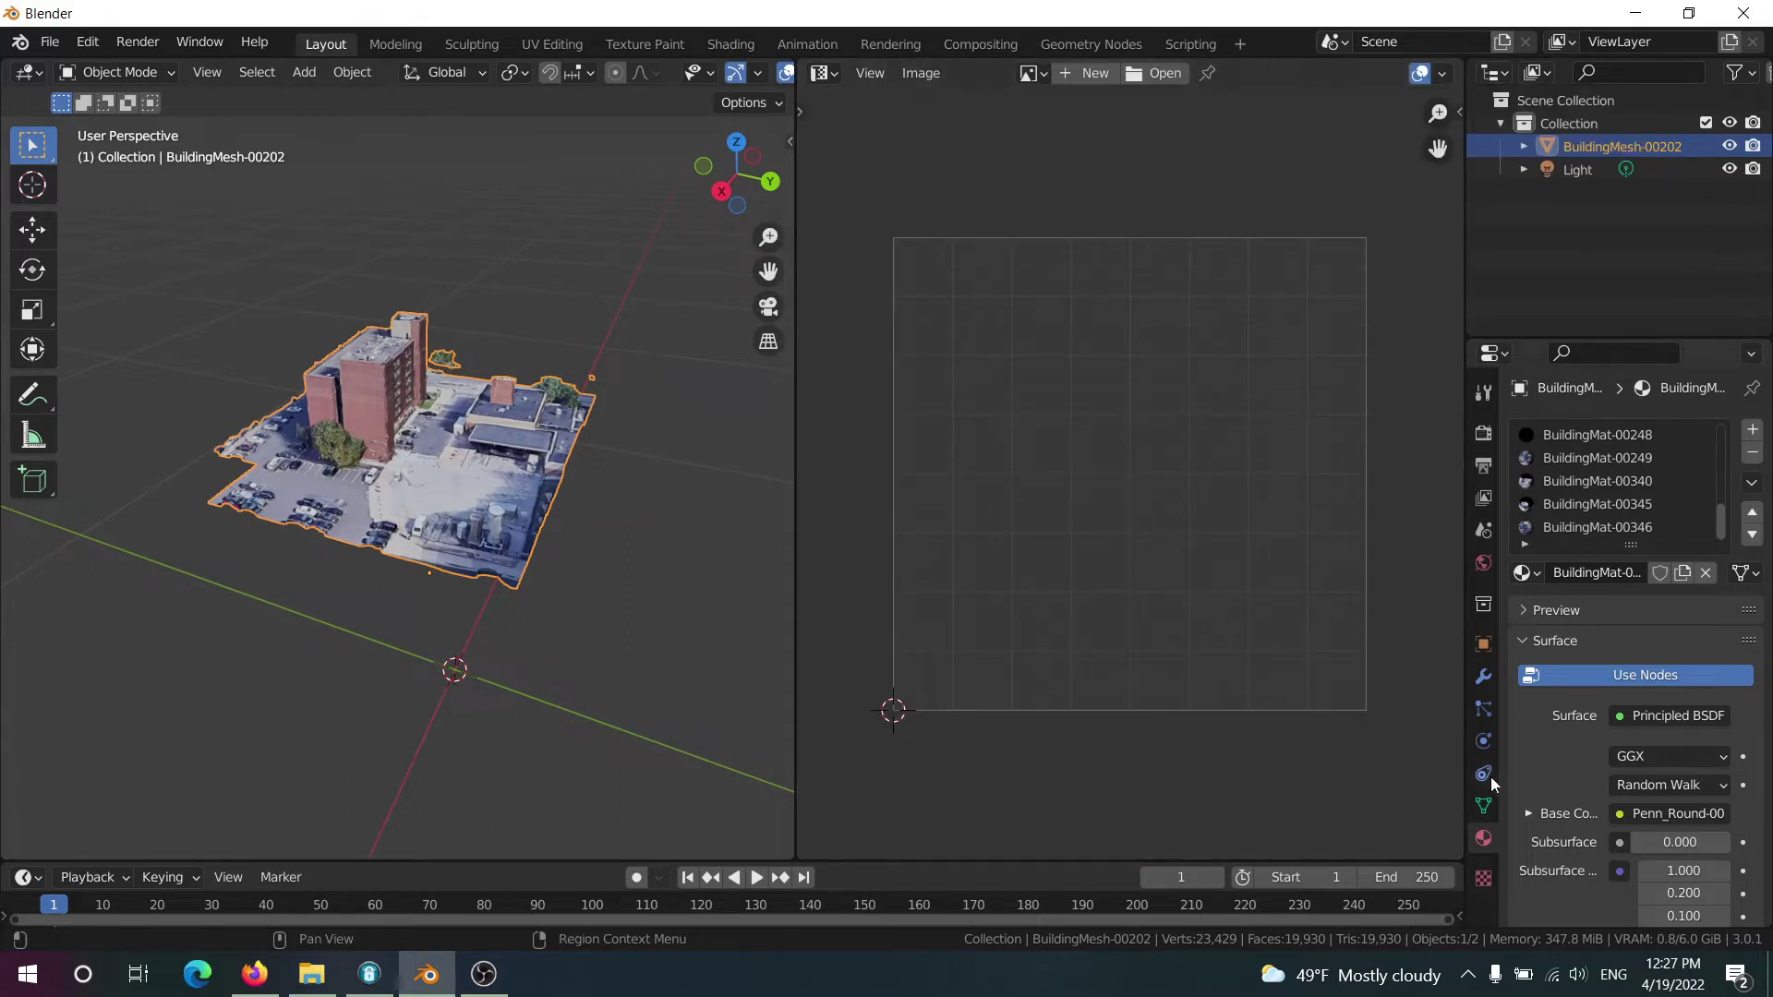
{"action": "left_click", "coordinate": [1483, 806]}
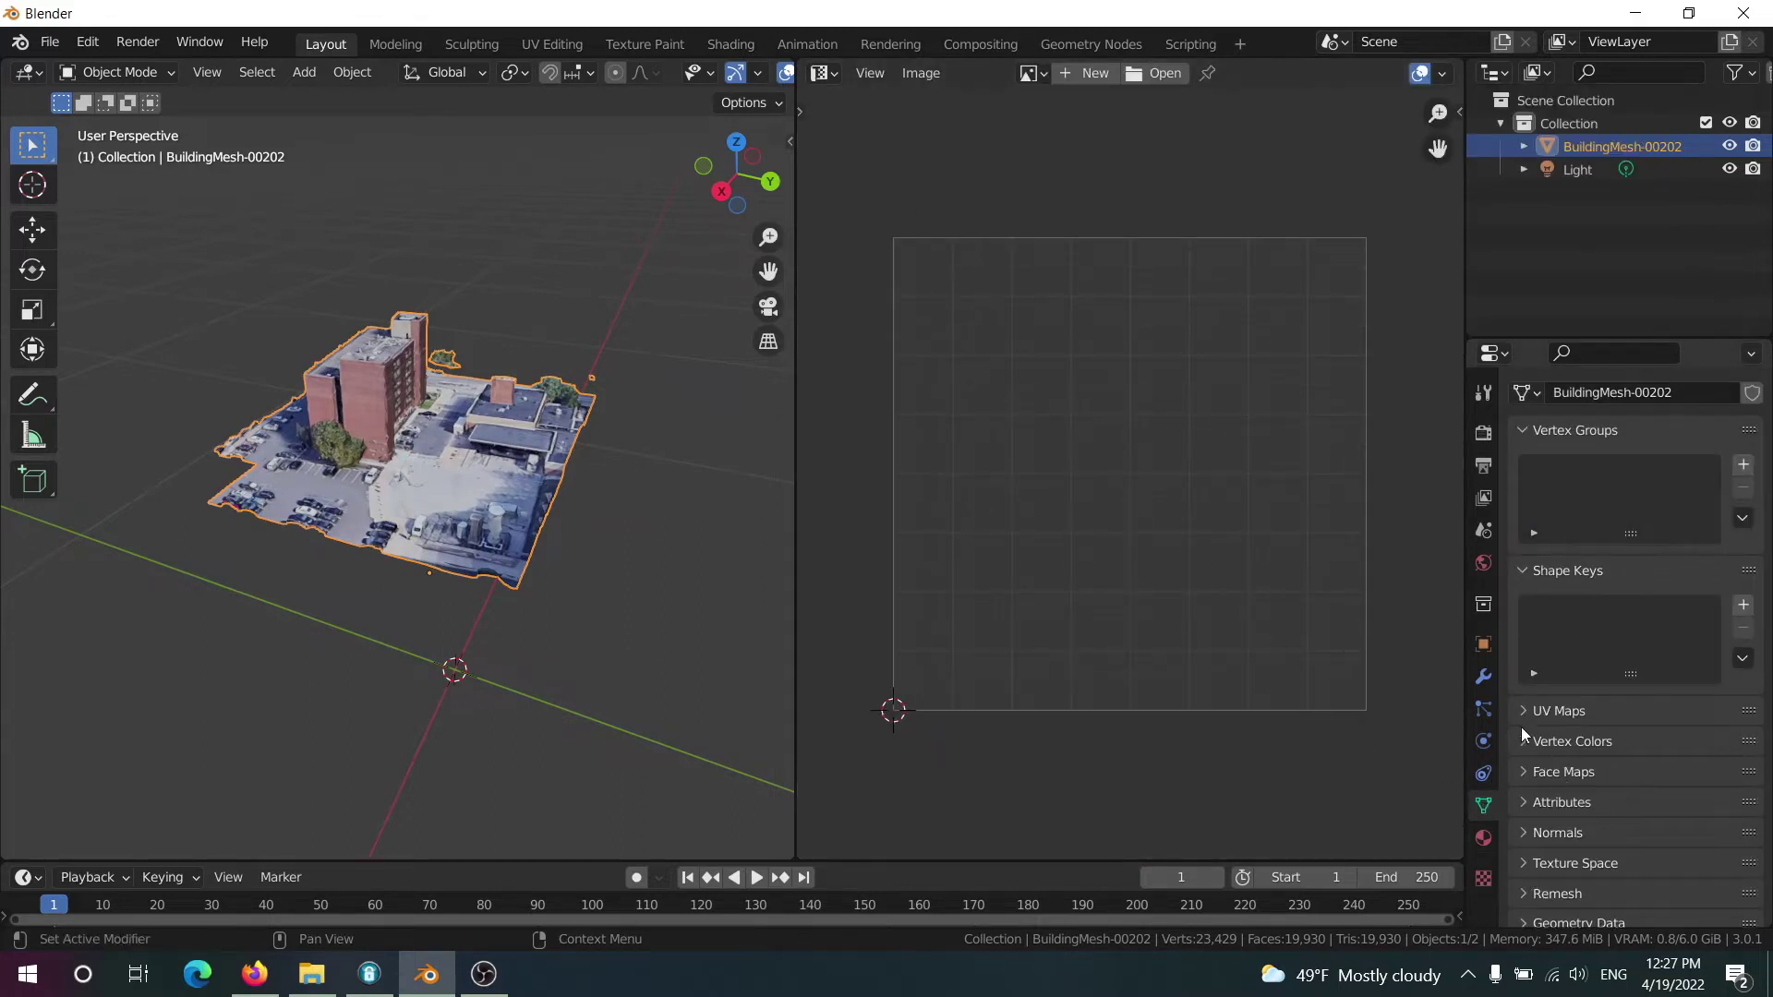
{"action": "left_click", "coordinate": [1522, 711]}
Add a second UV map named UVCombined and make it active
{"action": "scroll", "coordinate": [1521, 713], "scroll_direction": "down", "scroll_amount": 3}
{"action": "left_click", "coordinate": [1742, 637]}
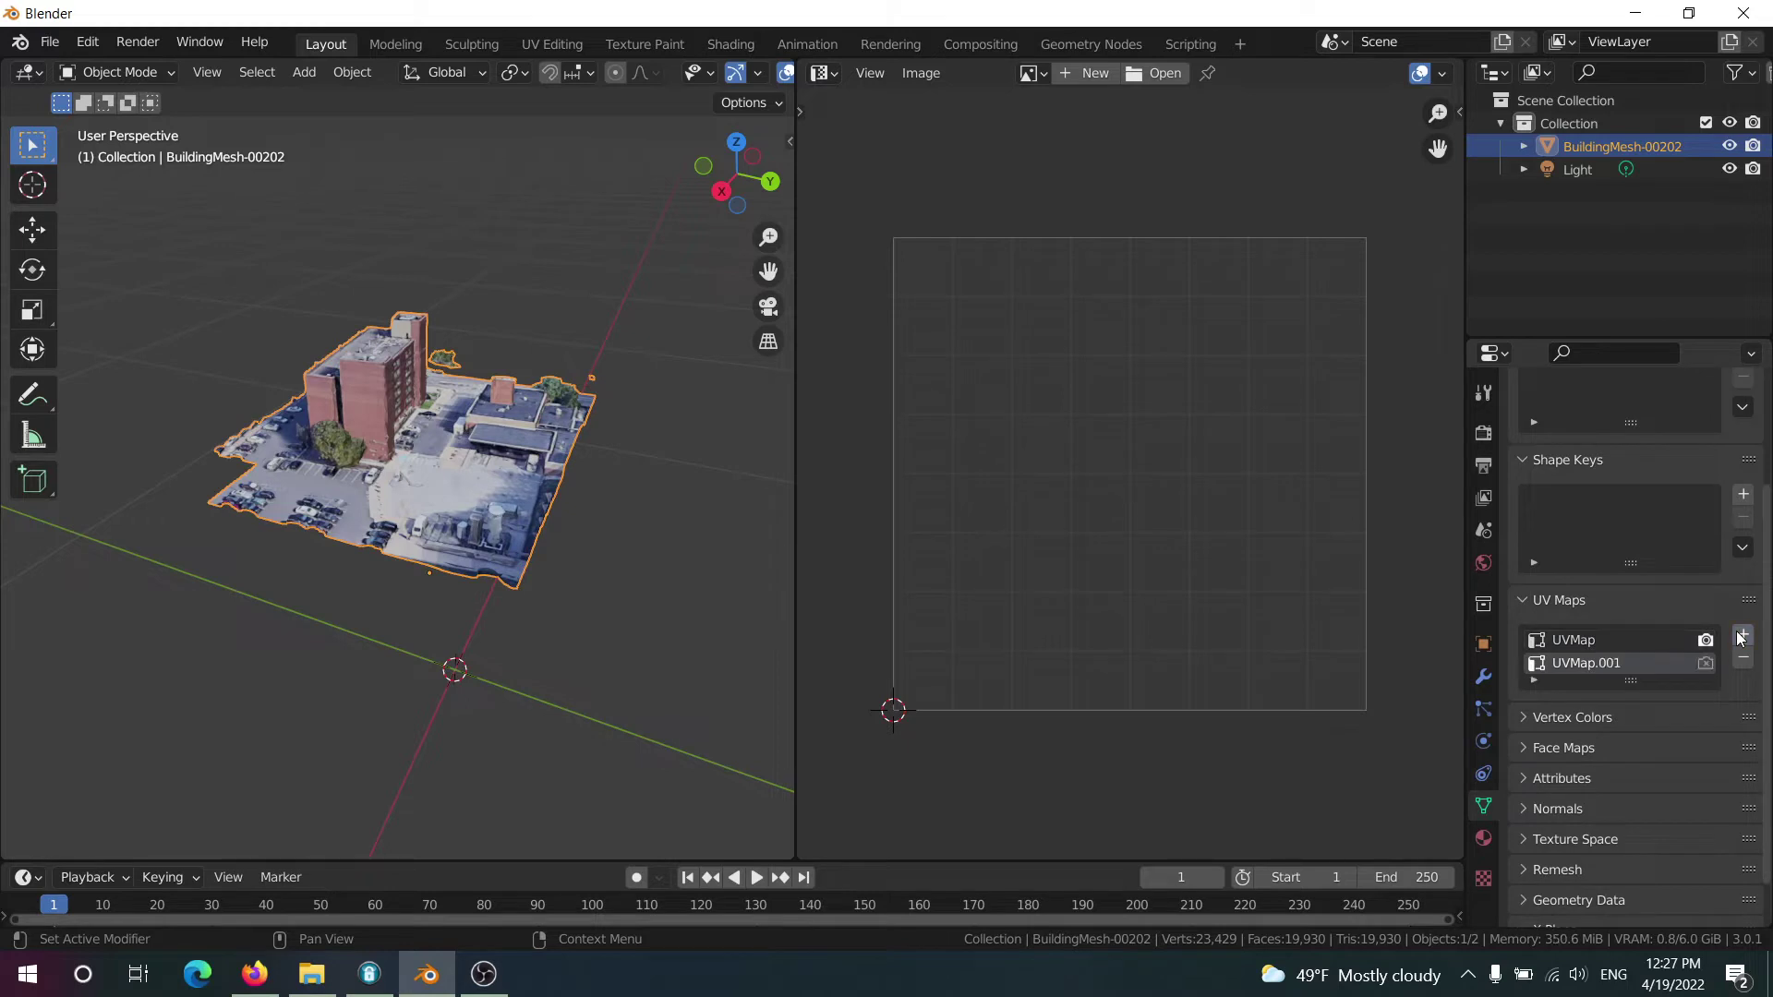
{"action": "double_click", "coordinate": [1595, 665]}
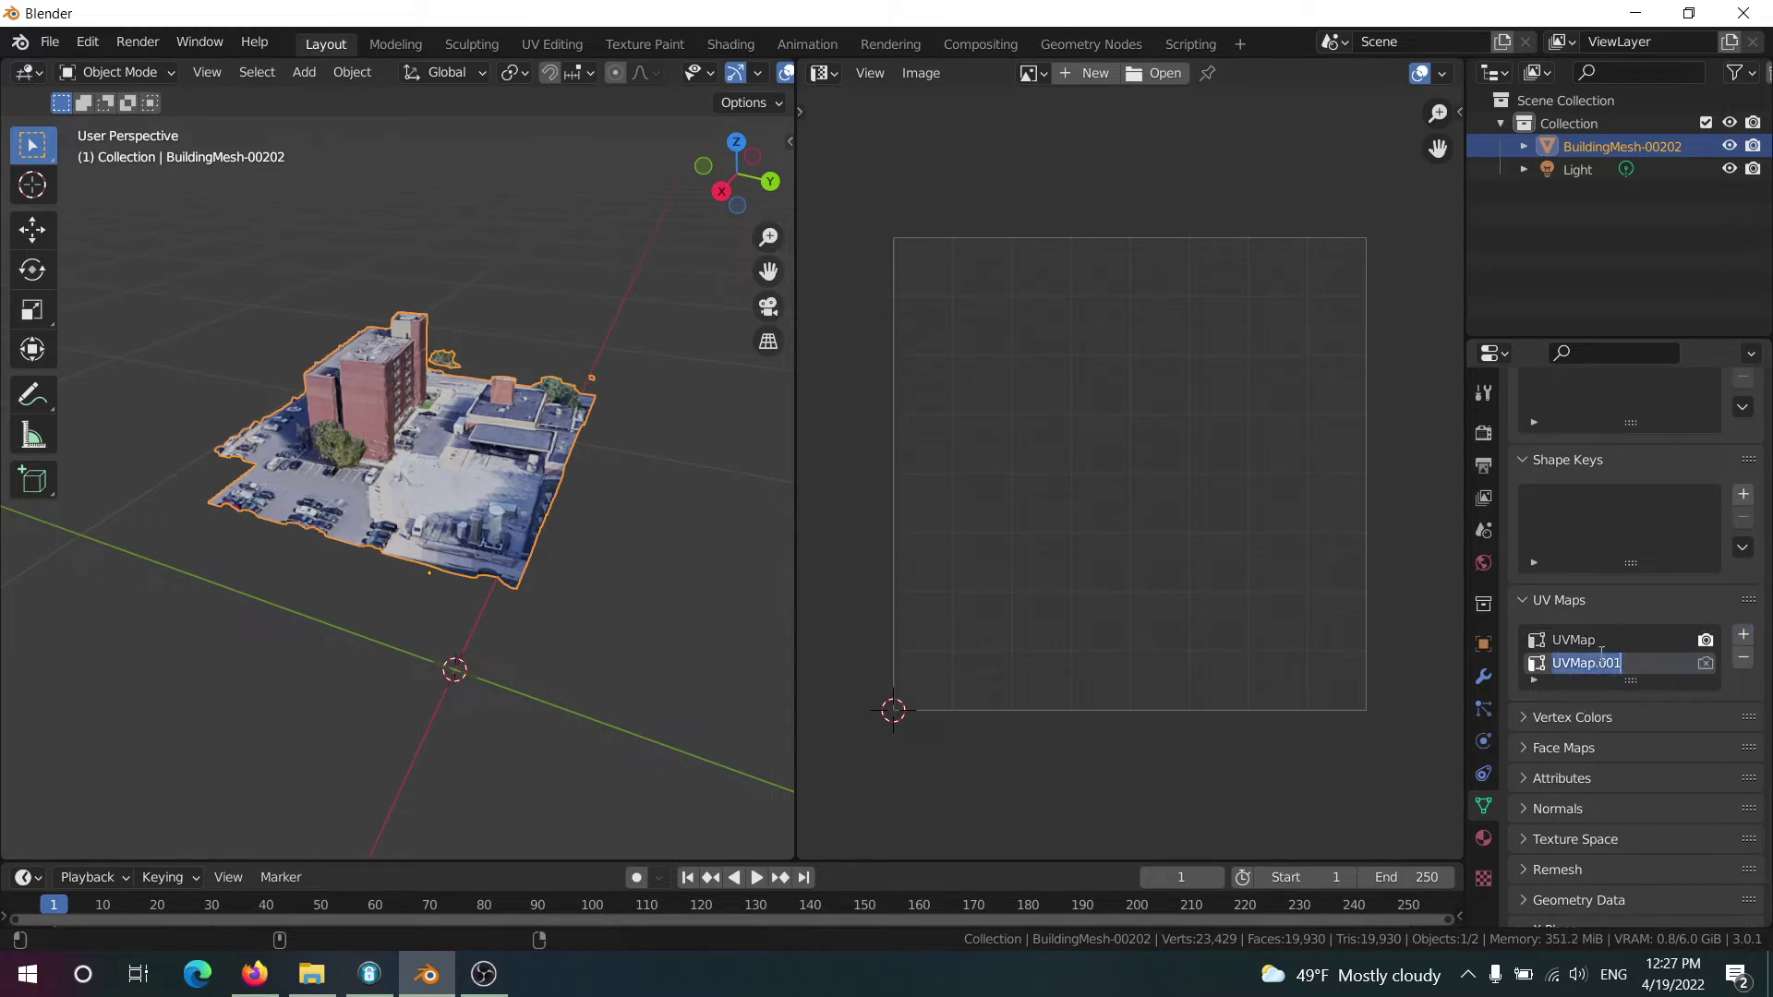
{"action": "type", "text": "UVCombiuned"}
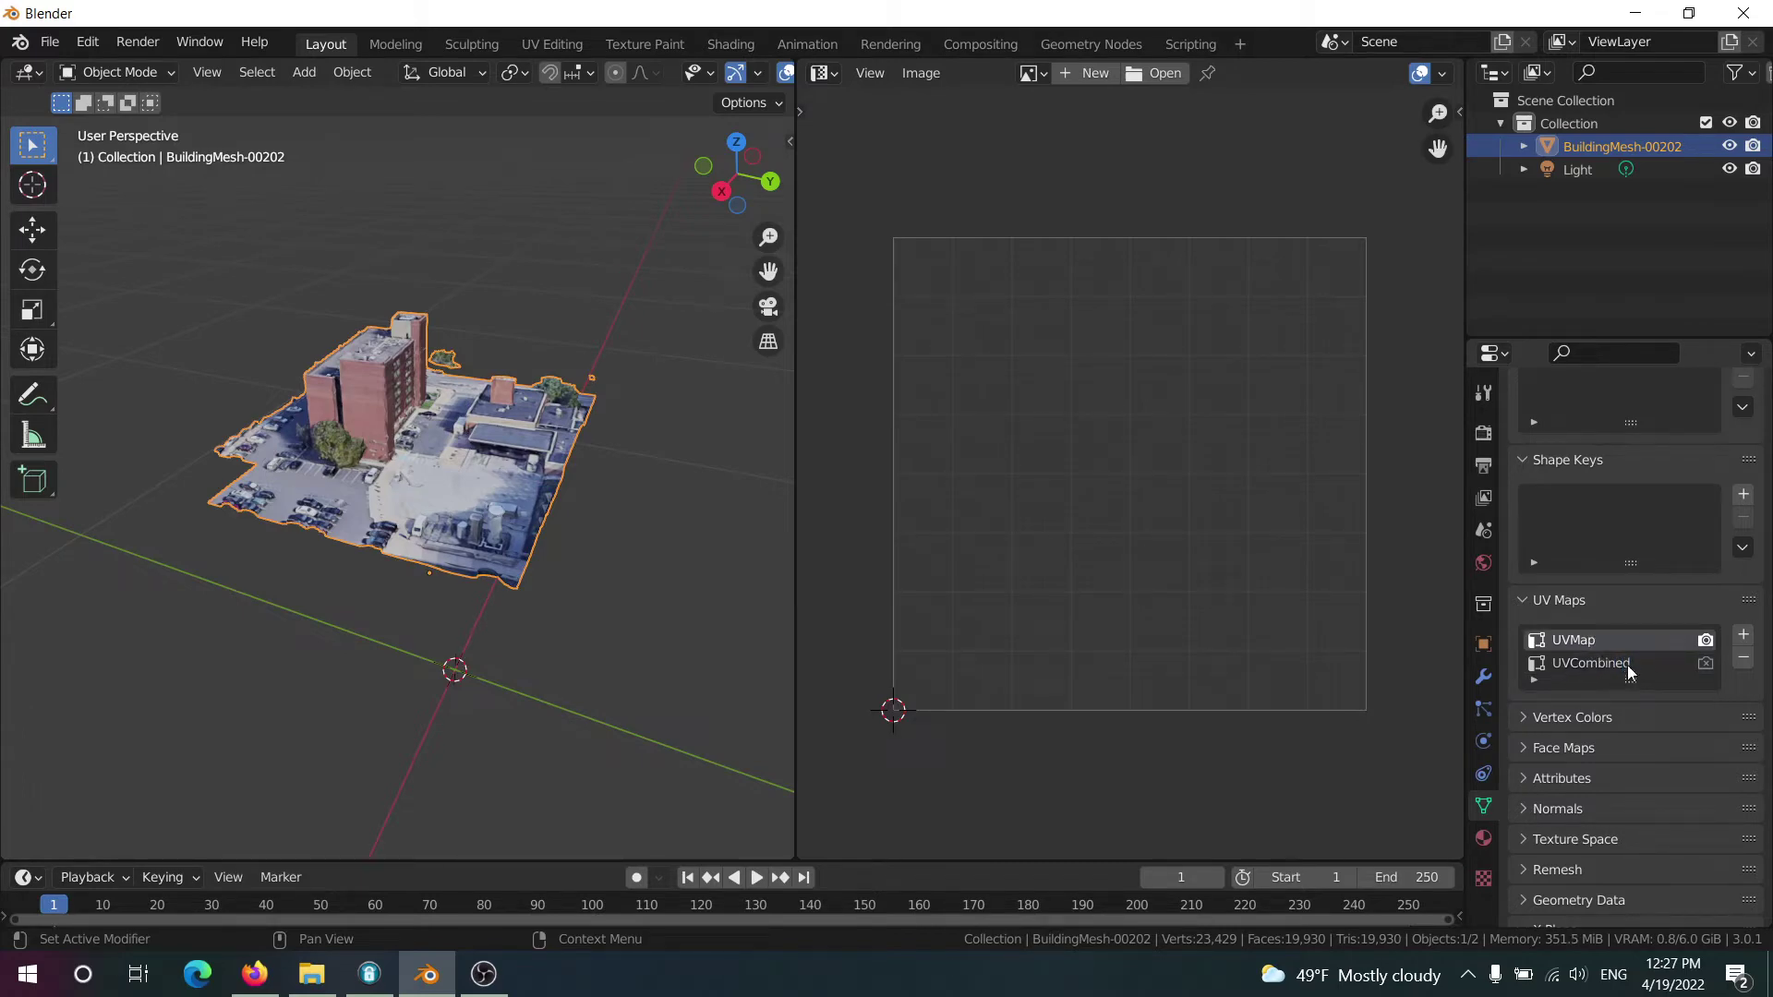
{"action": "left_click", "coordinate": [1690, 663]}
Unwrap the mesh into UVCombined with Smart UV Project in Edit Mode
{"action": "left_click", "coordinate": [1706, 663]}
{"action": "key", "text": "Tab"}
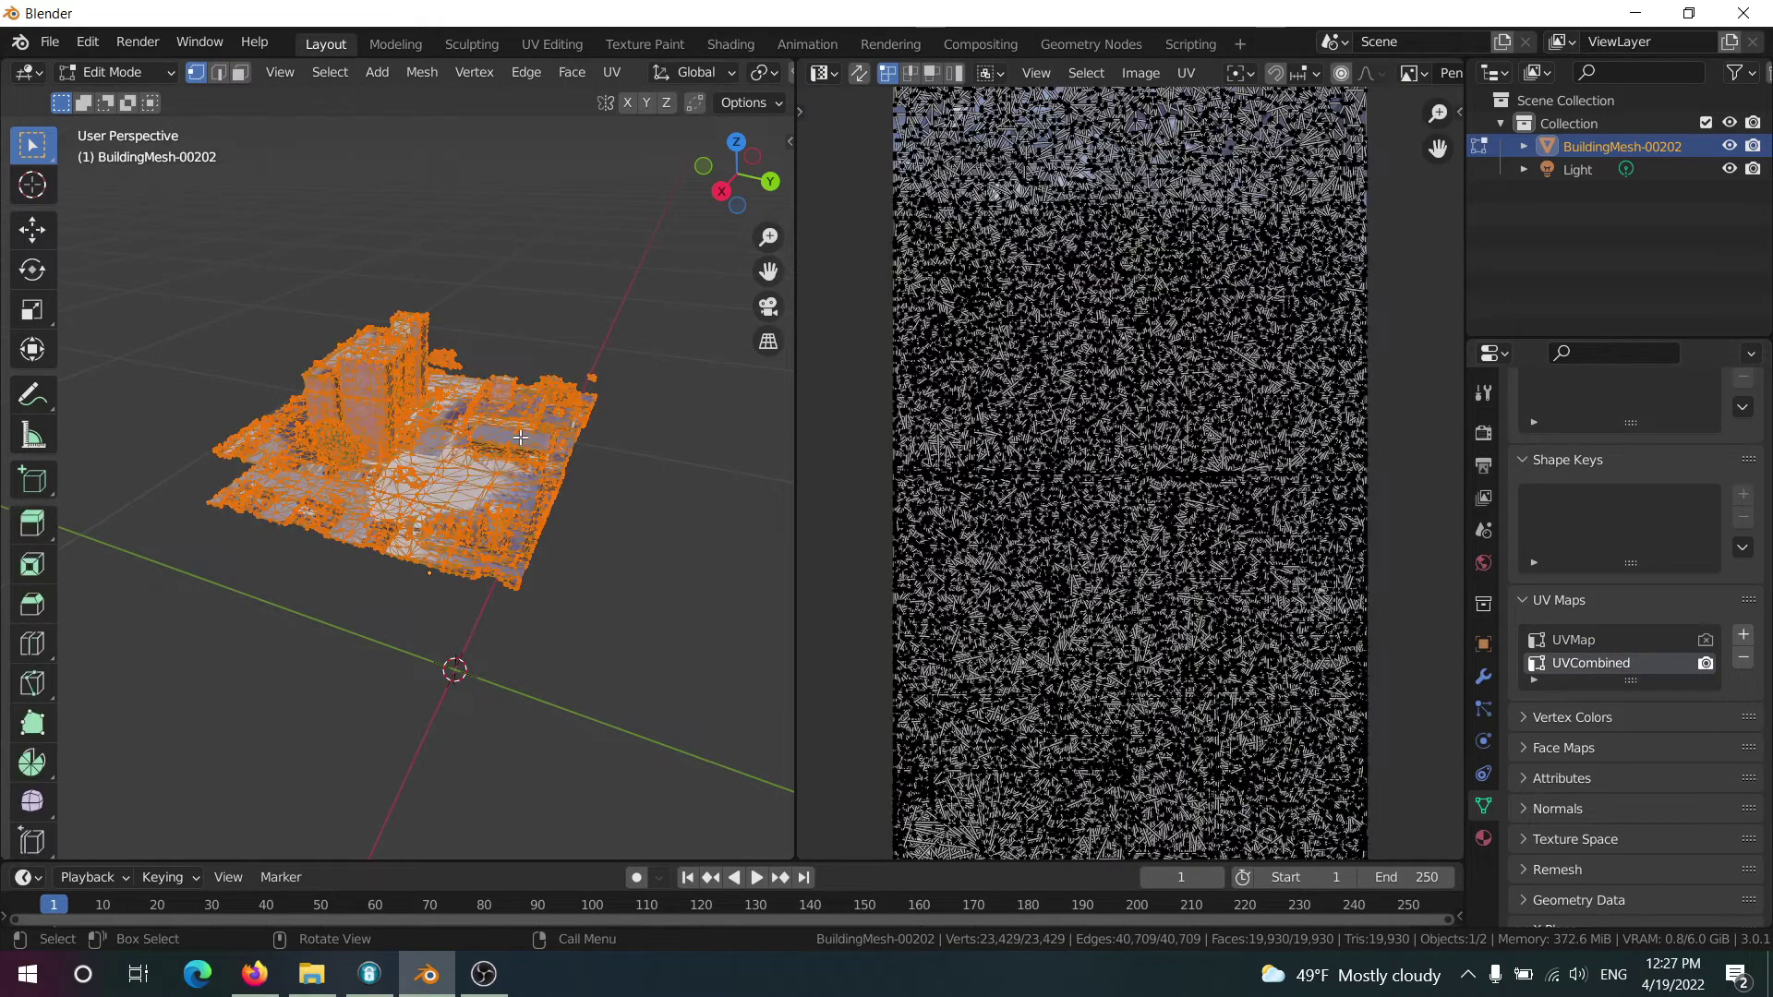
{"action": "scroll", "coordinate": [407, 444], "scroll_direction": "down", "scroll_amount": 2}
{"action": "scroll", "coordinate": [499, 424], "scroll_direction": "up", "scroll_amount": 3}
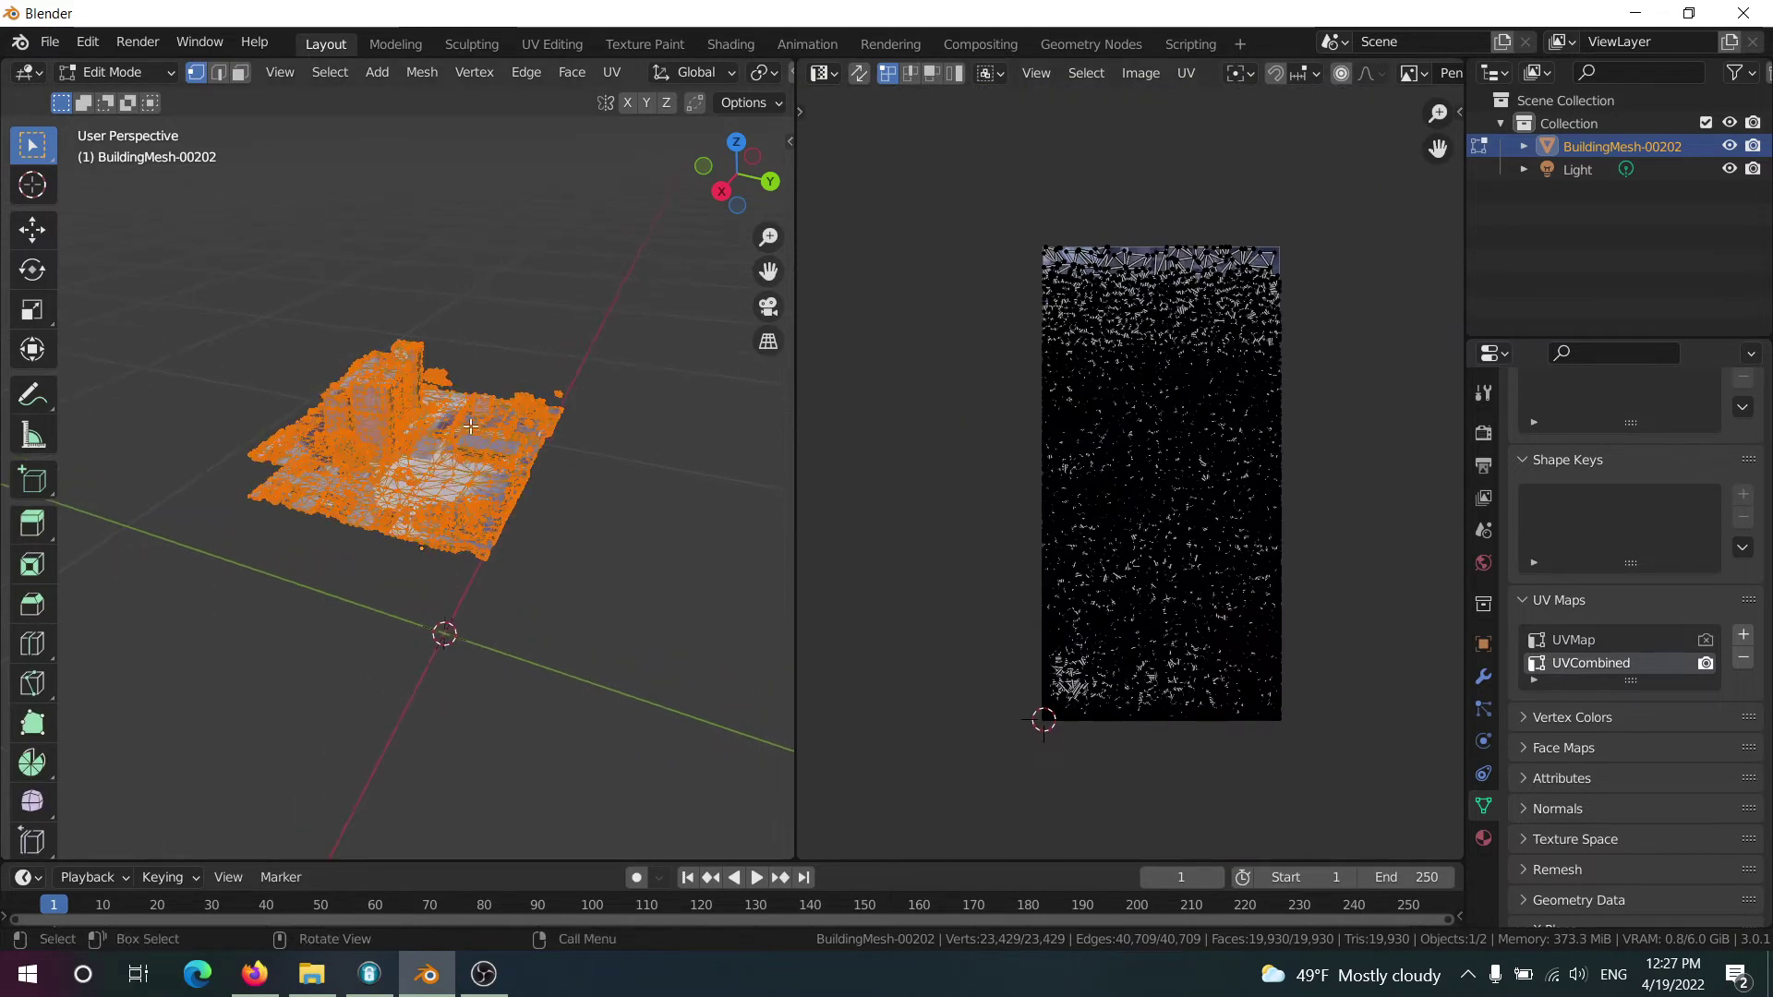
{"action": "key", "text": "u"}
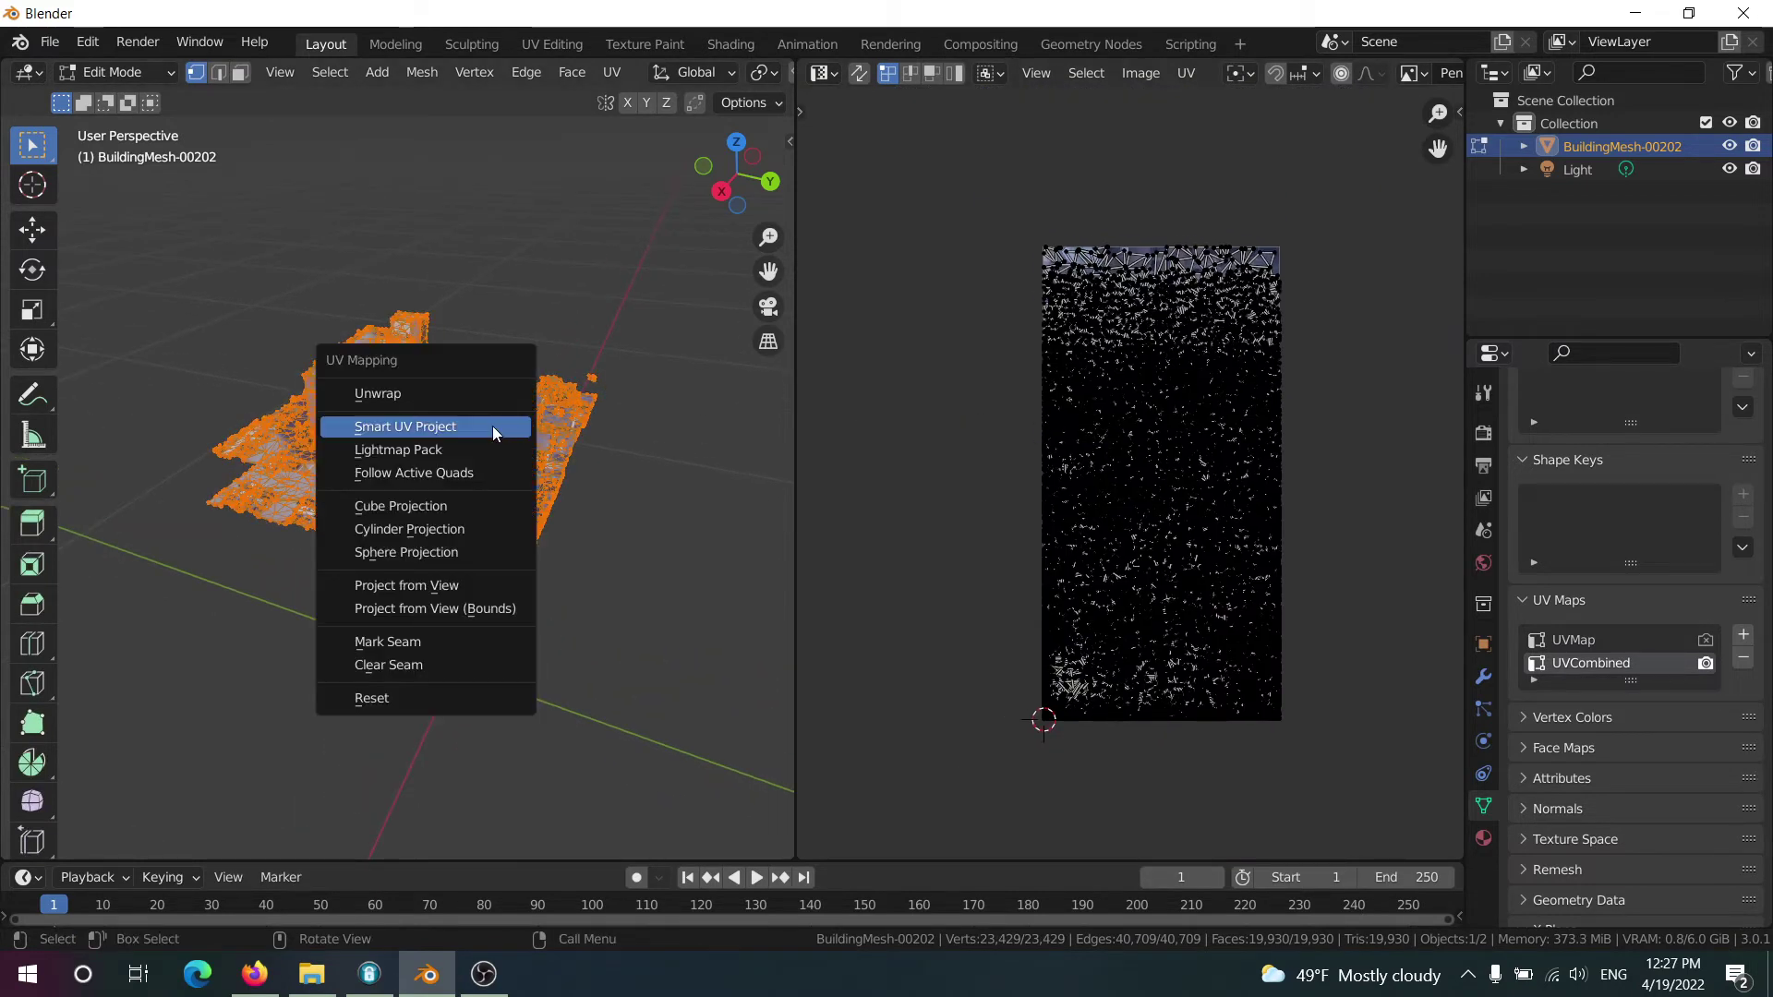
{"action": "left_click", "coordinate": [493, 430]}
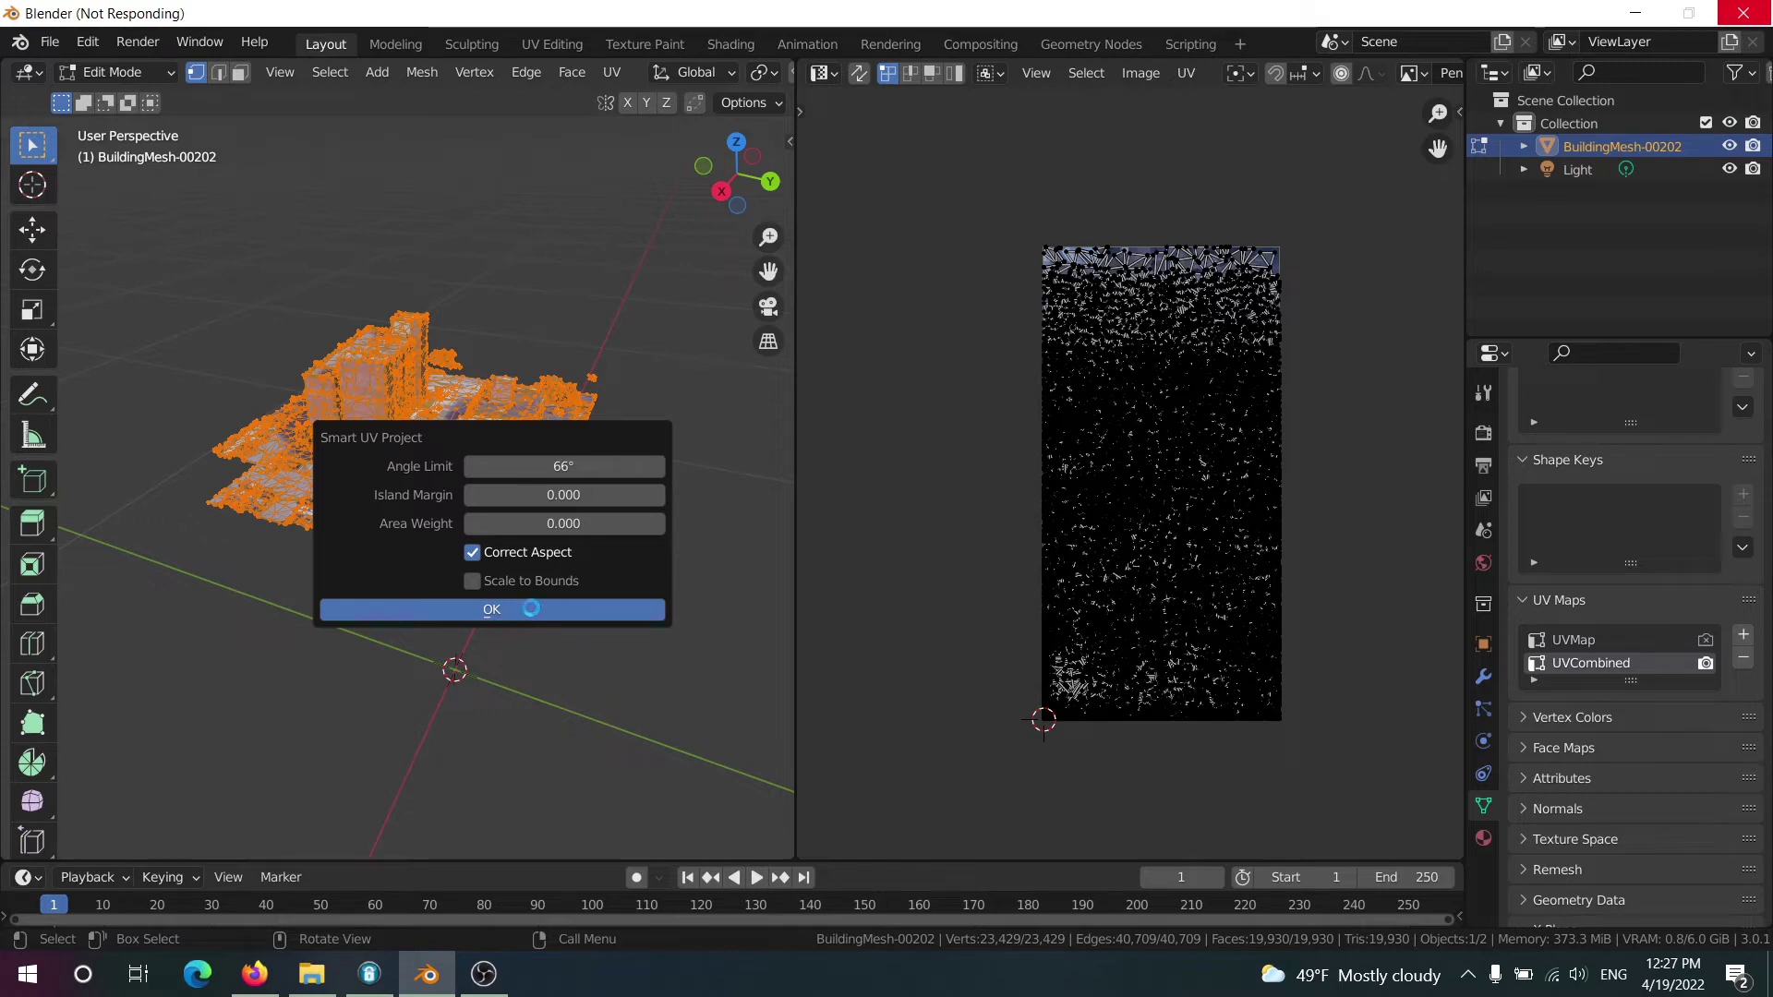
Return to Object Mode, set UVMap back as the render UV map, and enlarge the bottom area
{"action": "scroll", "coordinate": [1072, 612], "scroll_direction": "up", "scroll_amount": 2}
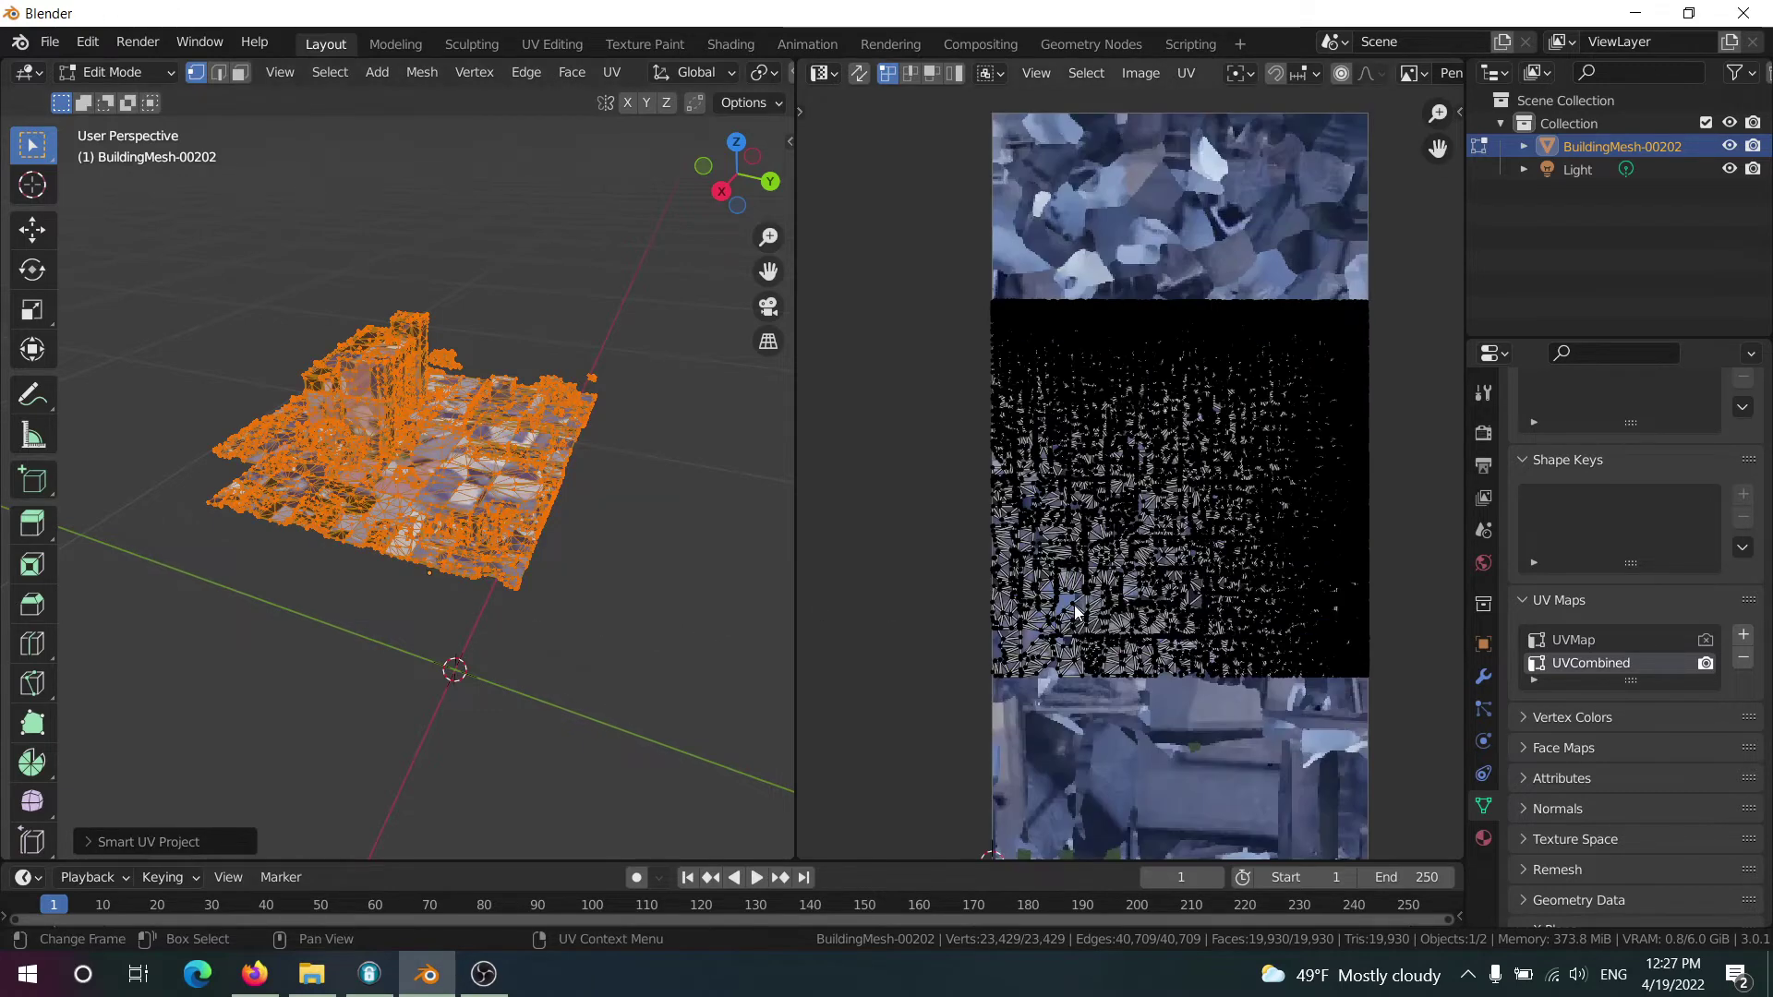
{"action": "key", "text": "Tab"}
{"action": "key", "text": "Tab"}
{"action": "middle_click_drag", "start_coordinate": [647, 554], "coordinate": [702, 545]}
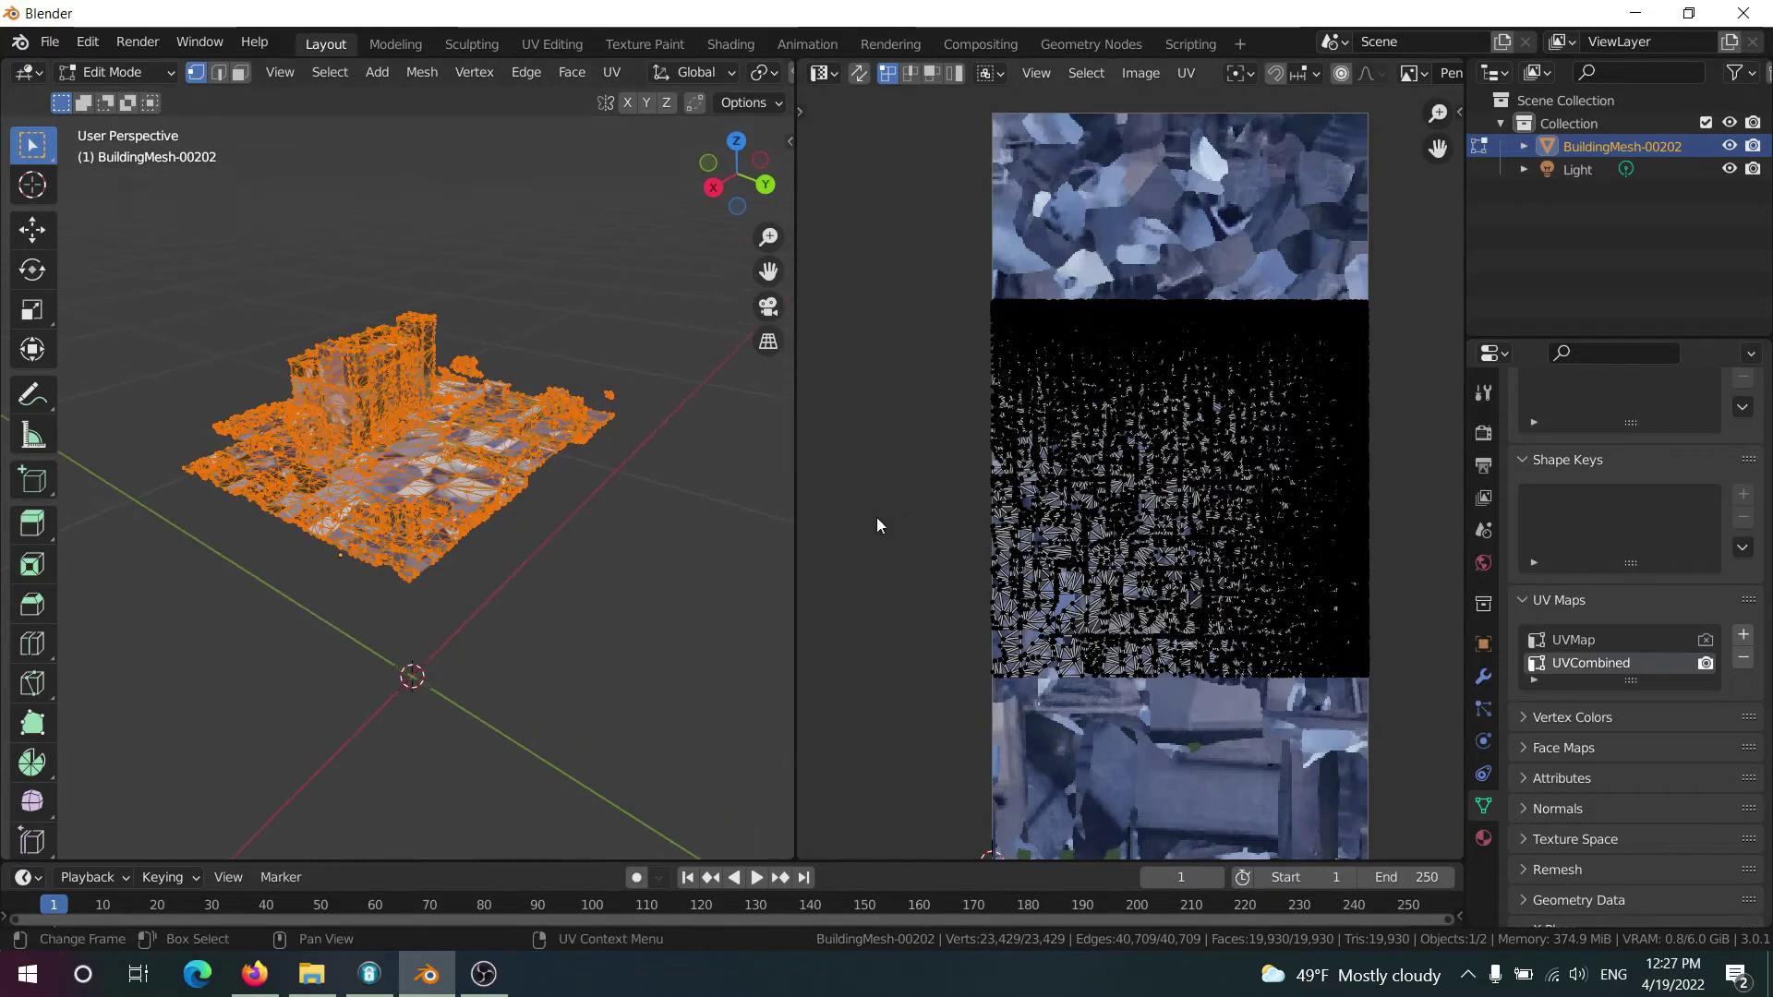
{"action": "middle_click_drag", "start_coordinate": [520, 403], "coordinate": [554, 406]}
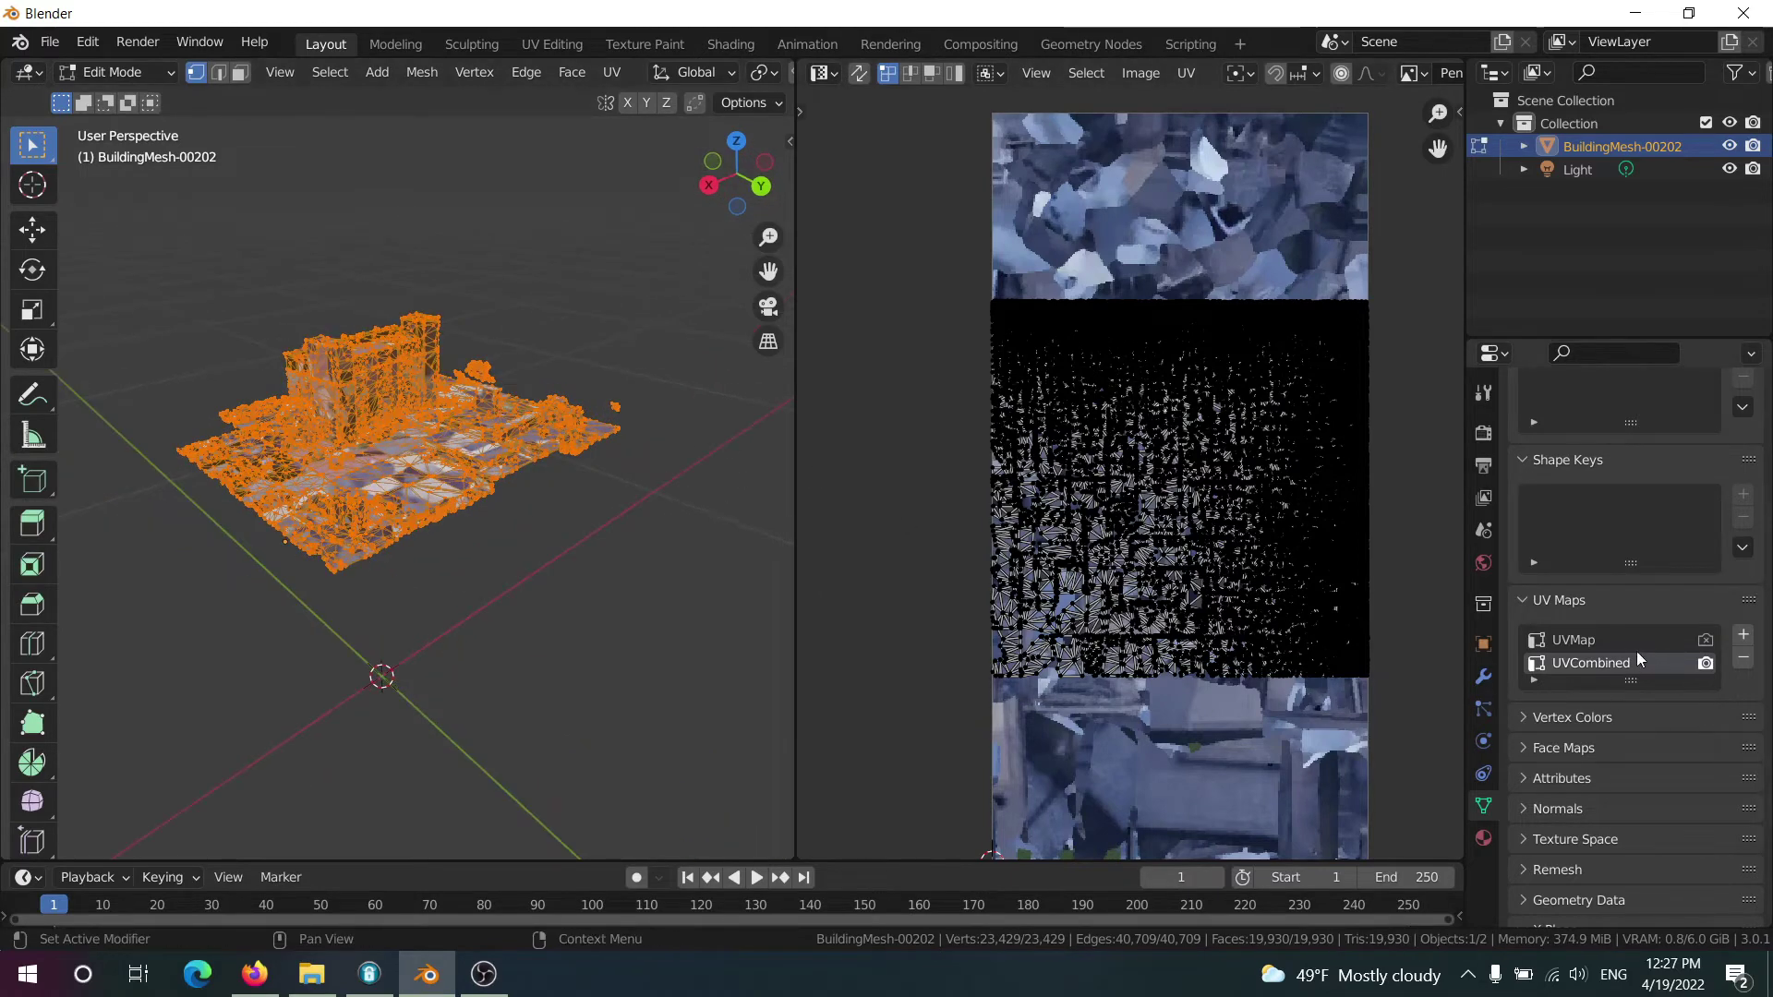
{"action": "left_click", "coordinate": [1705, 639]}
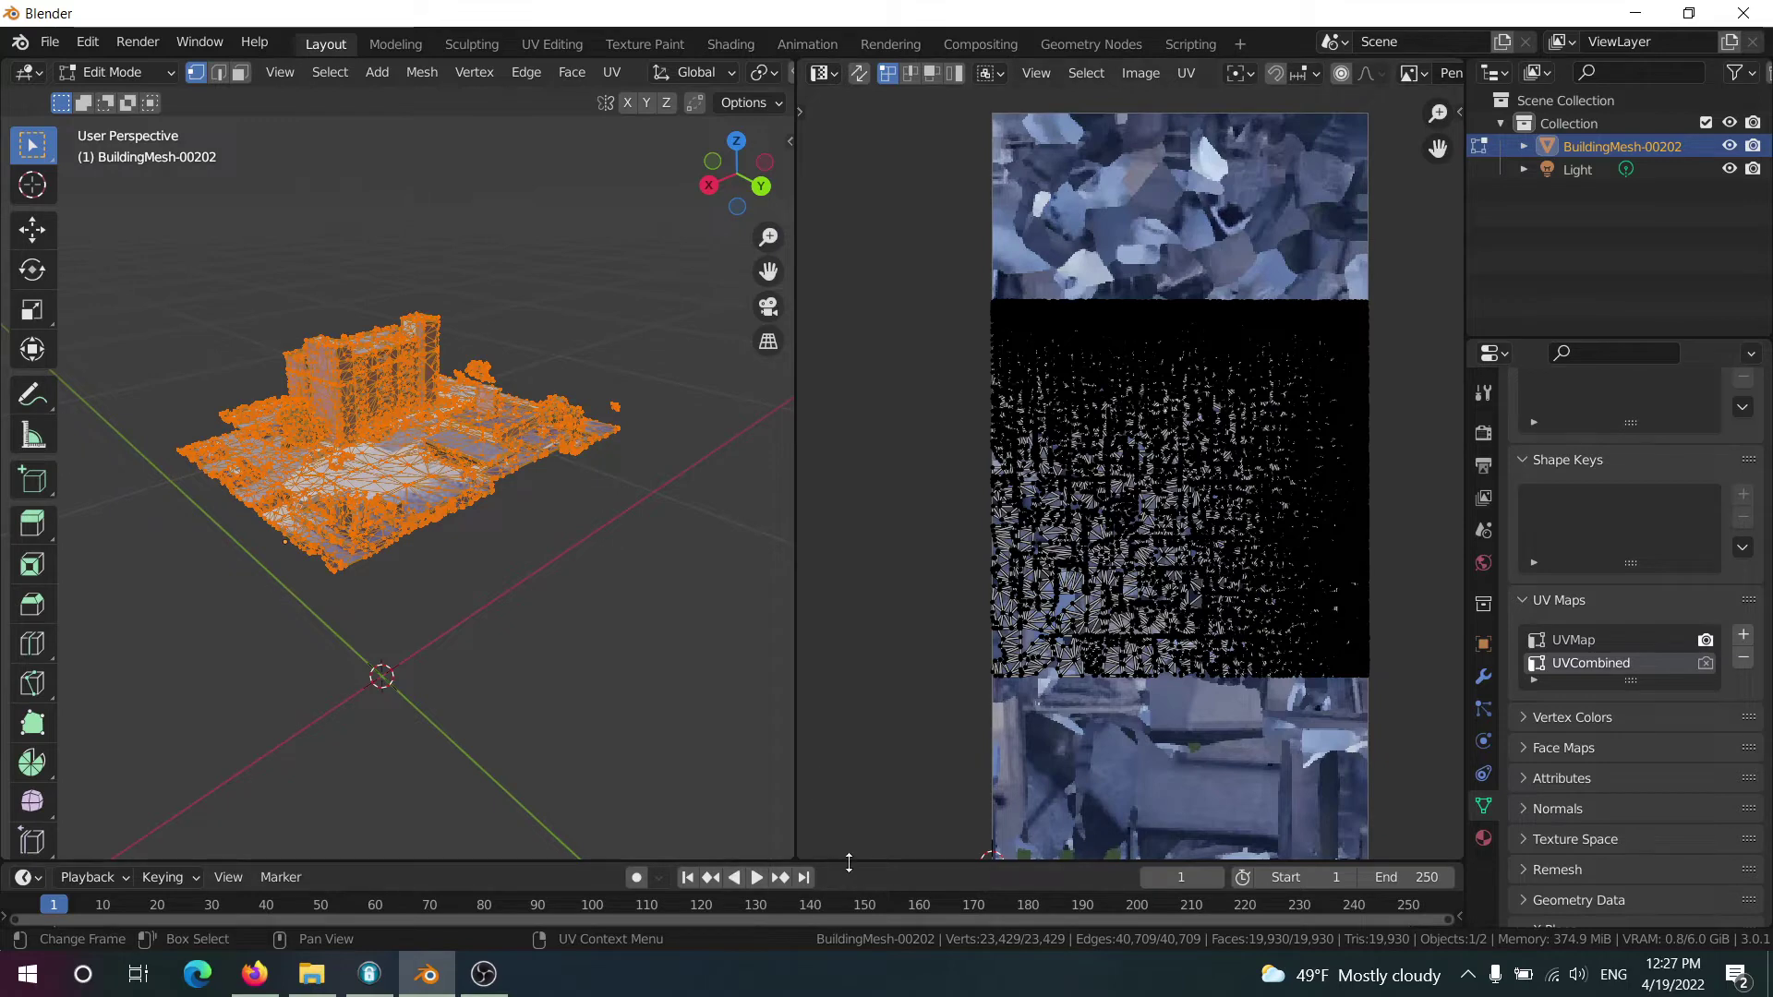
{"action": "left_click_drag", "start_coordinate": [846, 863], "coordinate": [74, 616]}
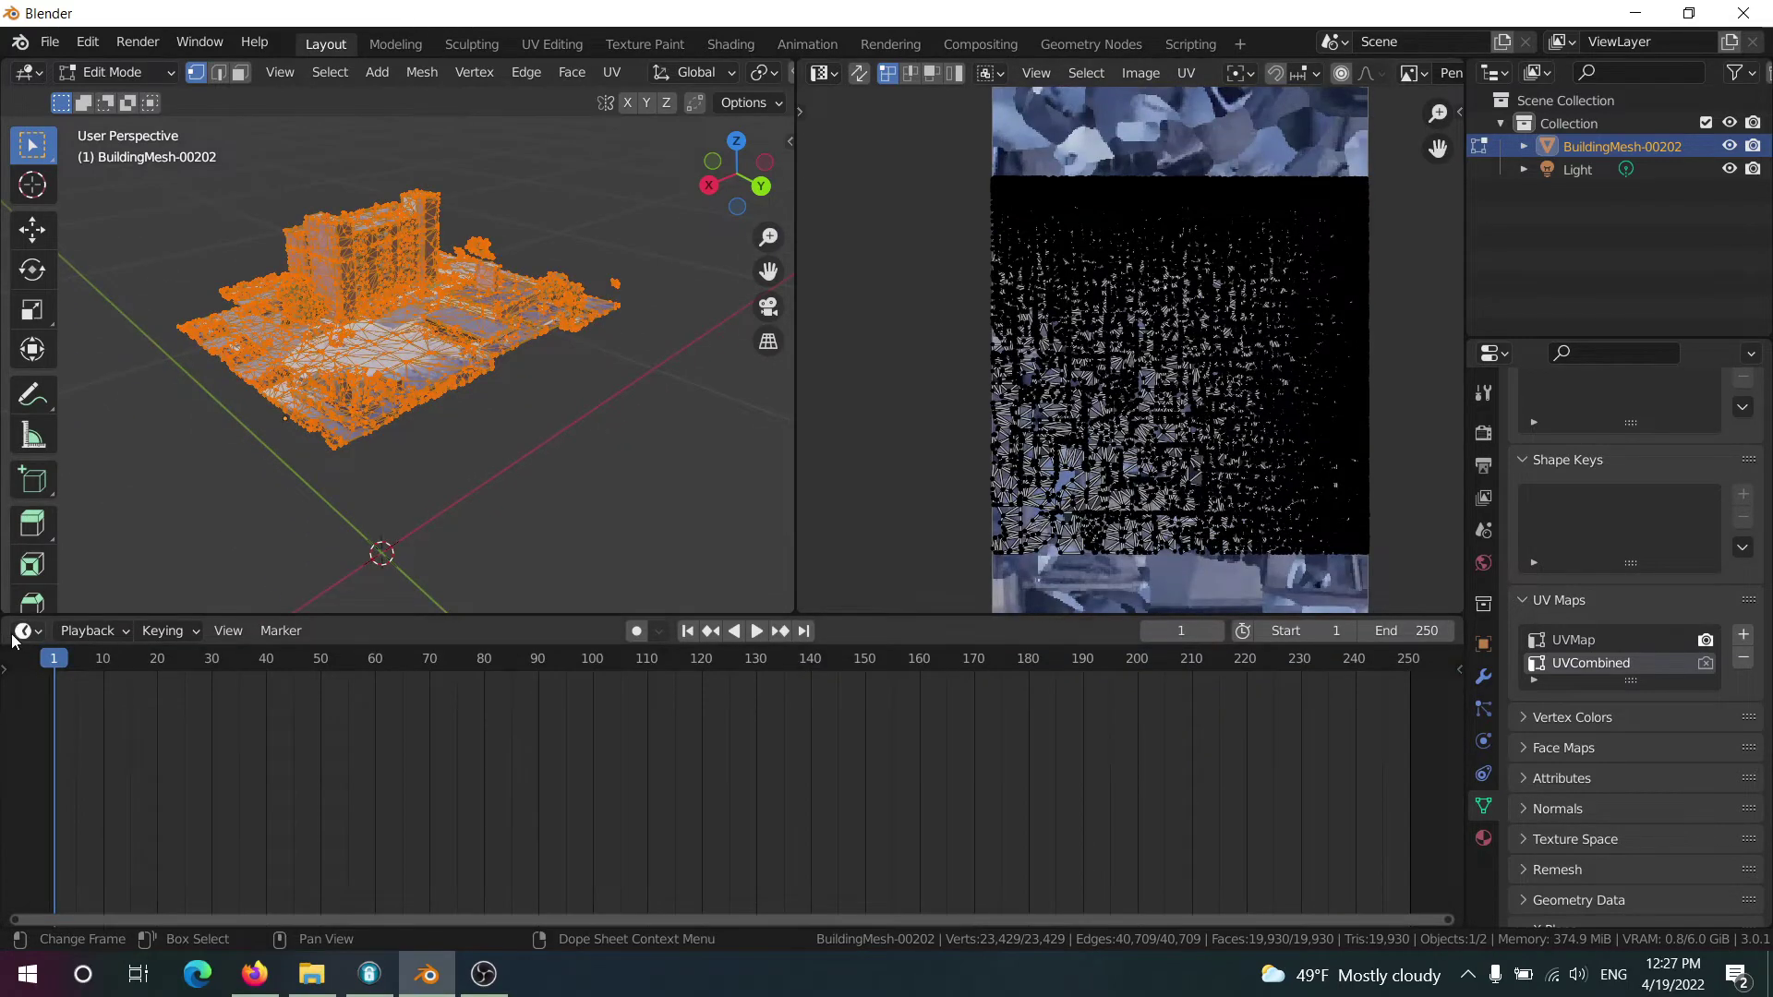
Turn the bottom area into a Shader Editor and show the Principled Baker settings
{"action": "left_click", "coordinate": [23, 631]}
{"action": "left_click", "coordinate": [89, 841]}
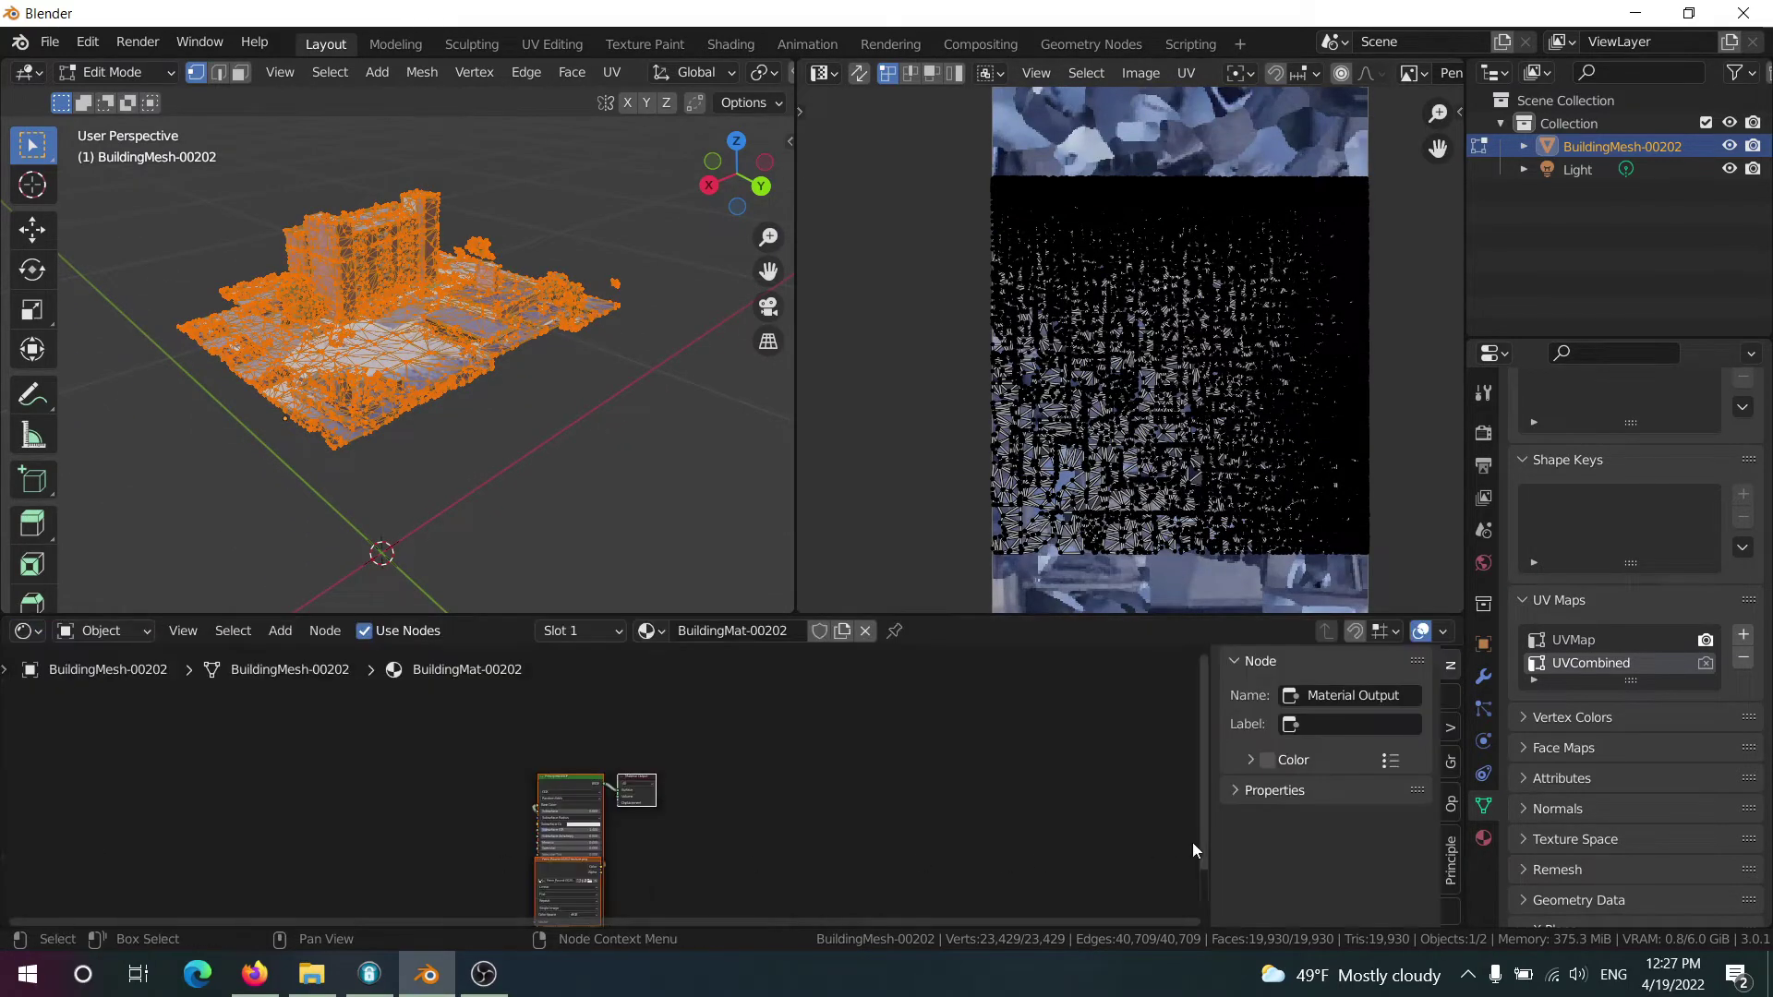
{"action": "left_click", "coordinate": [1454, 860]}
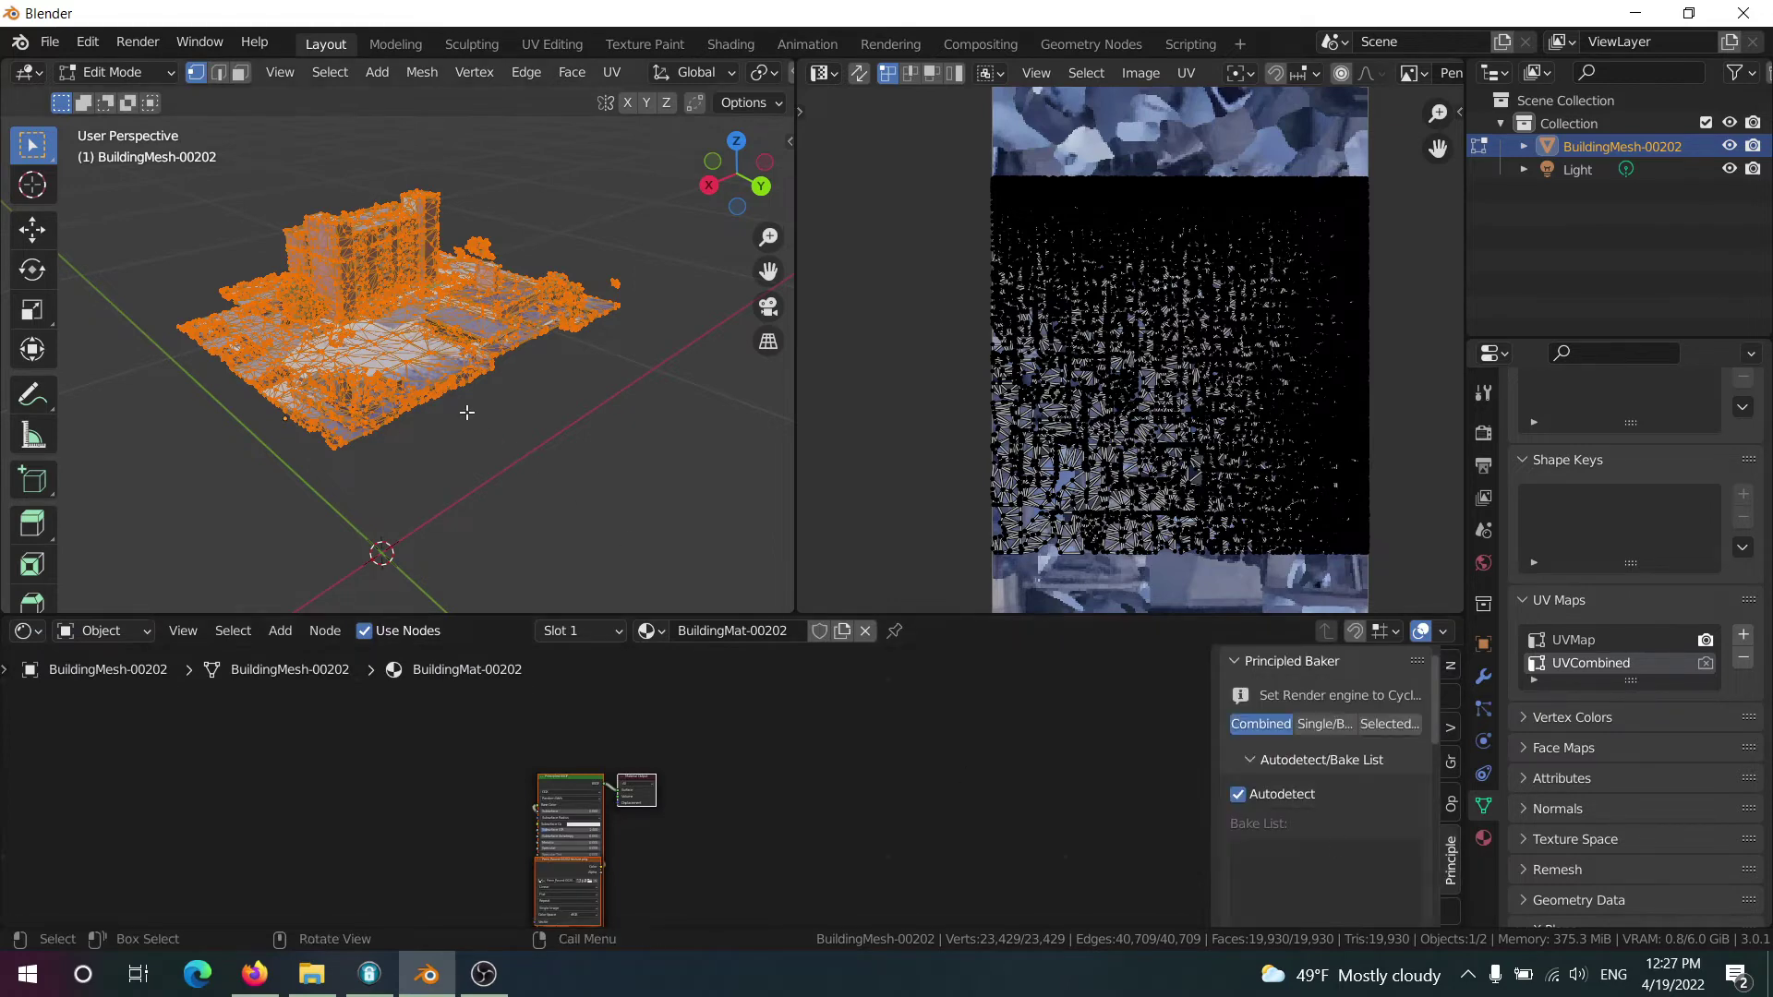
{"action": "scroll", "coordinate": [471, 407], "scroll_direction": "up", "scroll_amount": 5}
{"action": "middle_click_drag", "start_coordinate": [506, 430], "coordinate": [523, 442]}
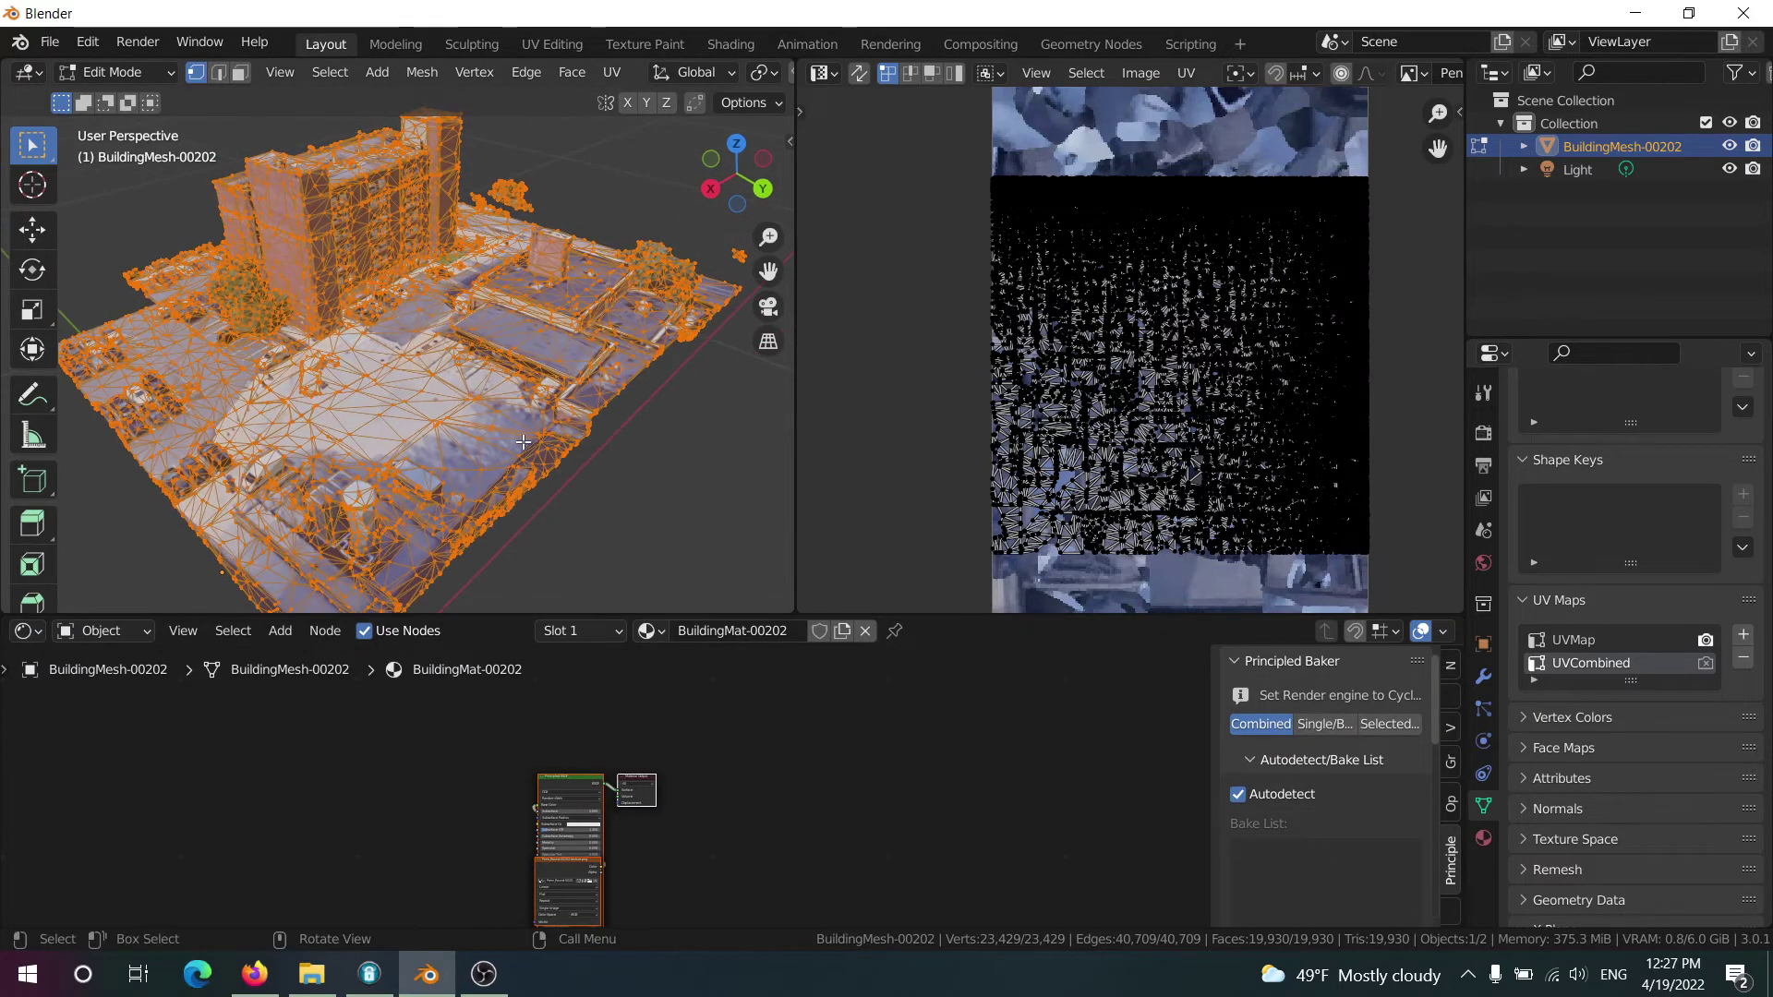
Set Principled Baker to Single bakes, untick Autodetect, detect maps, and choose 2048 resolution
{"action": "left_click", "coordinate": [1321, 724]}
{"action": "scroll", "coordinate": [399, 440], "scroll_direction": "up", "scroll_amount": 2}
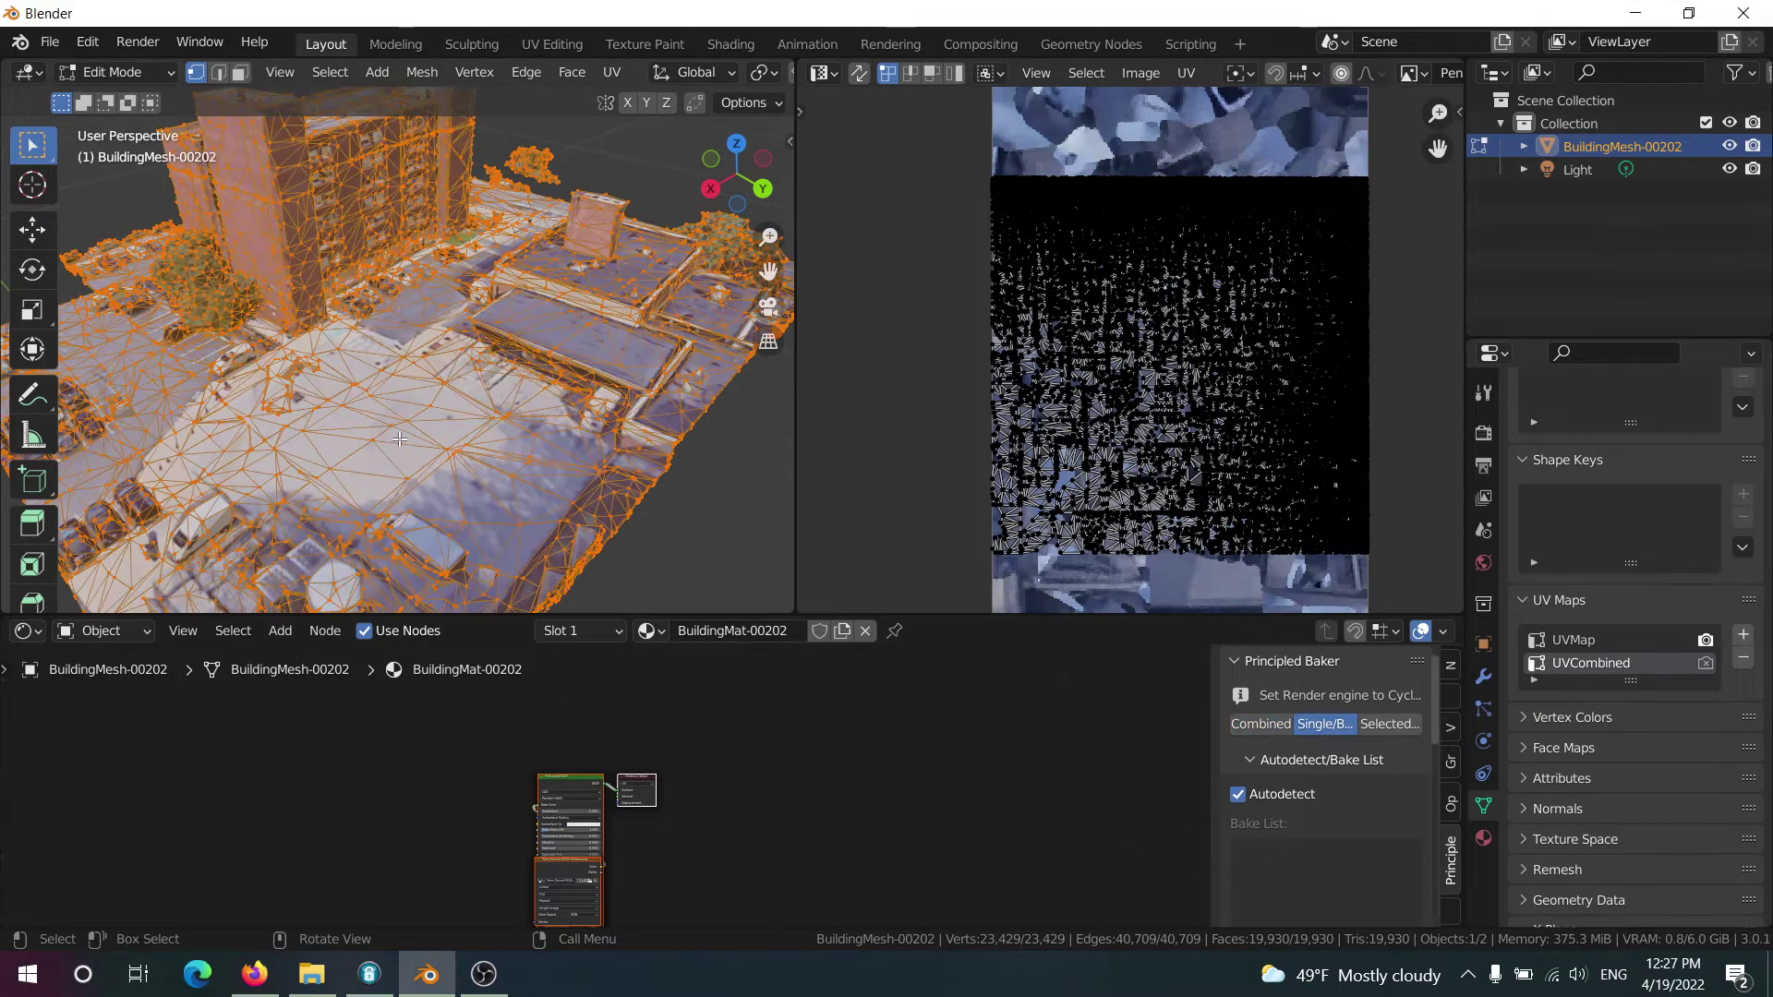
{"action": "left_click", "coordinate": [1238, 795]}
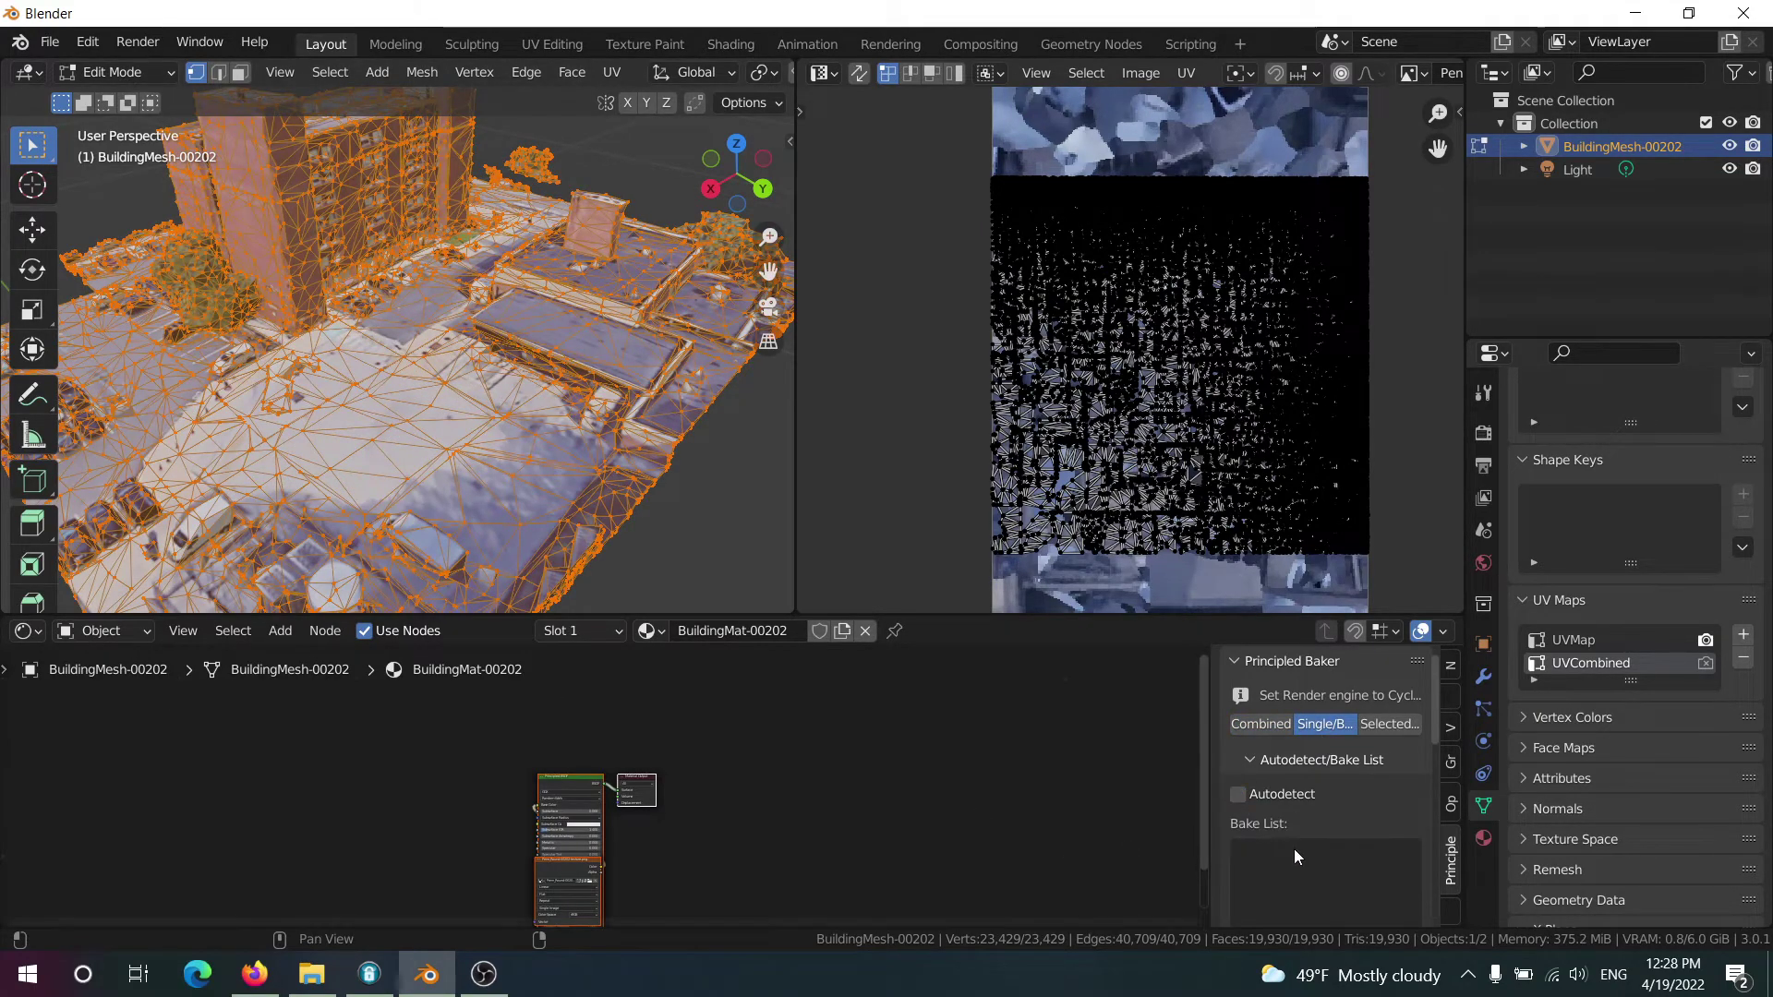
{"action": "scroll", "coordinate": [1311, 833], "scroll_direction": "down", "scroll_amount": 2}
{"action": "left_click", "coordinate": [1270, 915]}
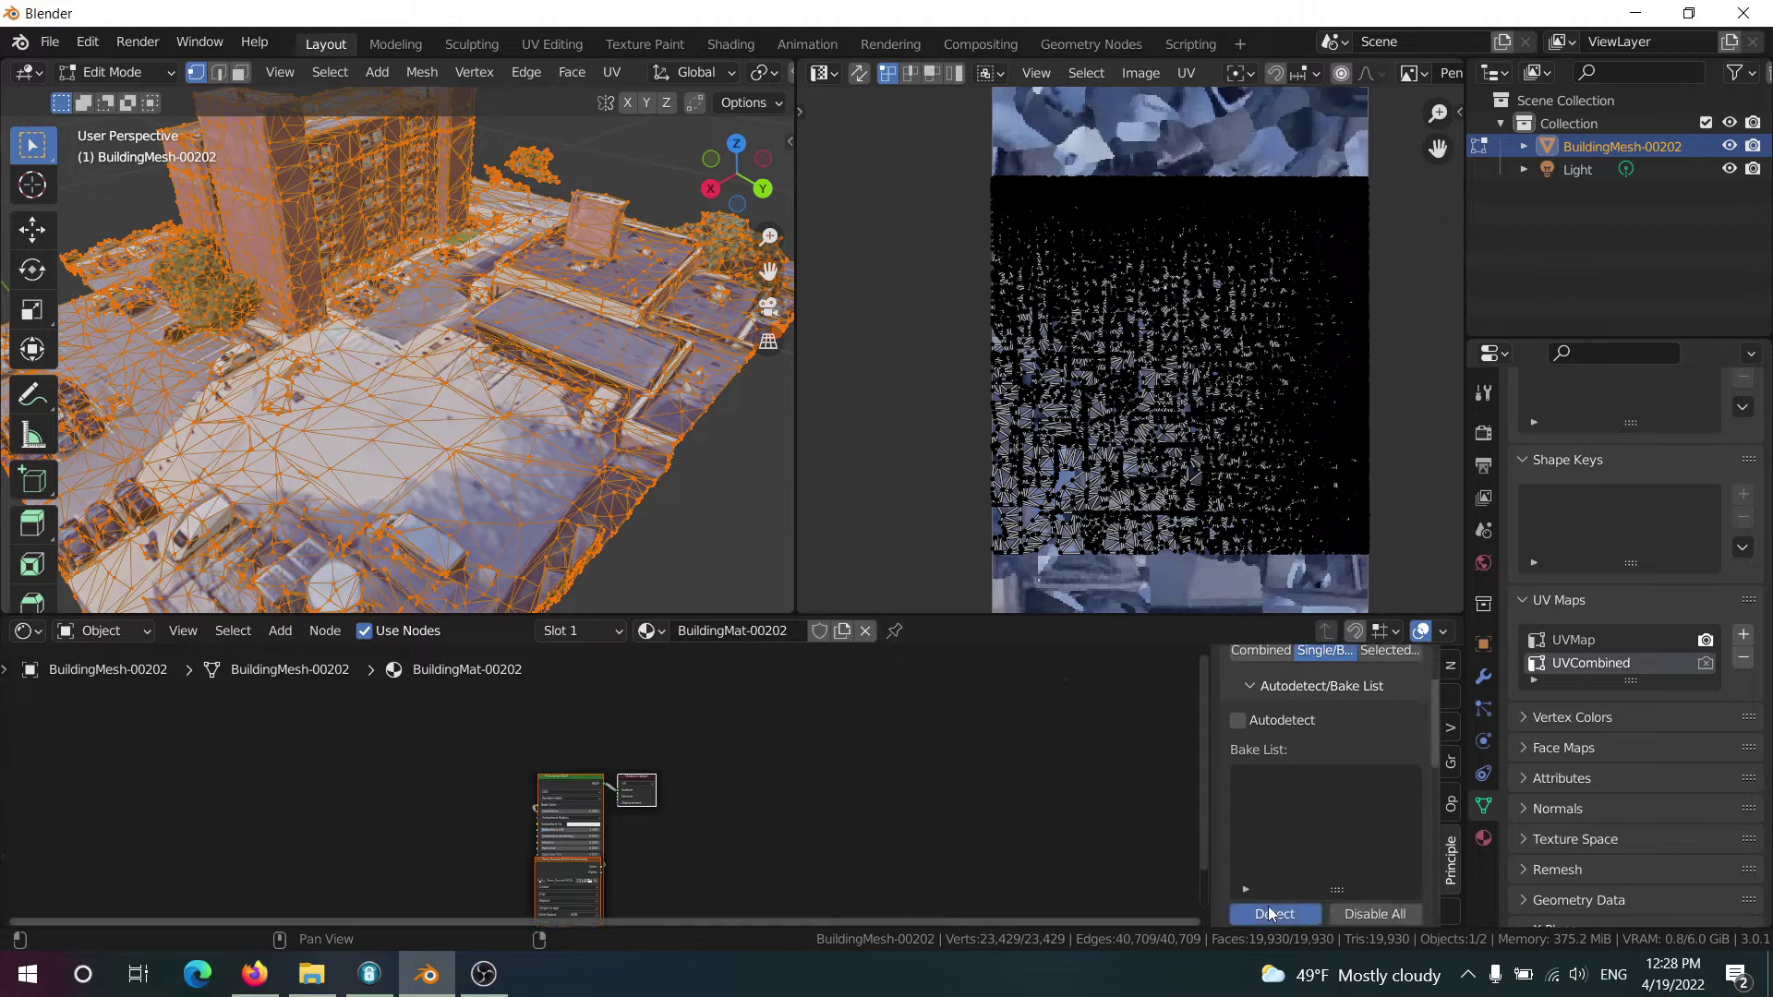
{"action": "scroll", "coordinate": [617, 431], "scroll_direction": "up", "scroll_amount": 2}
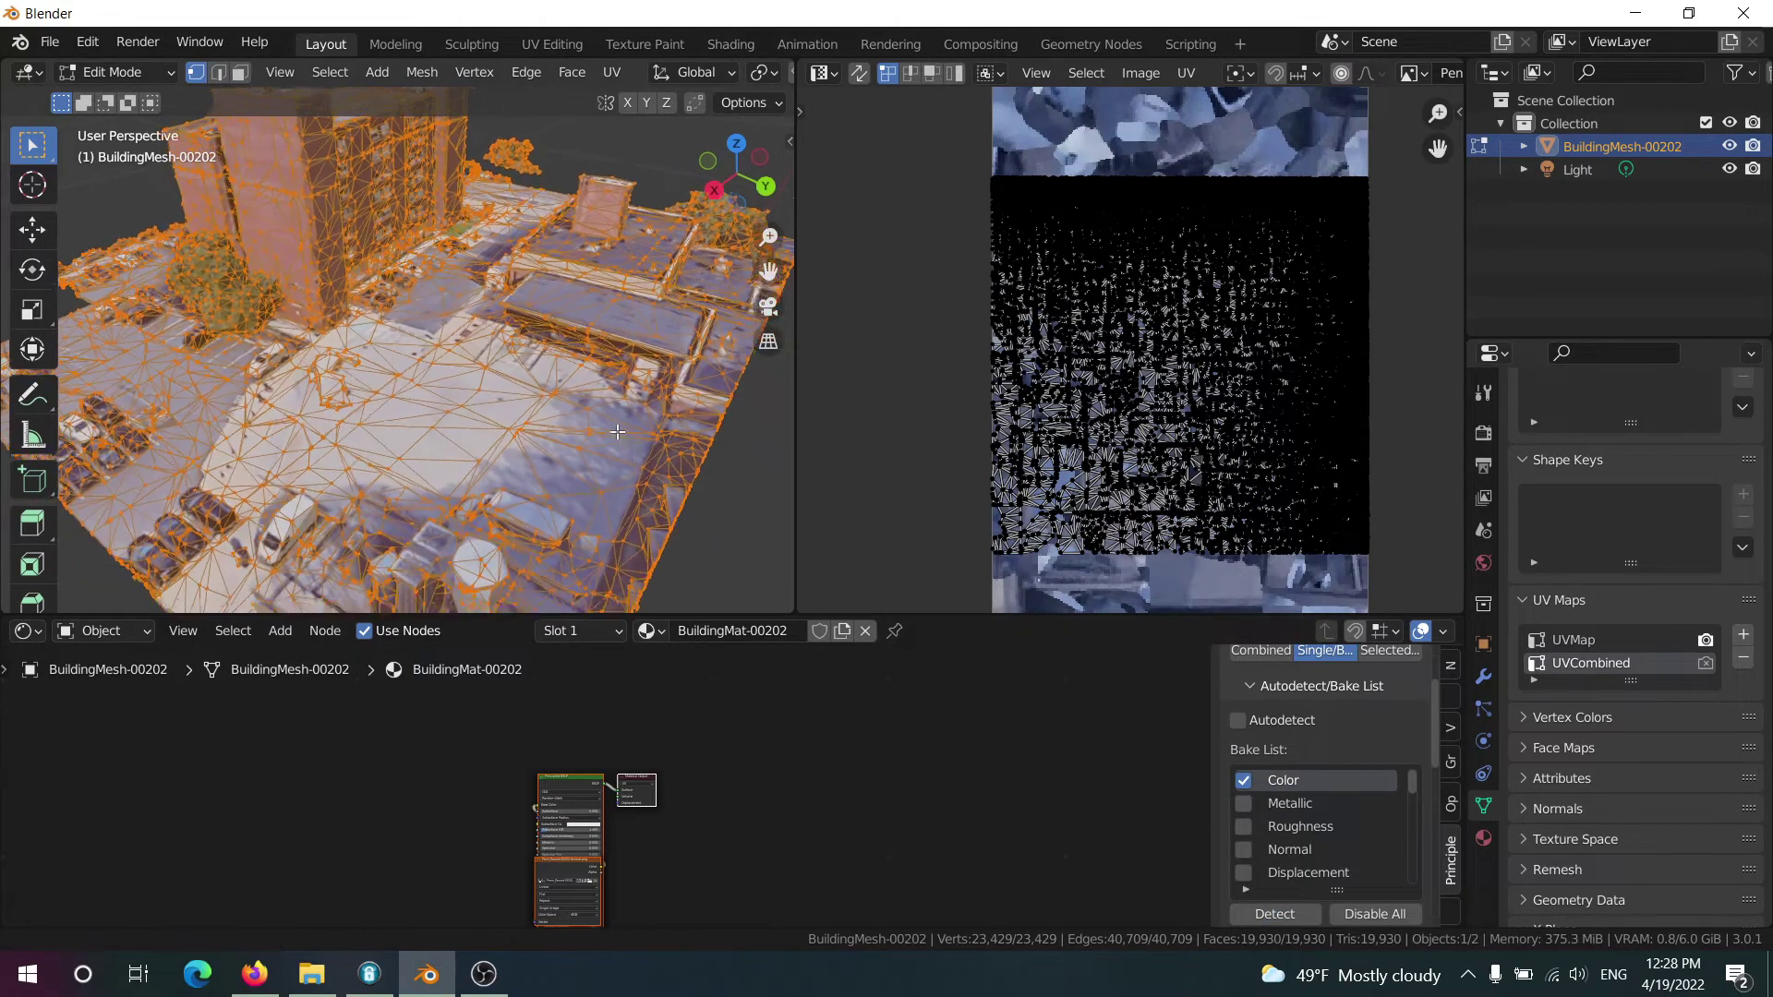
{"action": "scroll", "coordinate": [616, 431], "scroll_direction": "up", "scroll_amount": 1}
{"action": "scroll", "coordinate": [1382, 854], "scroll_direction": "down", "scroll_amount": 6}
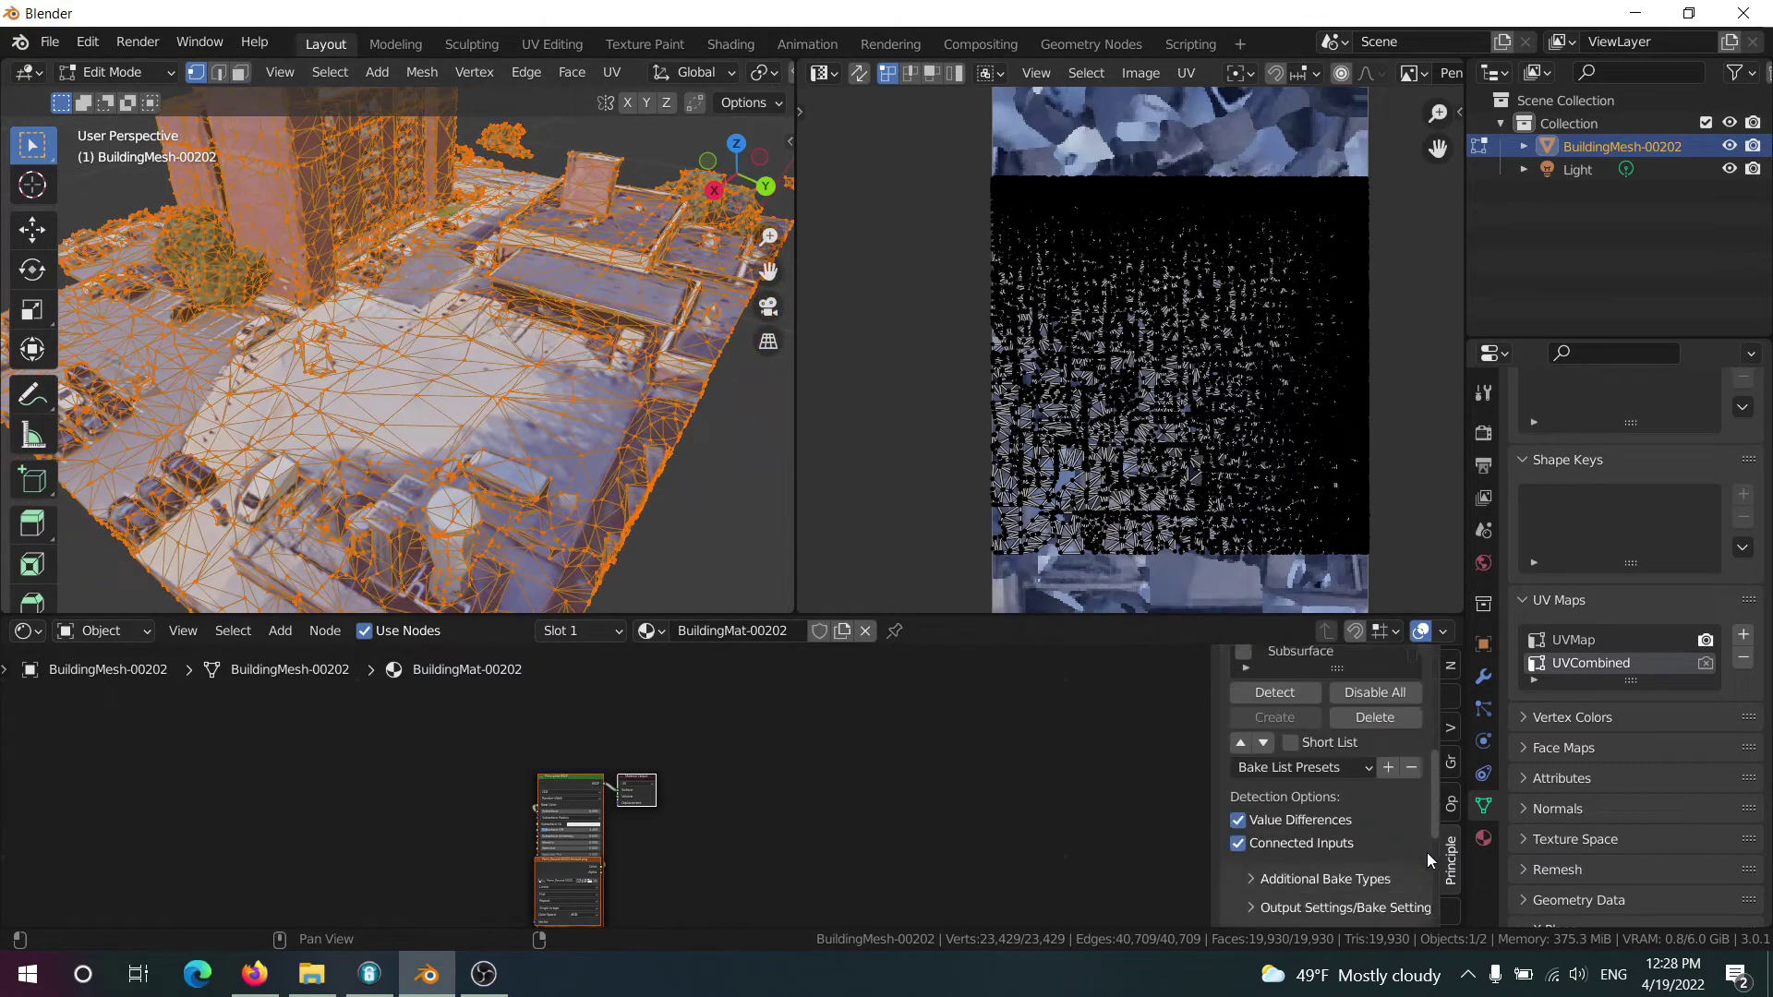
{"action": "scroll", "coordinate": [1427, 851], "scroll_direction": "down", "scroll_amount": 4}
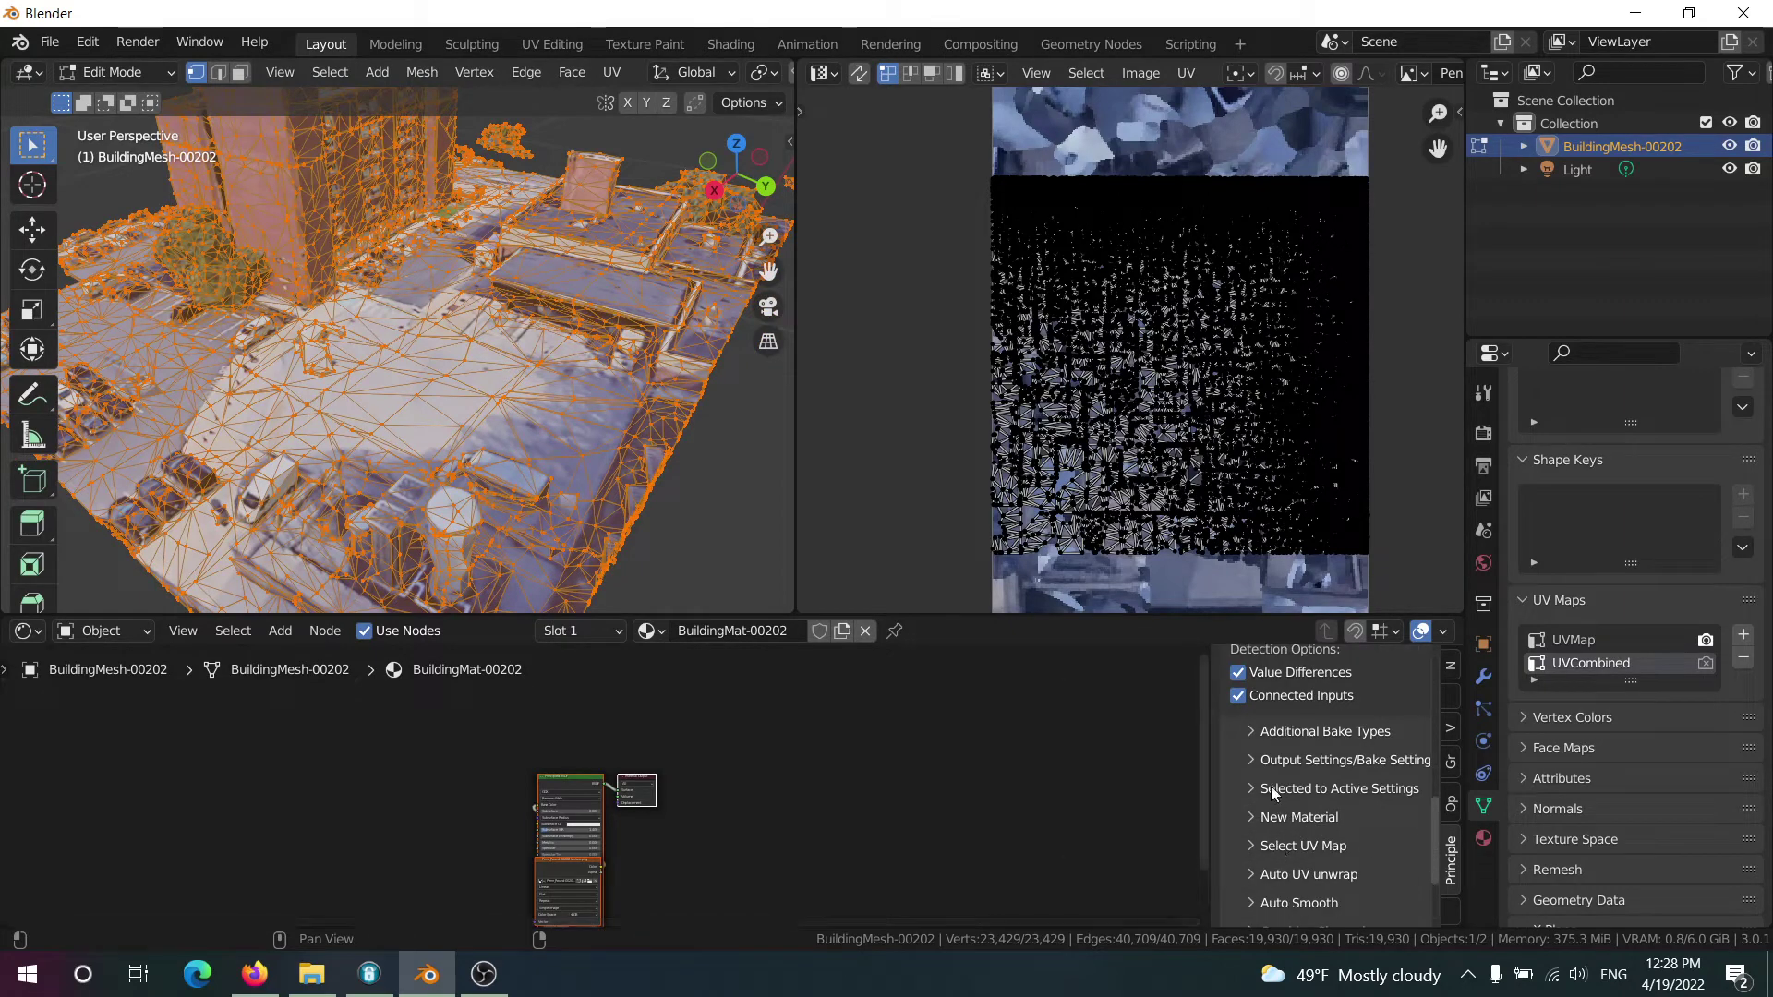
{"action": "left_click", "coordinate": [1246, 760]}
{"action": "left_click", "coordinate": [1358, 796]}
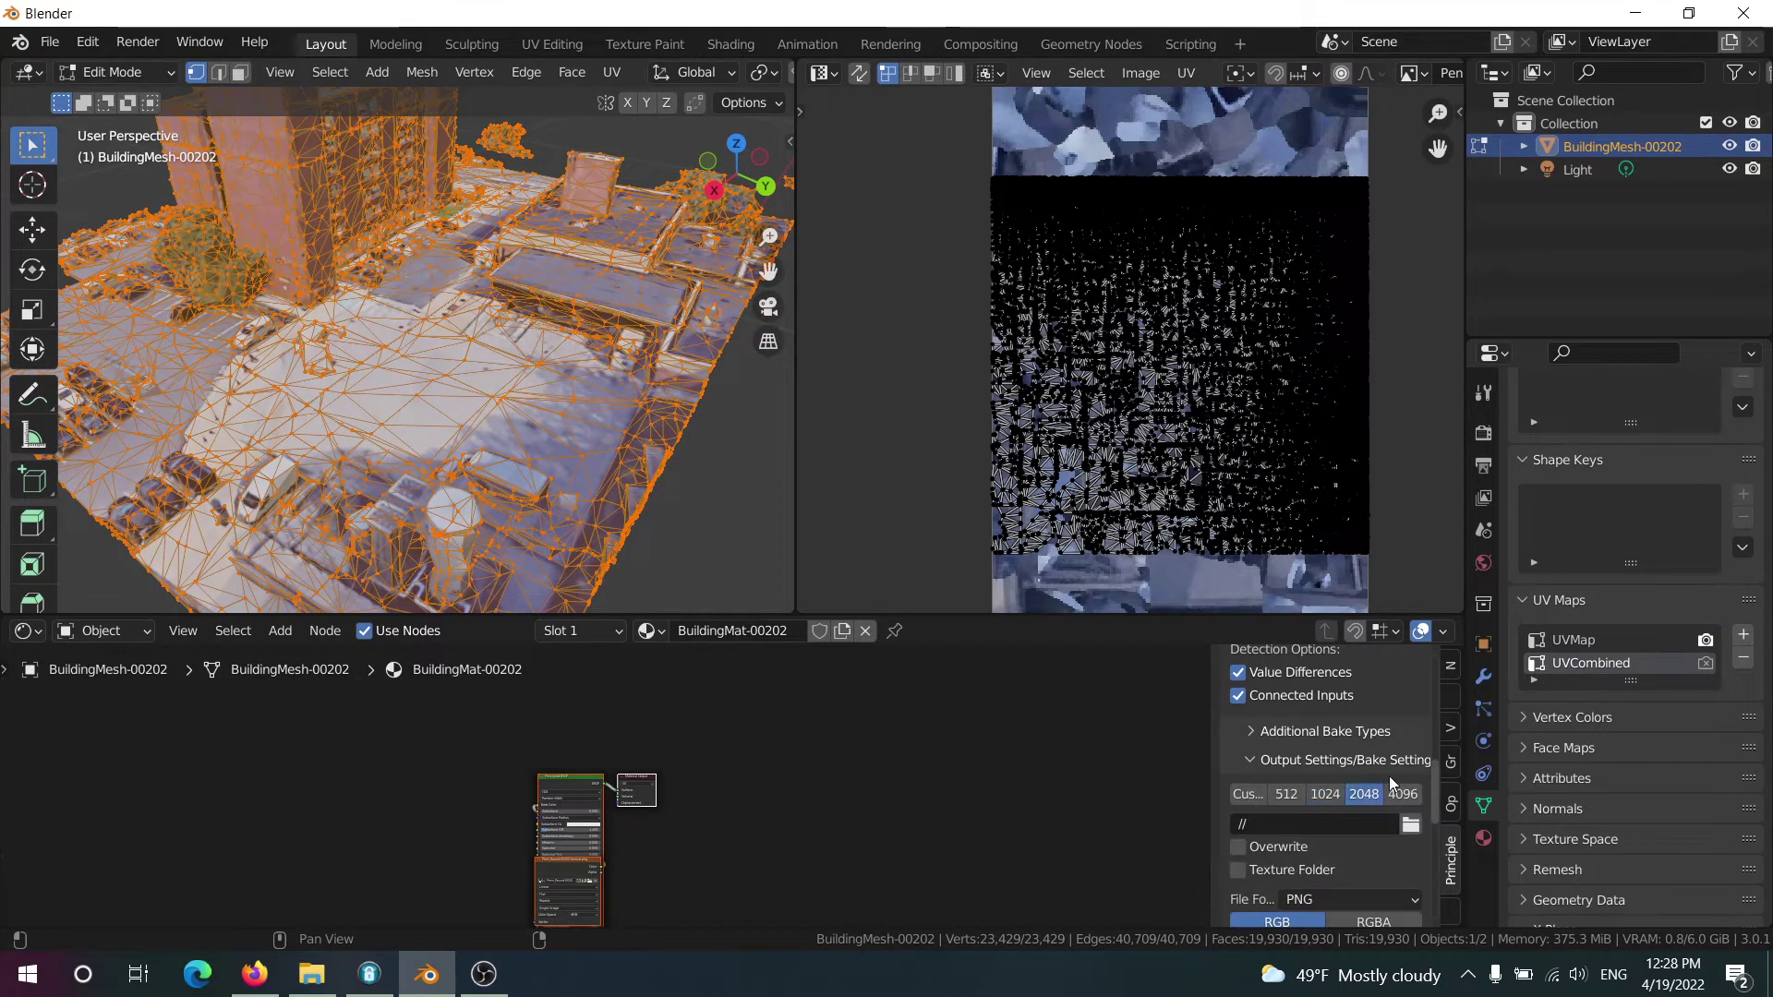
{"action": "left_click", "coordinate": [1449, 698]}
{"action": "left_click", "coordinate": [1449, 836]}
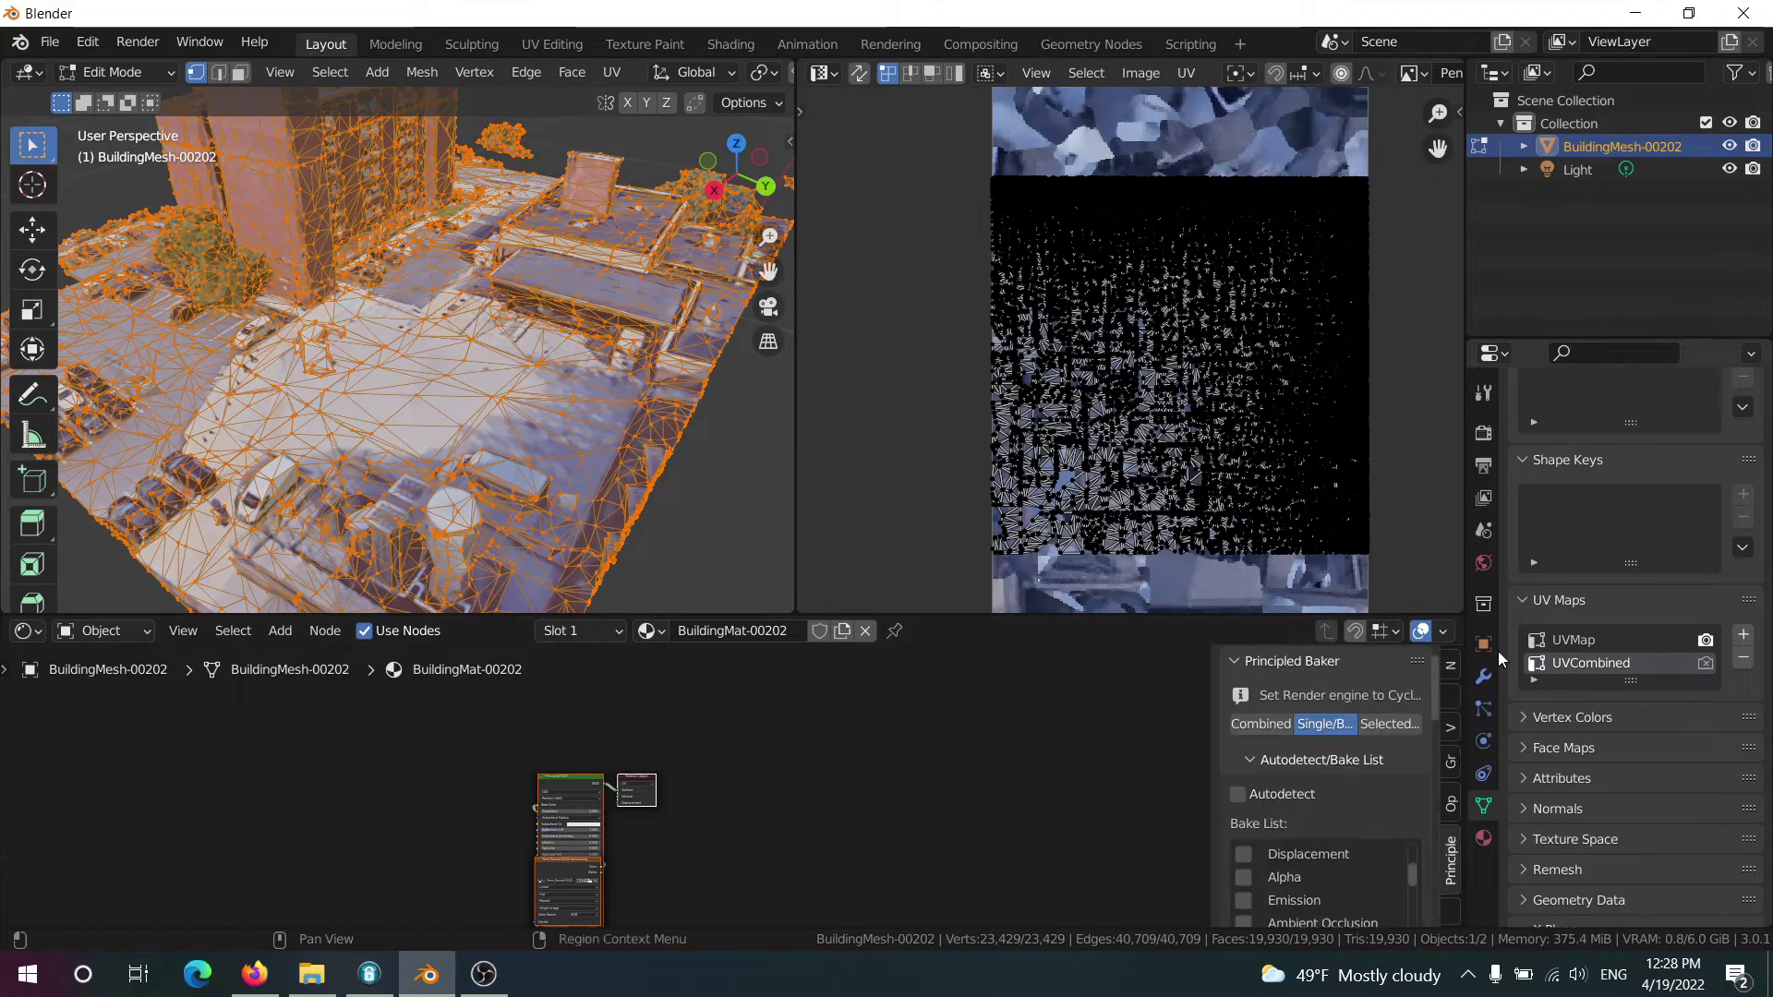
Switch the scene's render engine to Cycles
{"action": "left_click", "coordinate": [1483, 432]}
{"action": "scroll", "coordinate": [1612, 411], "scroll_direction": "up", "scroll_amount": 4}
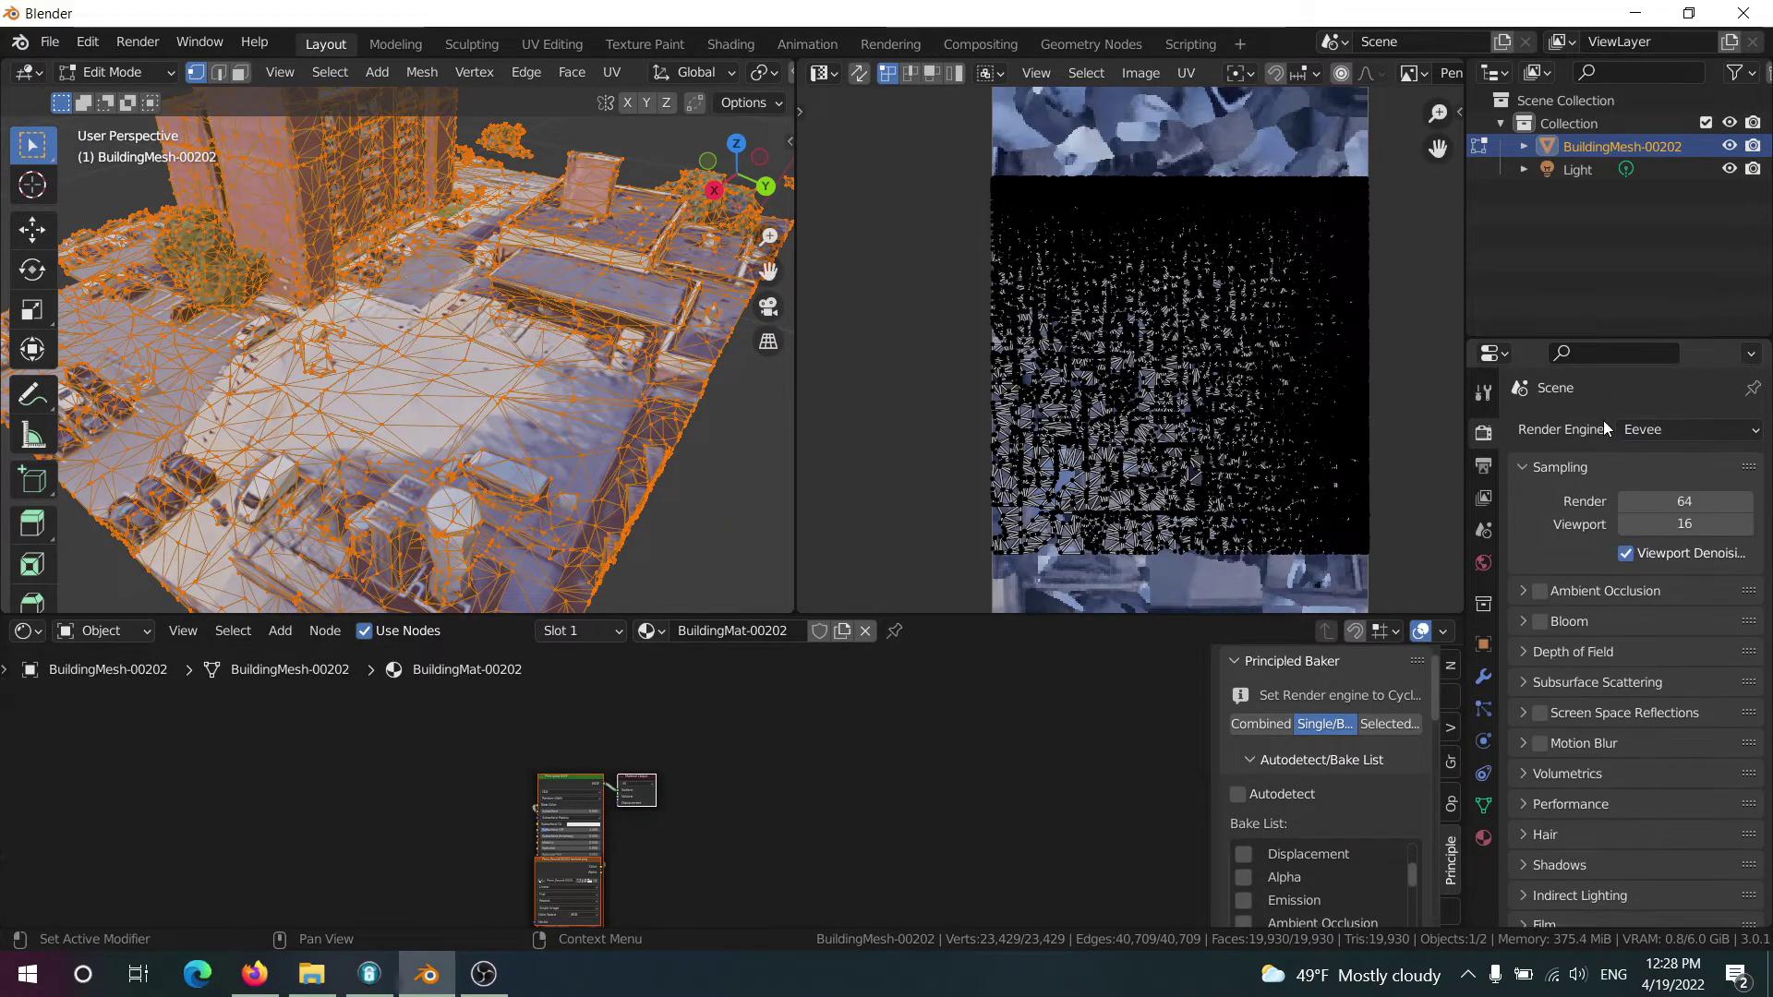
{"action": "left_click", "coordinate": [1664, 432]}
{"action": "left_click", "coordinate": [1664, 505]}
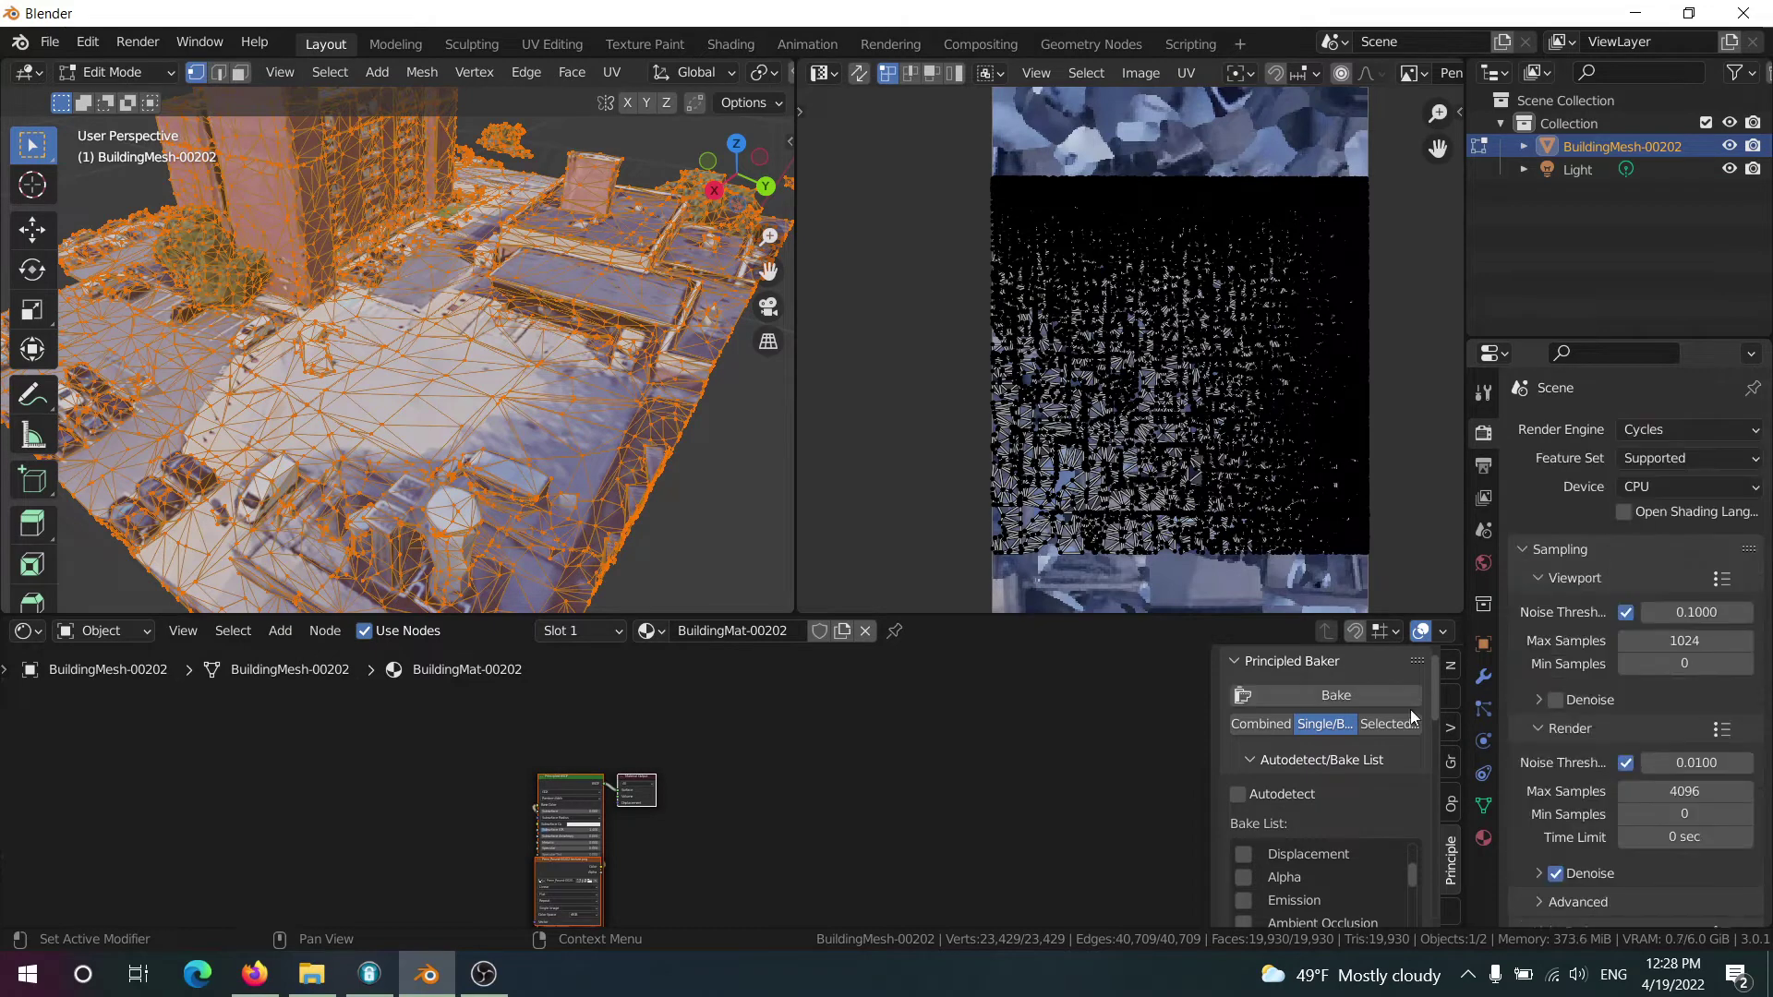
{"action": "scroll", "coordinate": [357, 337], "scroll_direction": "down", "scroll_amount": 2}
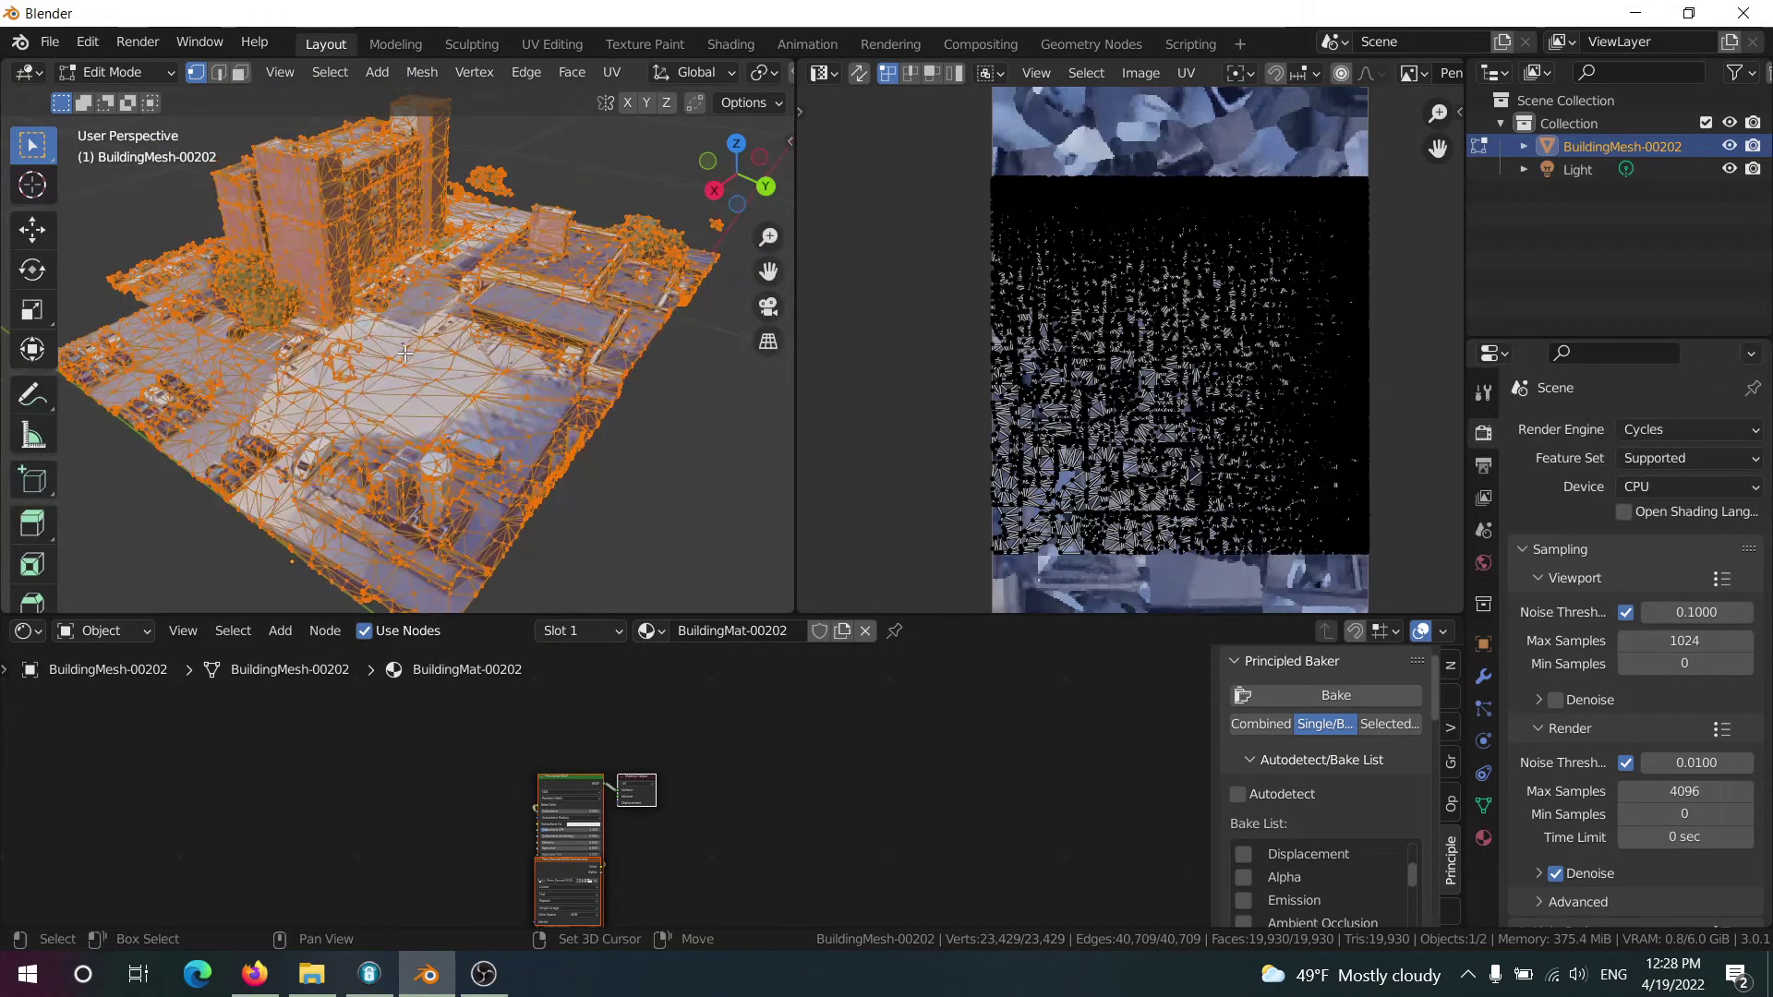
{"action": "middle_click_drag", "start_coordinate": [357, 337], "coordinate": [463, 351]}
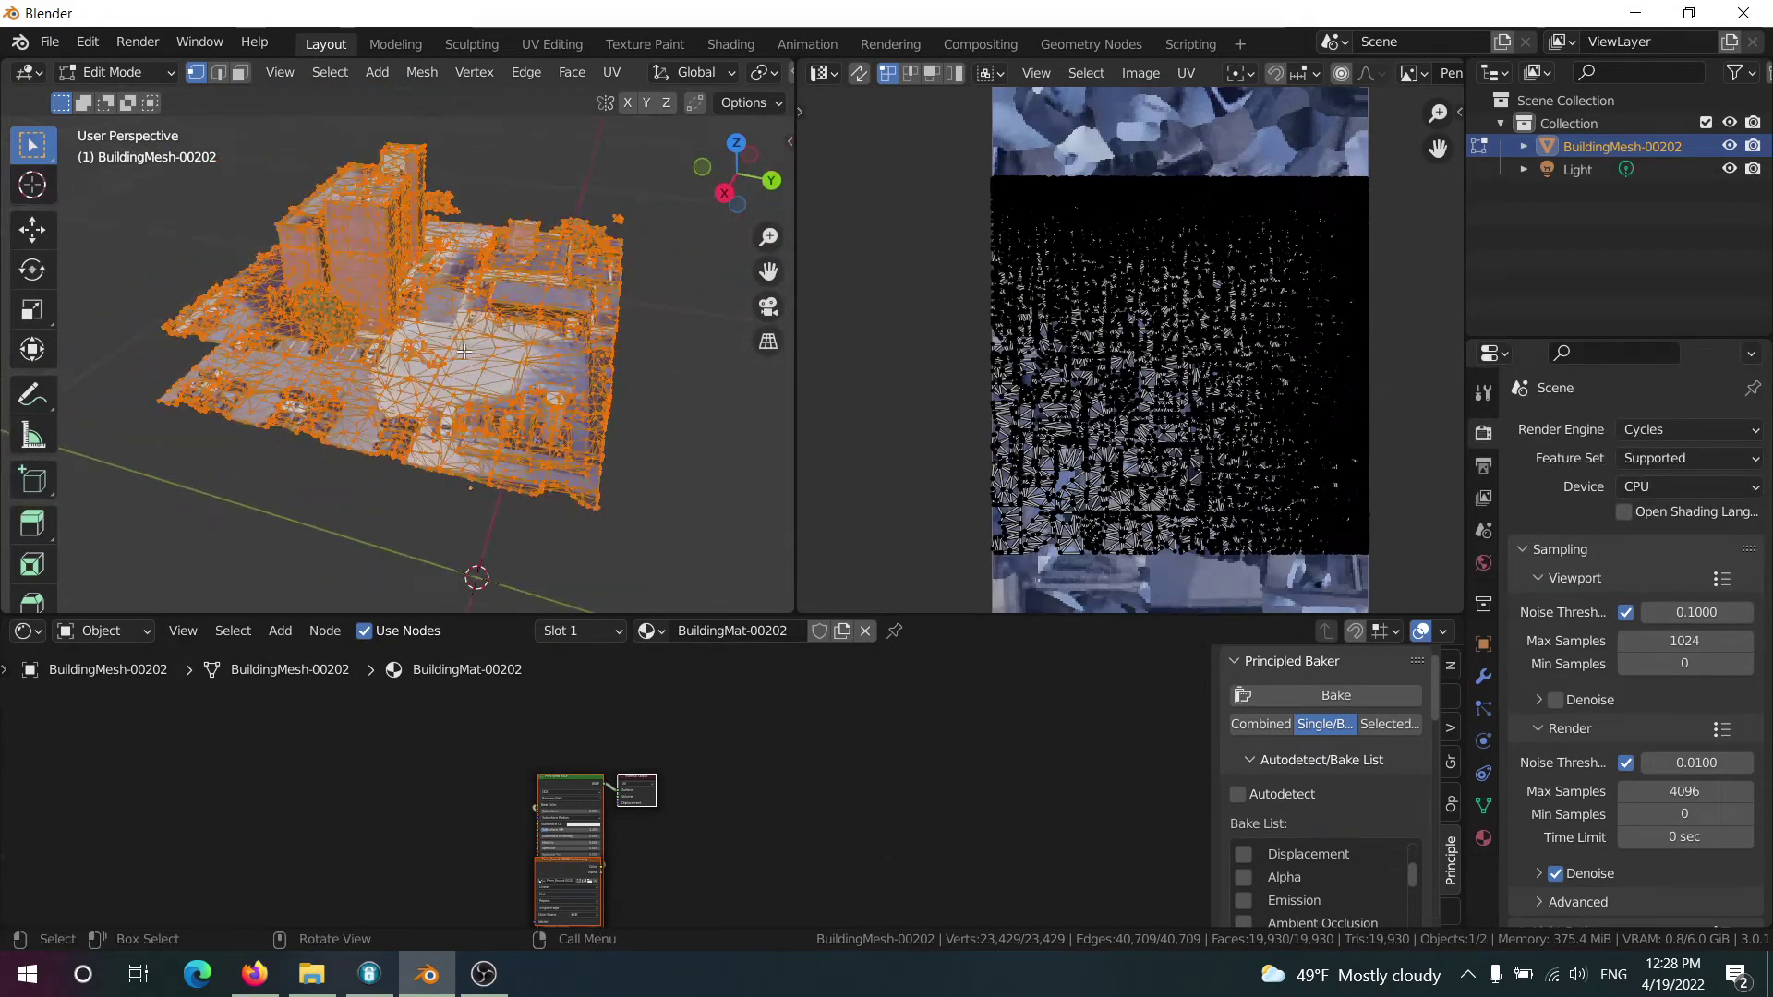
Save the project under the file name Video.blend in RDC_Captures
{"action": "left_click", "coordinate": [60, 42]}
{"action": "left_click", "coordinate": [118, 187]}
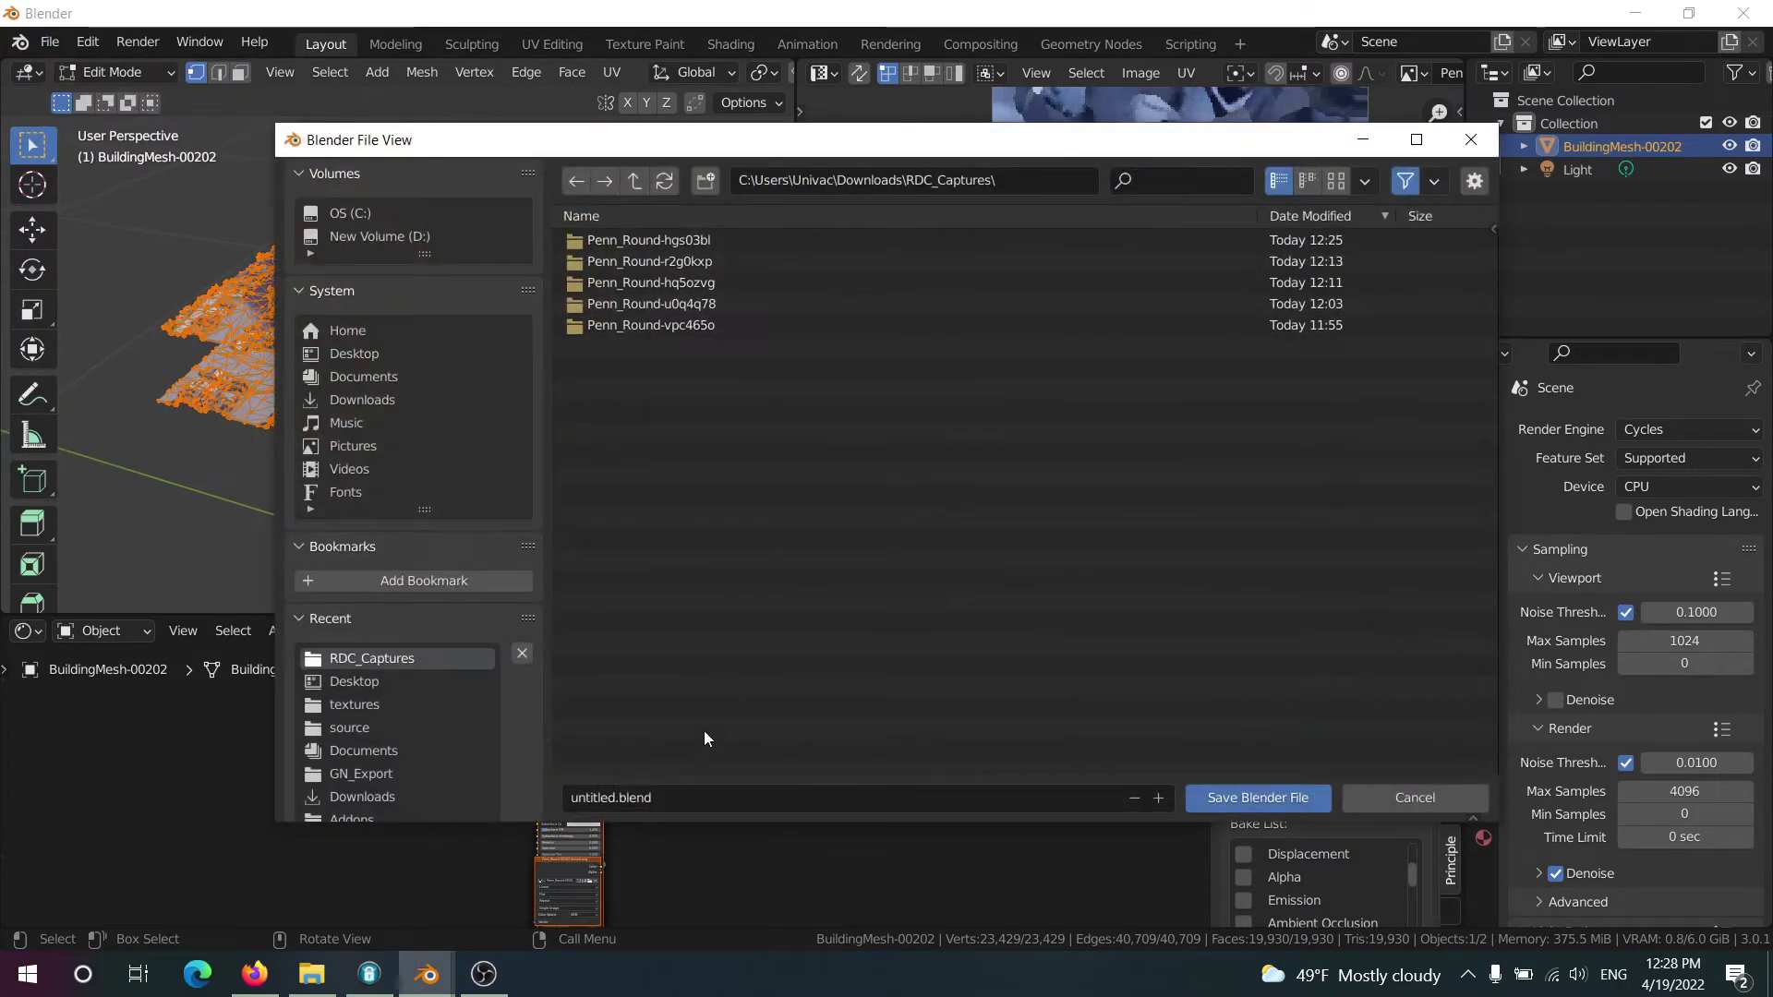
{"action": "left_click", "coordinate": [667, 797]}
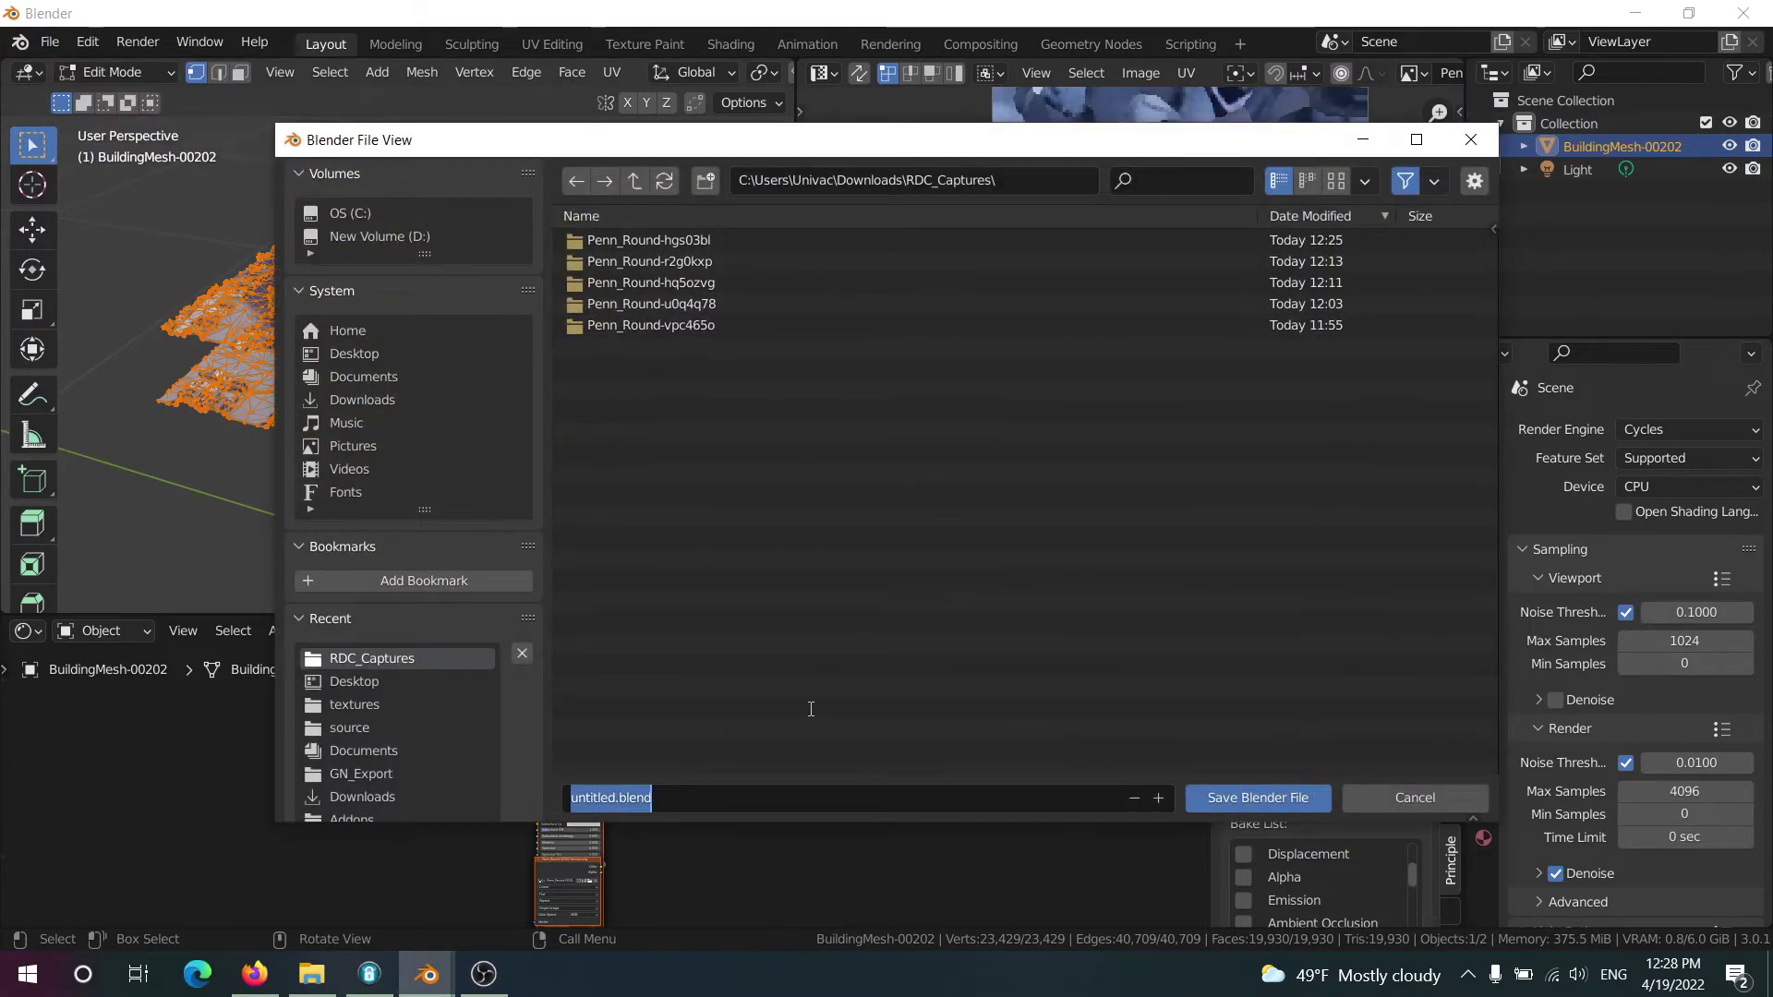
{"action": "type", "text": "Video"}
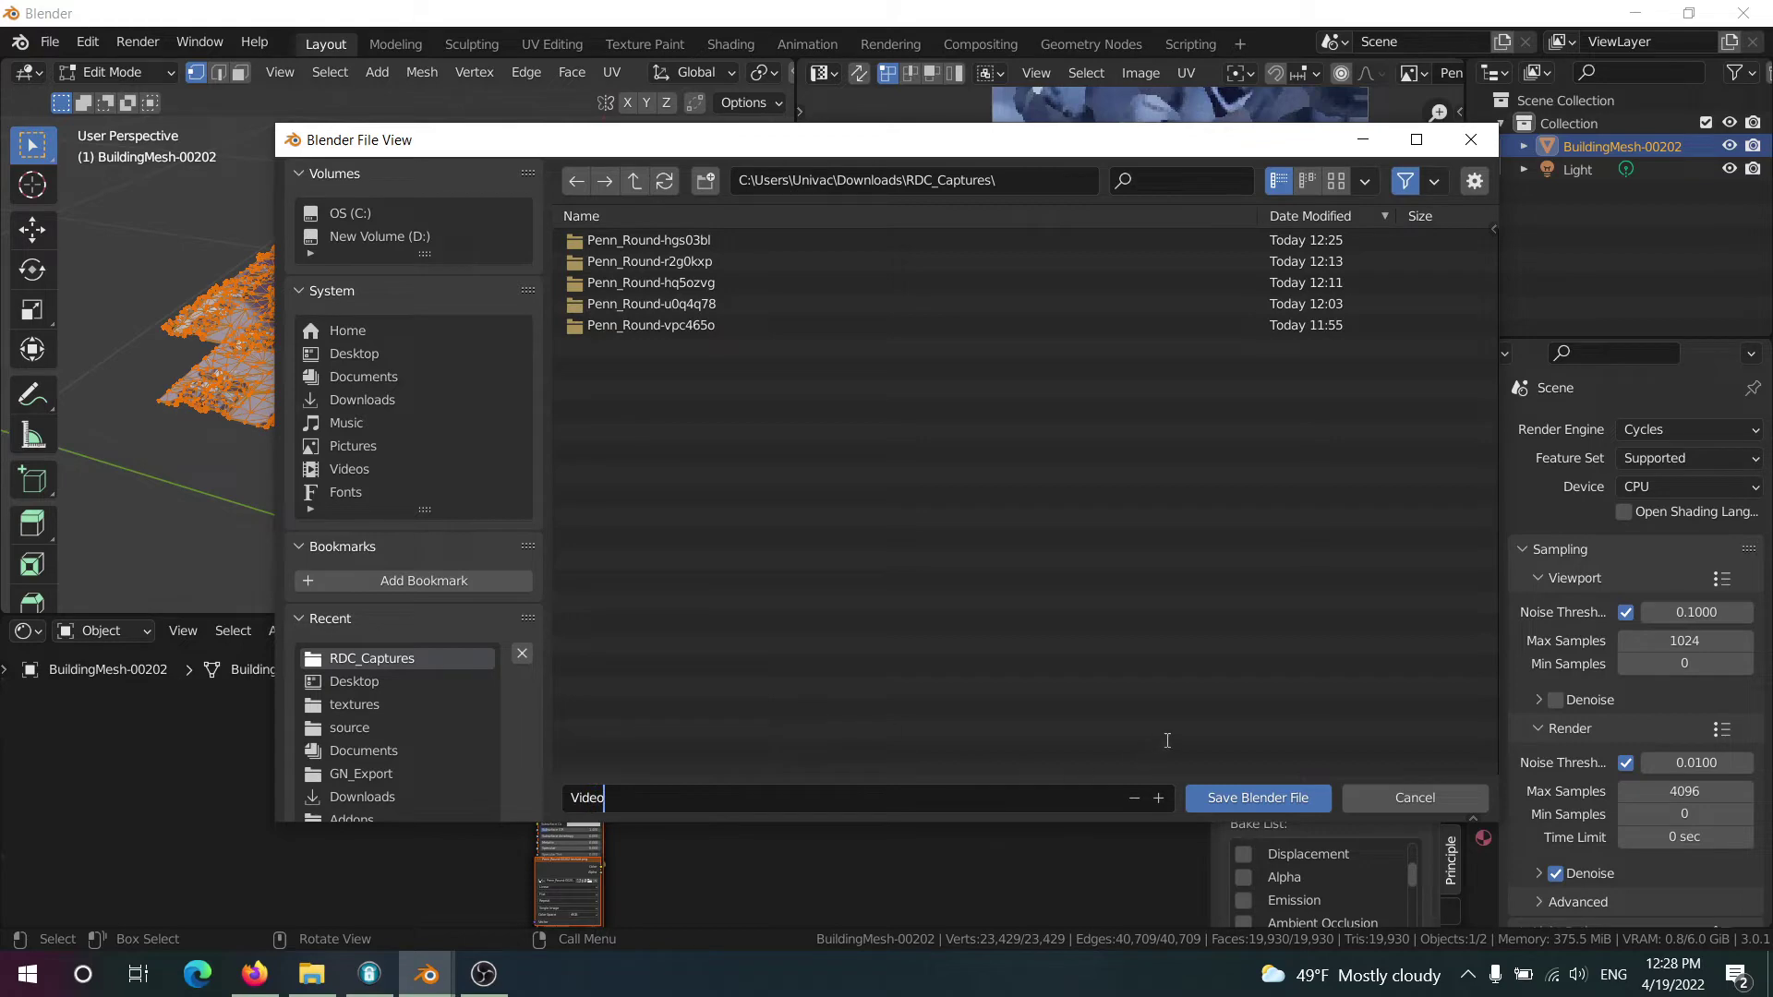
{"action": "left_click", "coordinate": [1226, 800]}
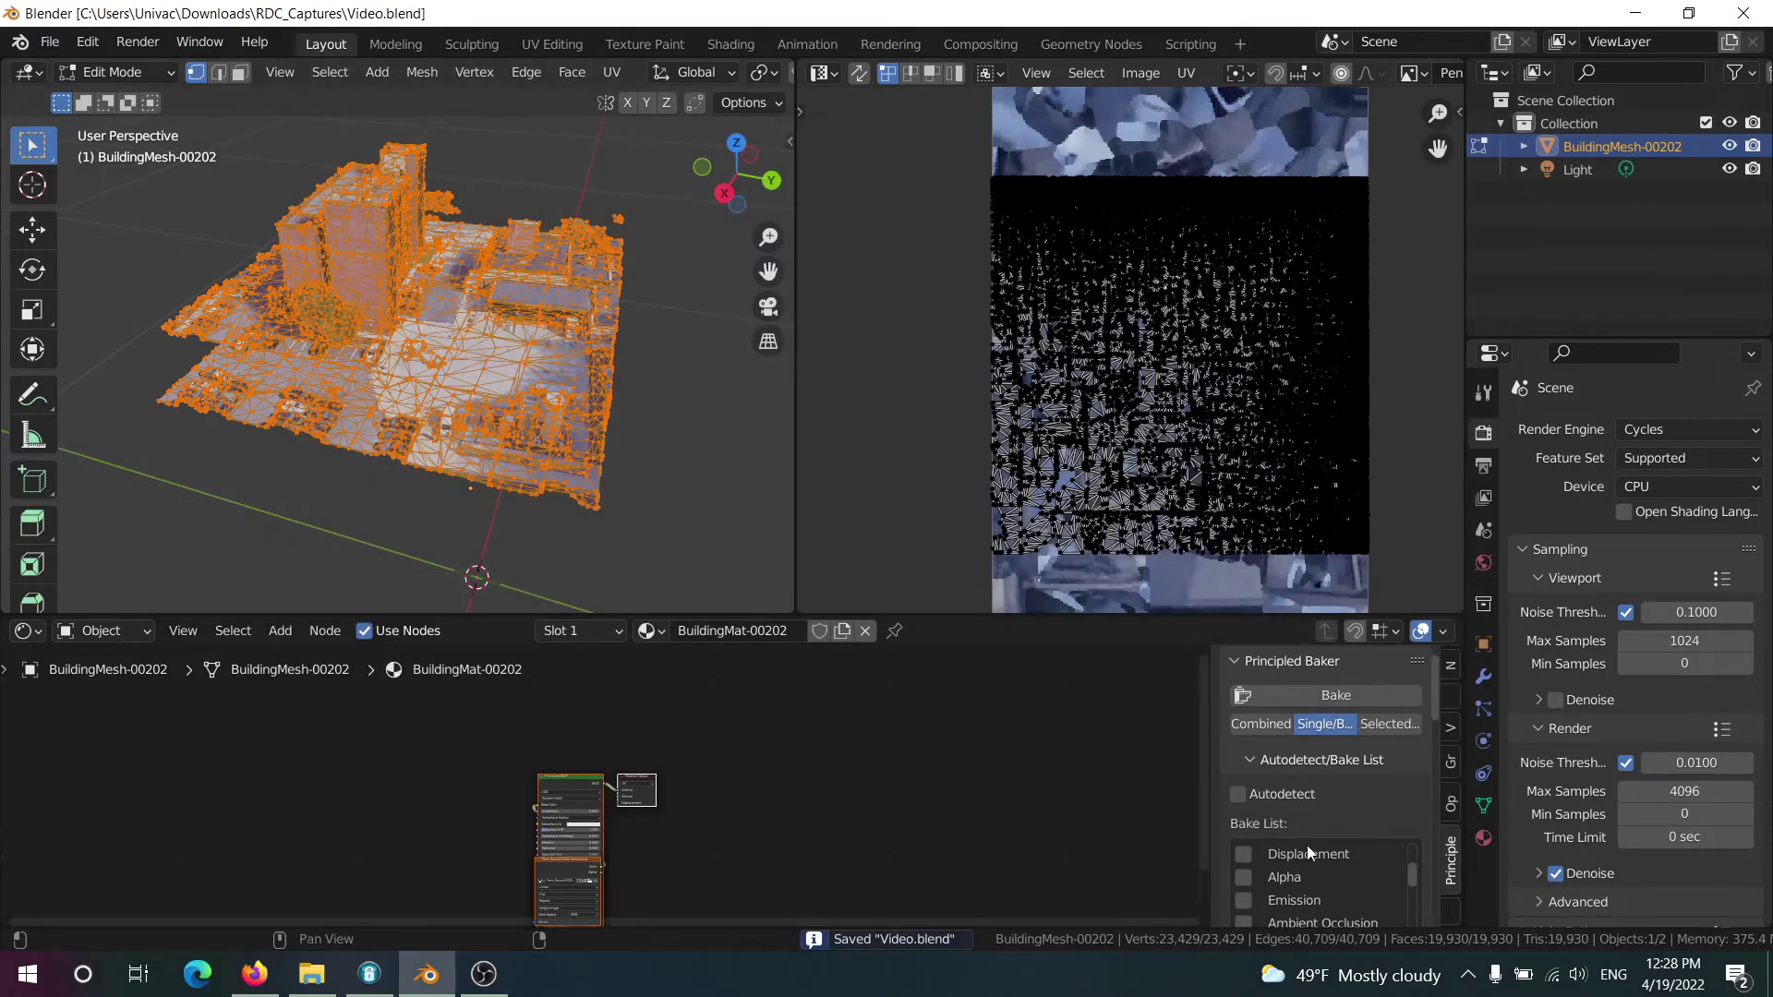
Run the Principled Baker color bake into BuildingMesh-00202_color.png and show the mesh's UV maps
{"action": "left_click", "coordinate": [1304, 696]}
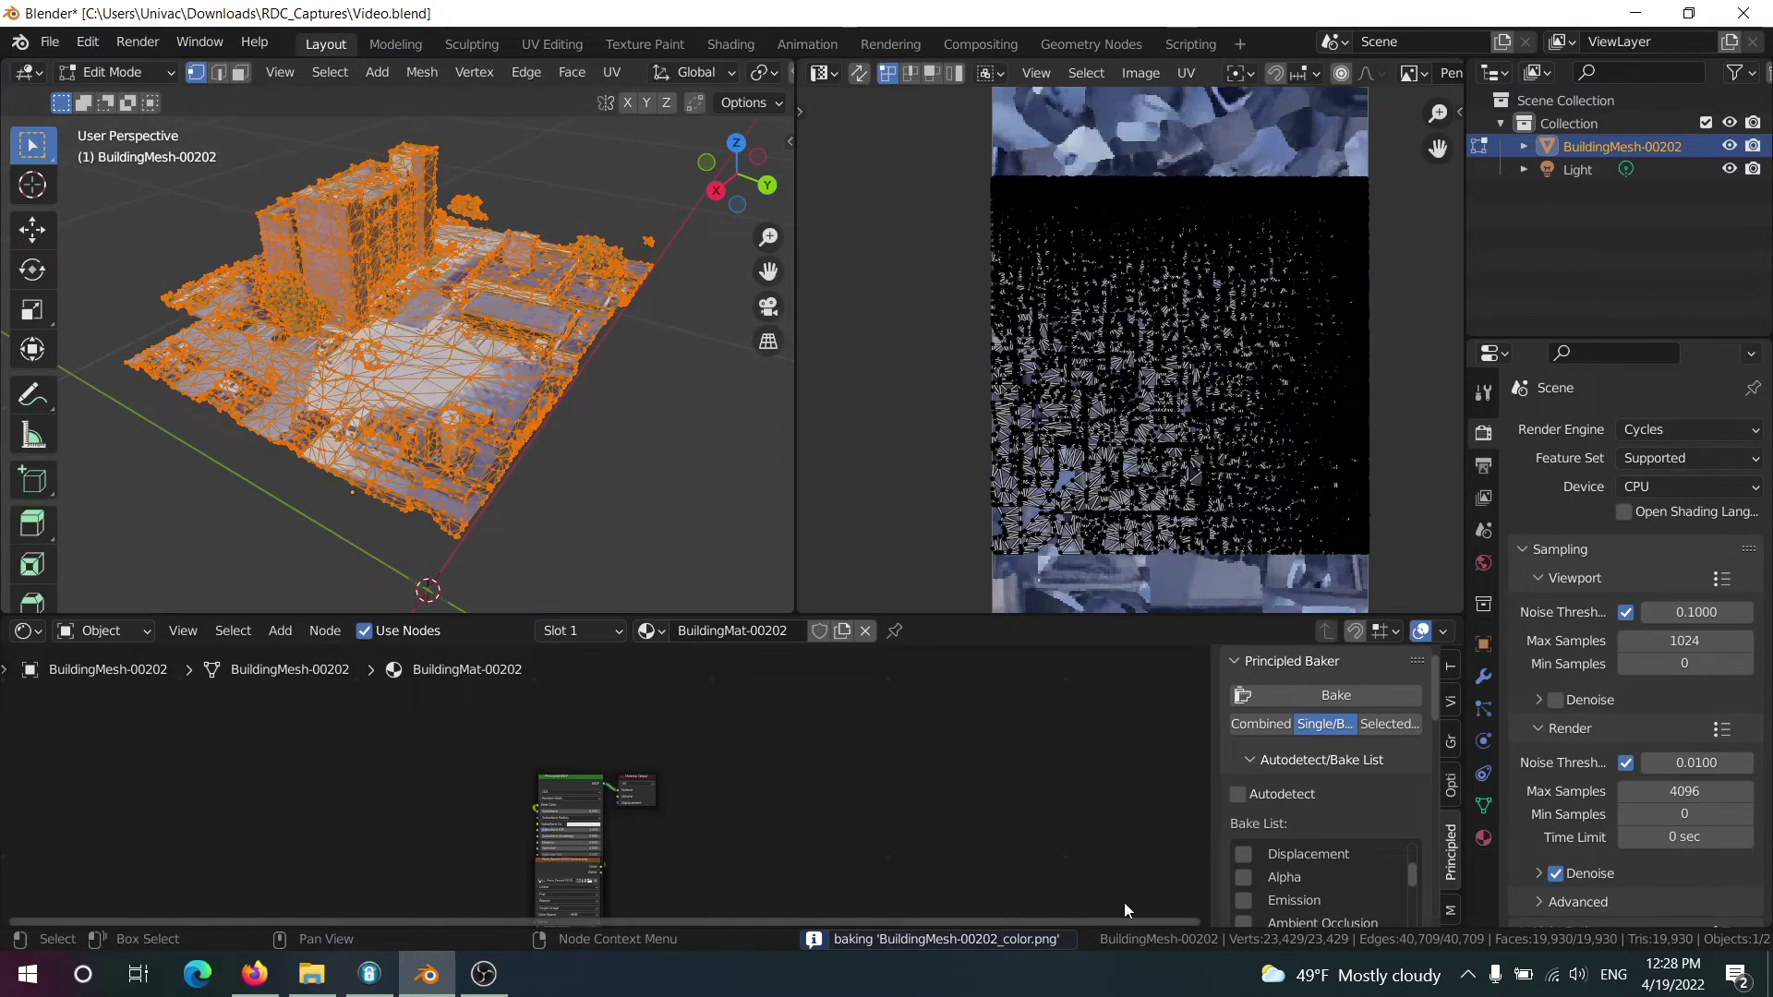
{"action": "left_click", "coordinate": [1483, 805]}
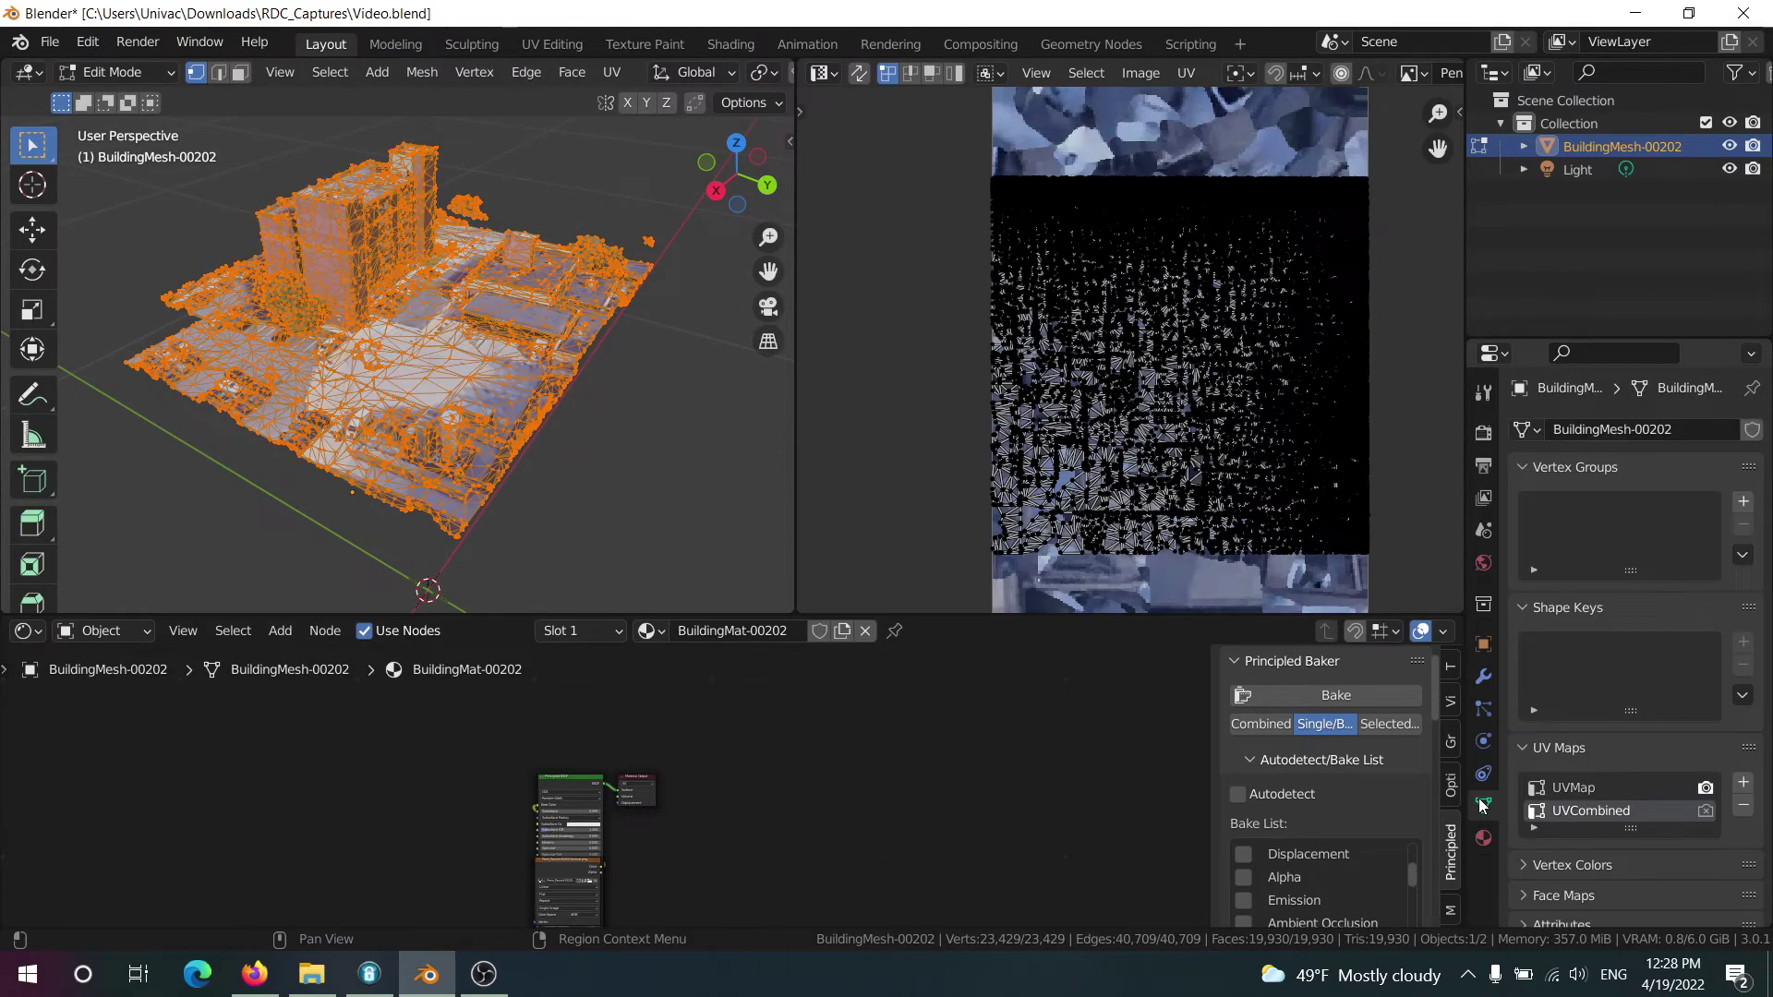
{"action": "left_click", "coordinate": [1621, 790]}
{"action": "left_click", "coordinate": [1616, 809]}
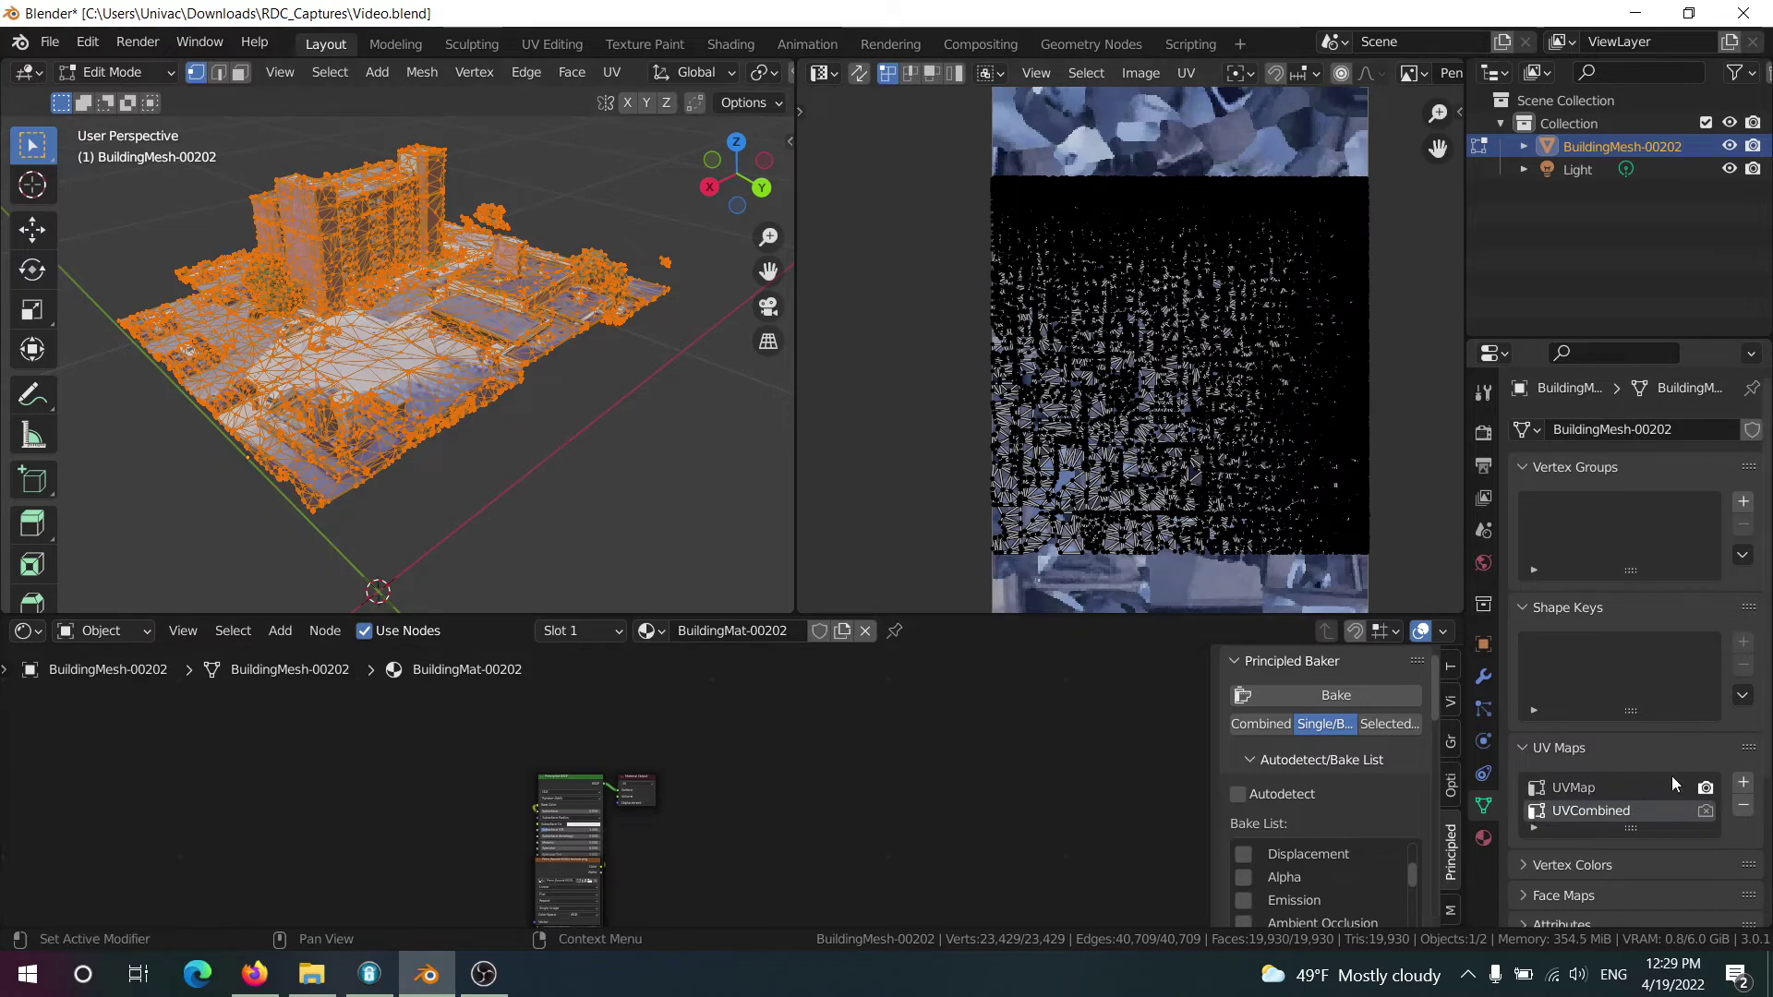
Duplicate the building mesh along X and place the copy to the left of the original
{"action": "key", "text": "Tab"}
{"action": "key", "text": "shift+d"}
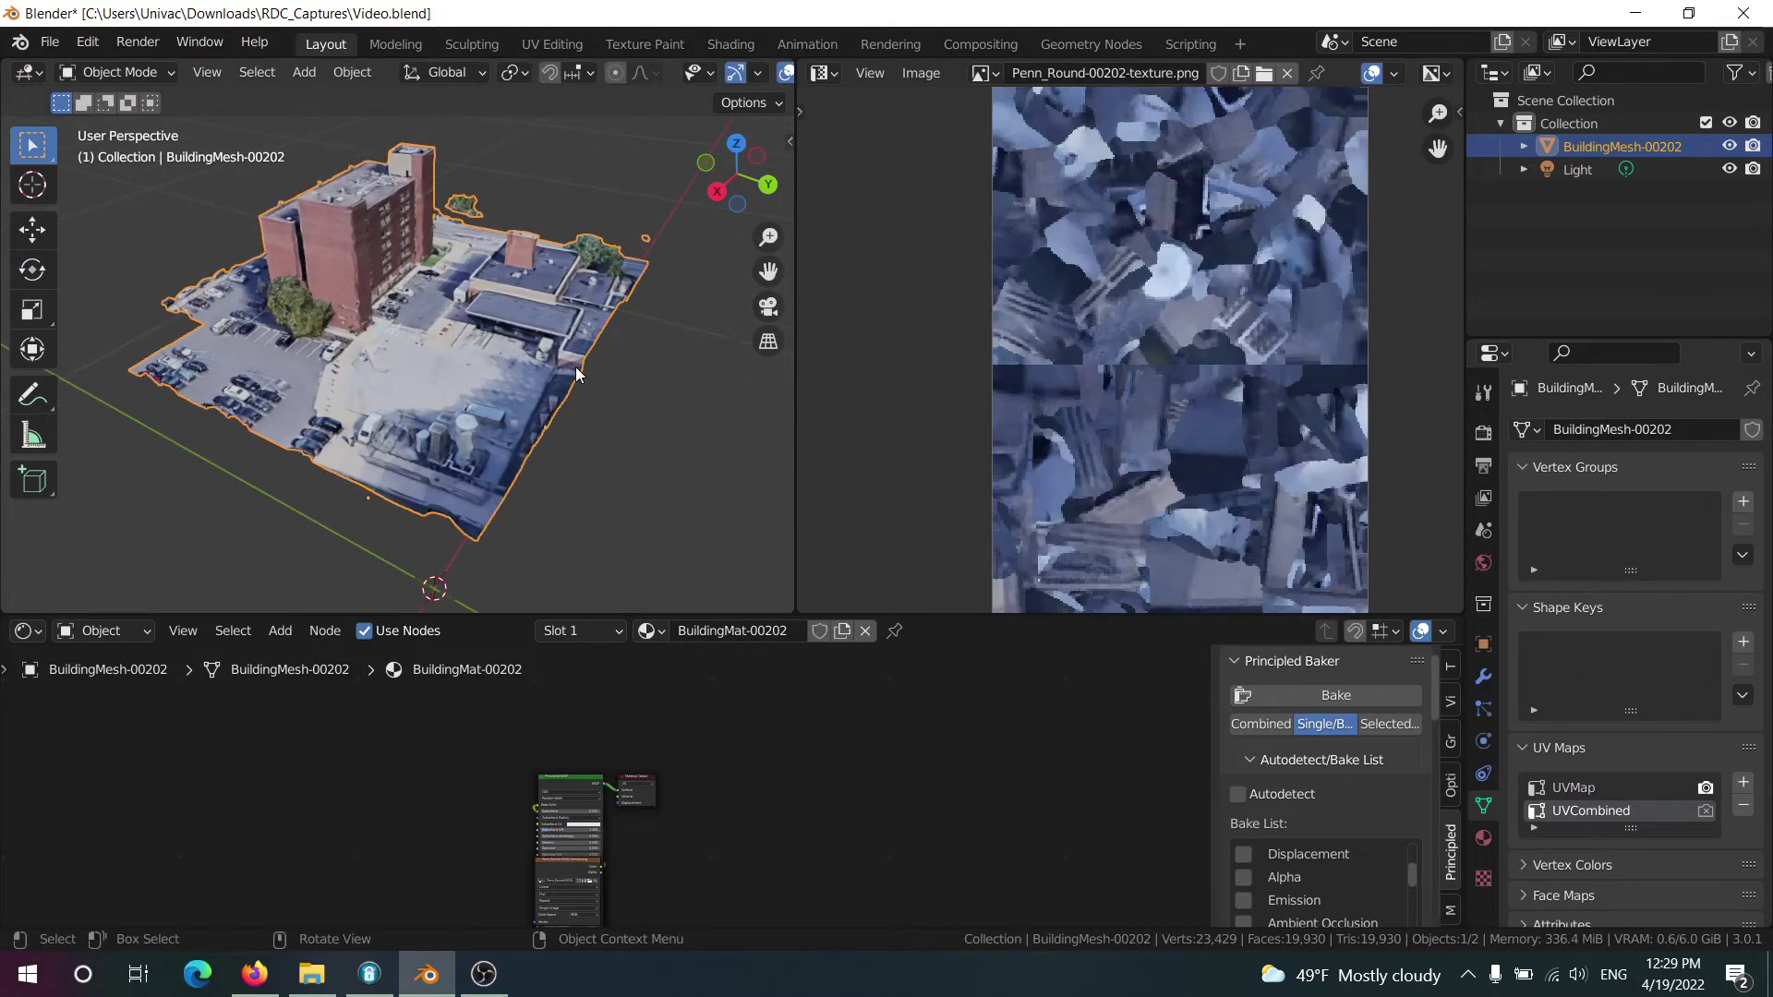
{"action": "key", "text": "x"}
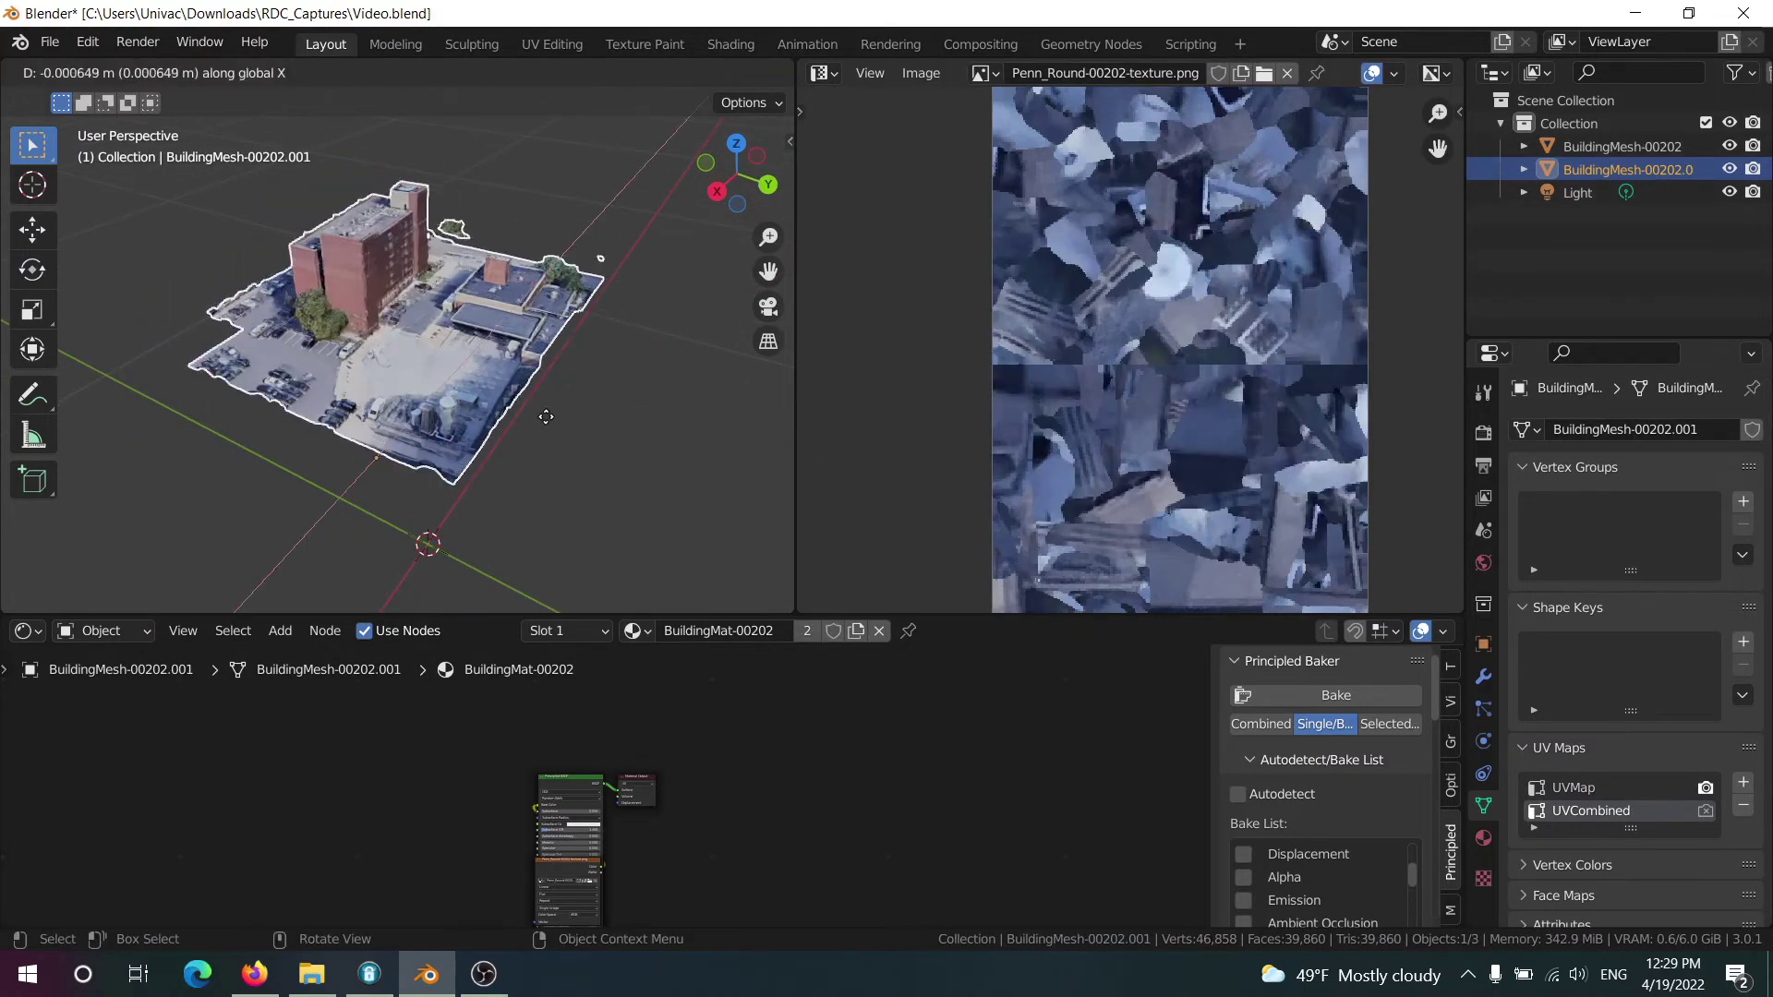
{"action": "left_click", "coordinate": [231, 333]}
{"action": "middle_click_drag", "start_coordinate": [230, 333], "coordinate": [523, 291]}
{"action": "key", "text": "g"}
{"action": "left_click", "coordinate": [443, 291]}
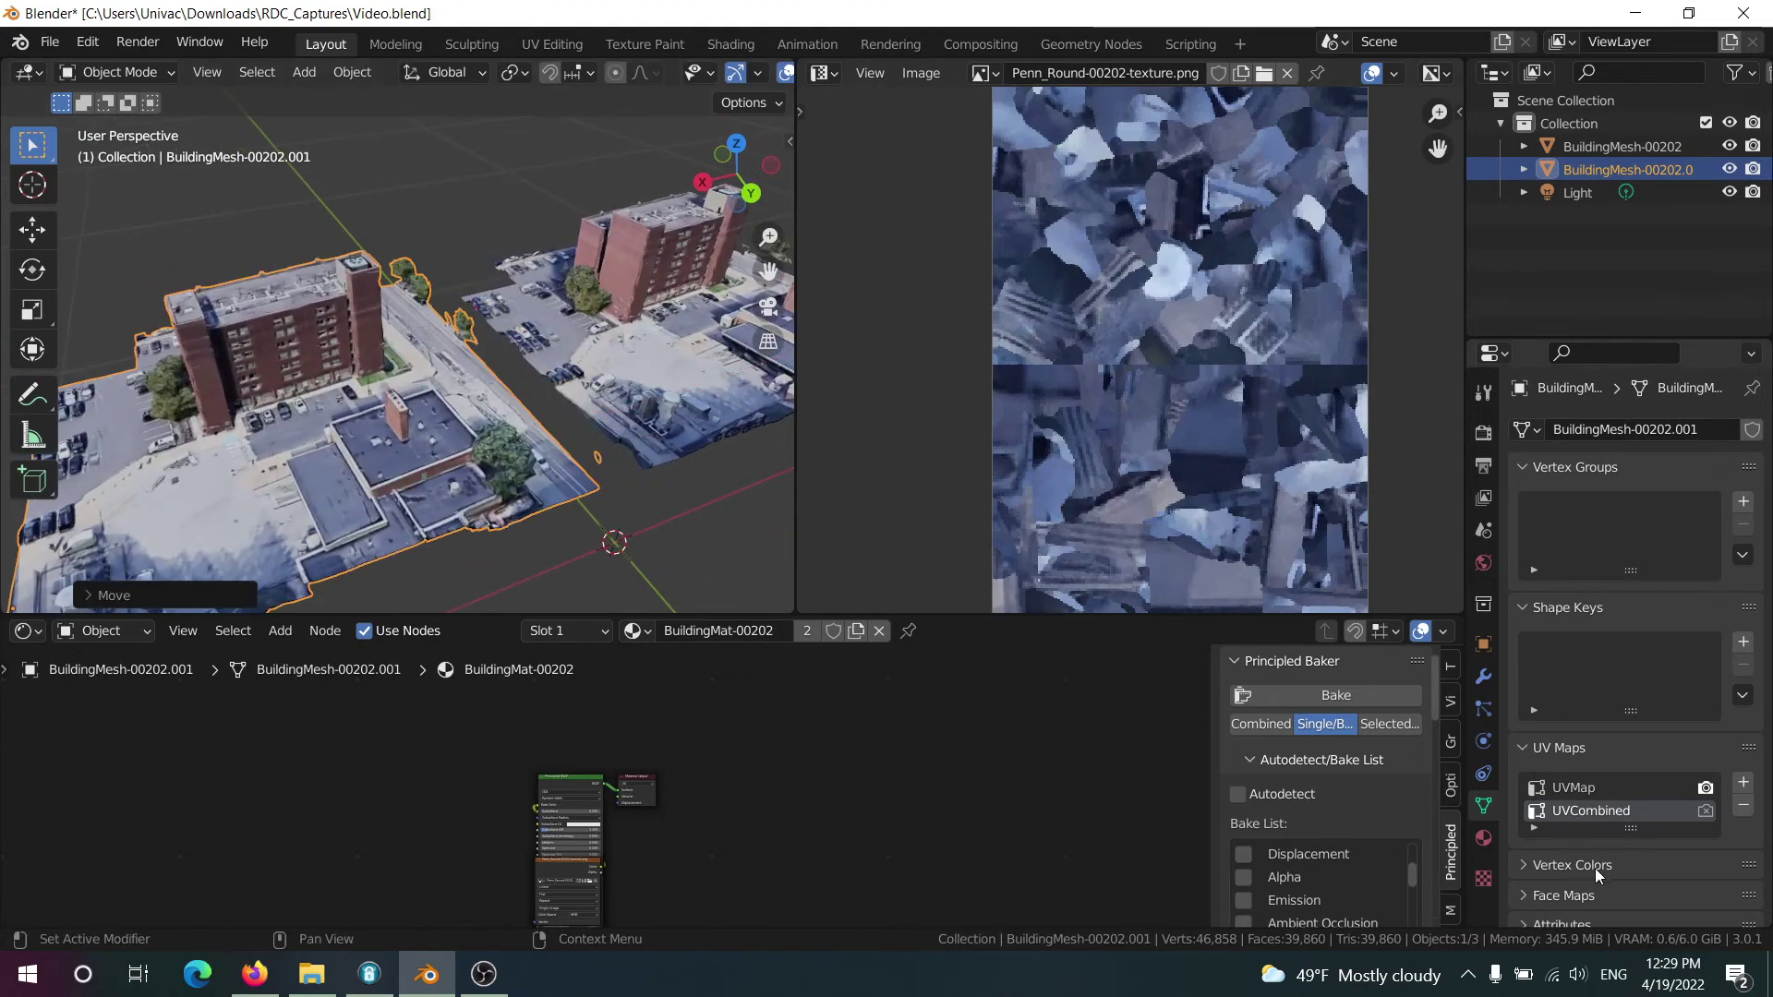
Remove all of the duplicate's material slots, starting with BuildingMat-00248, and create one new material
{"action": "left_click", "coordinate": [1483, 837]}
{"action": "left_click", "coordinate": [1671, 431]}
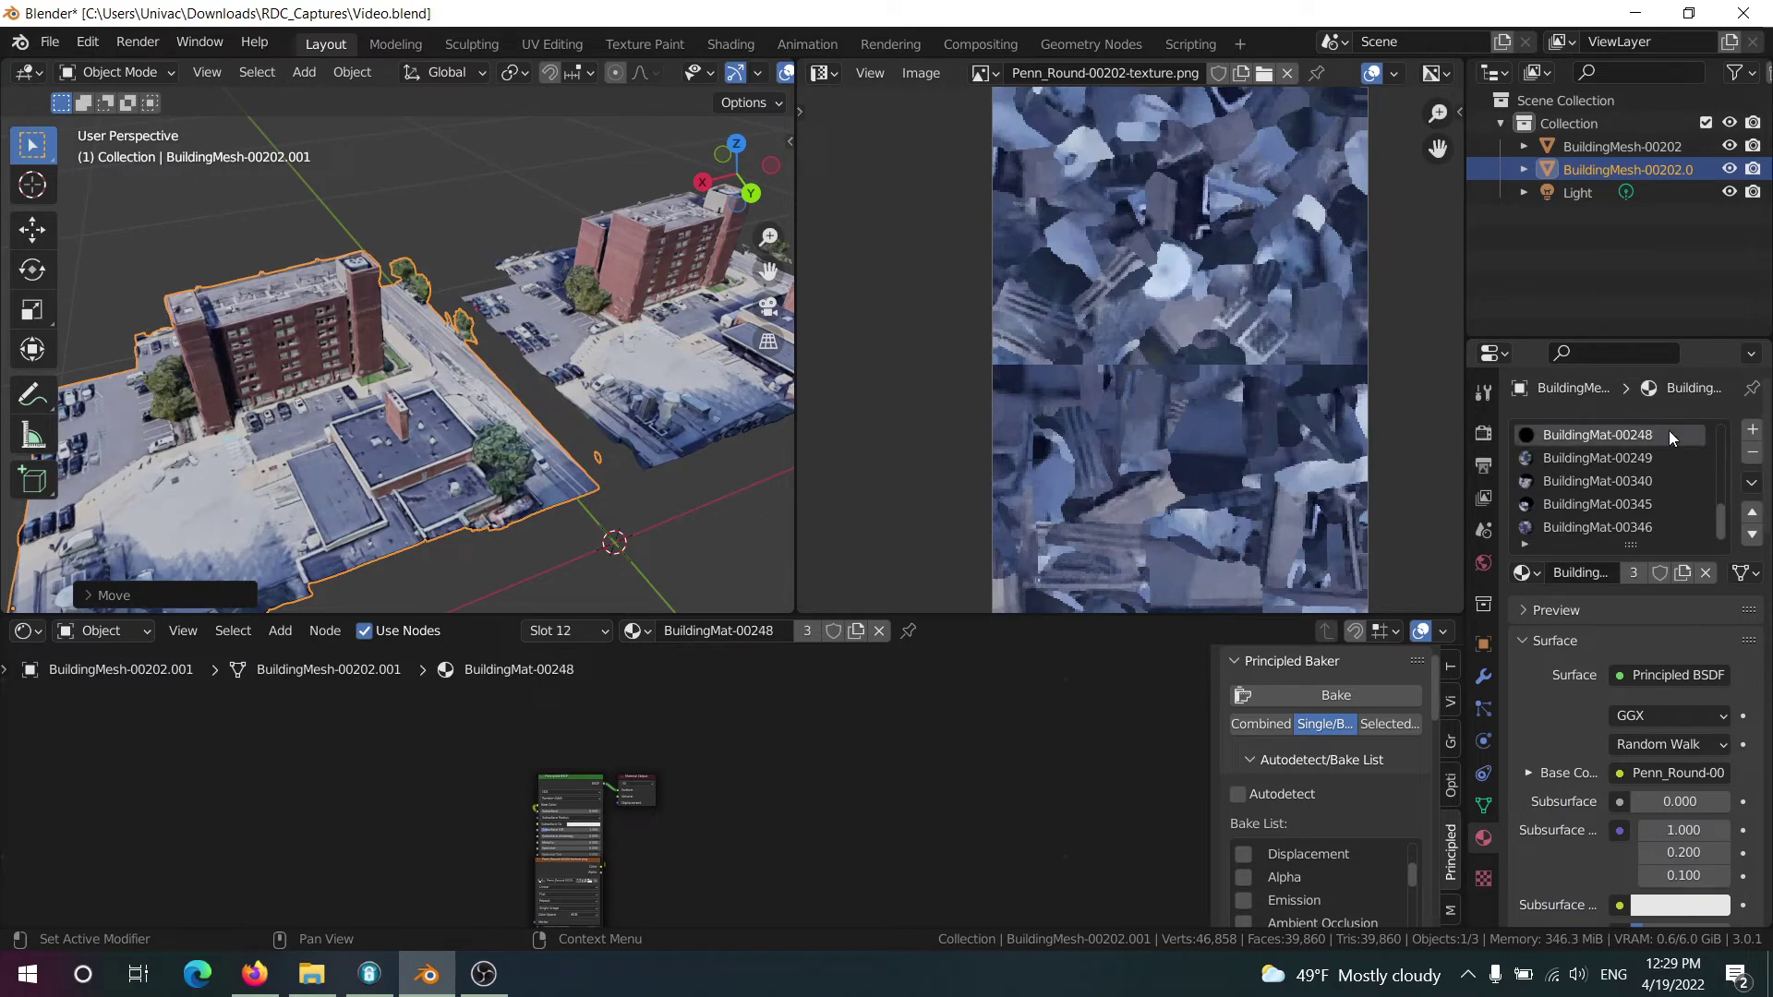
{"action": "left_click", "coordinate": [1752, 453]}
{"action": "left_click", "coordinate": [1752, 453]}
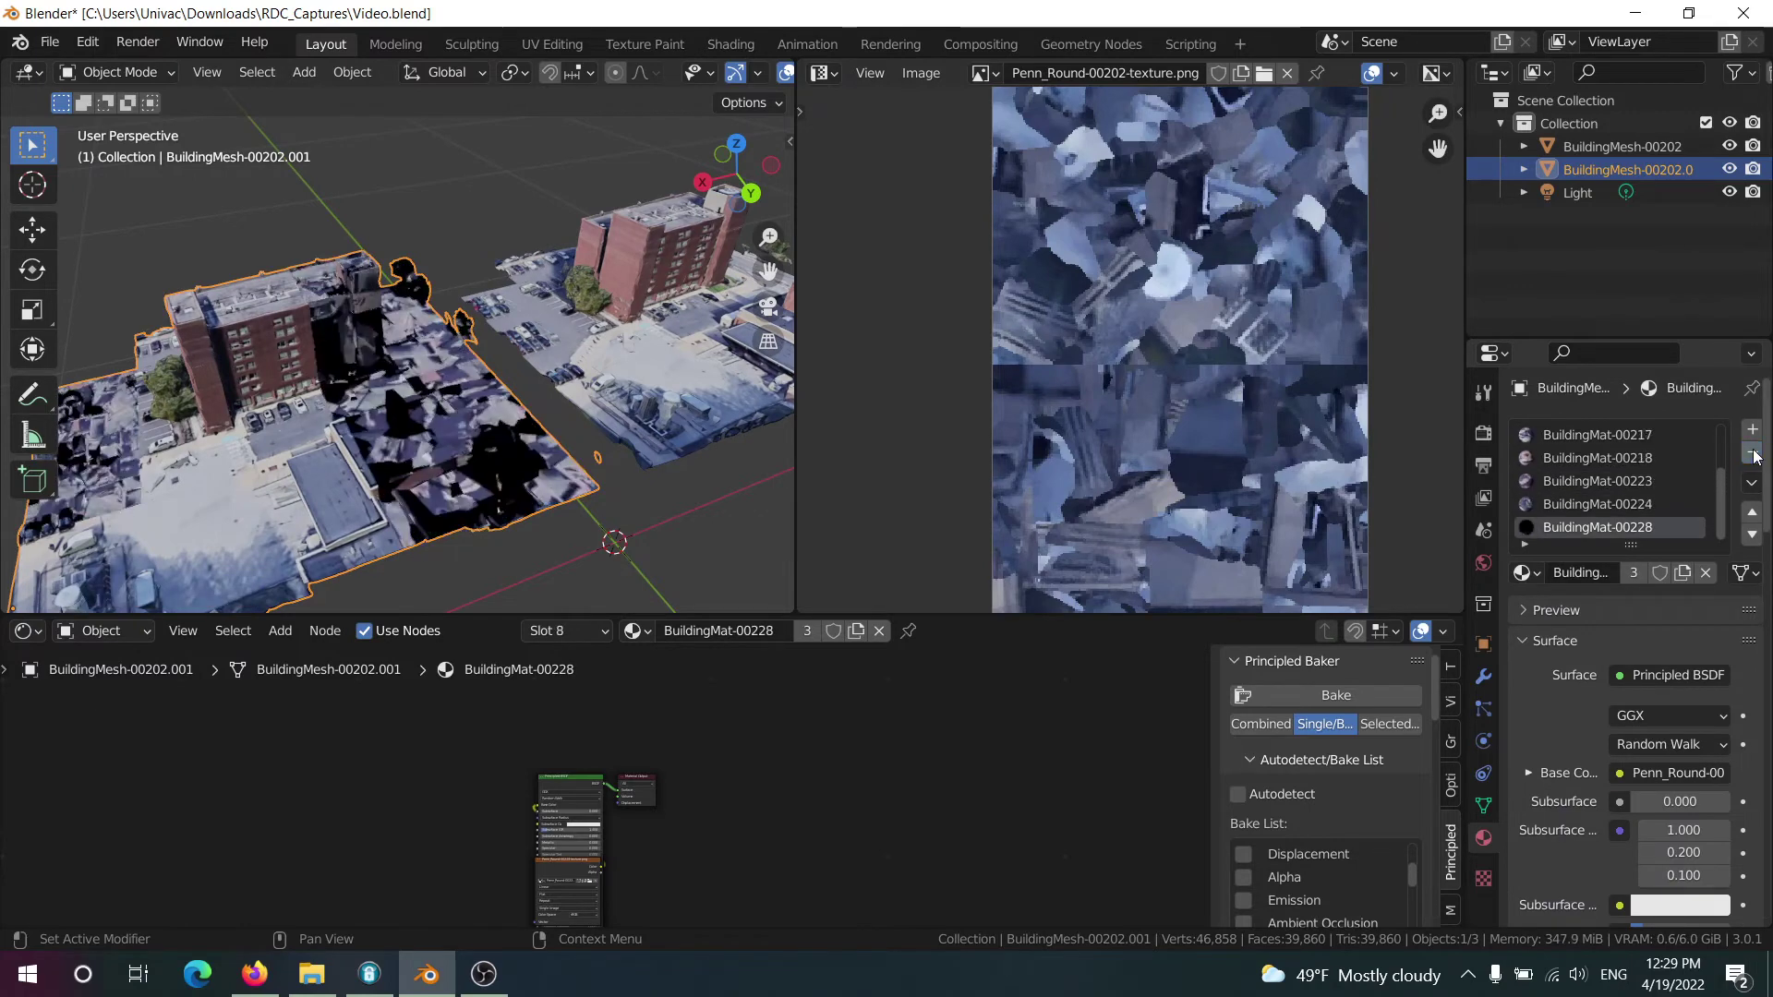
{"action": "left_click", "coordinate": [1752, 453]}
{"action": "left_click", "coordinate": [1752, 453]}
{"action": "left_click", "coordinate": [1752, 453]}
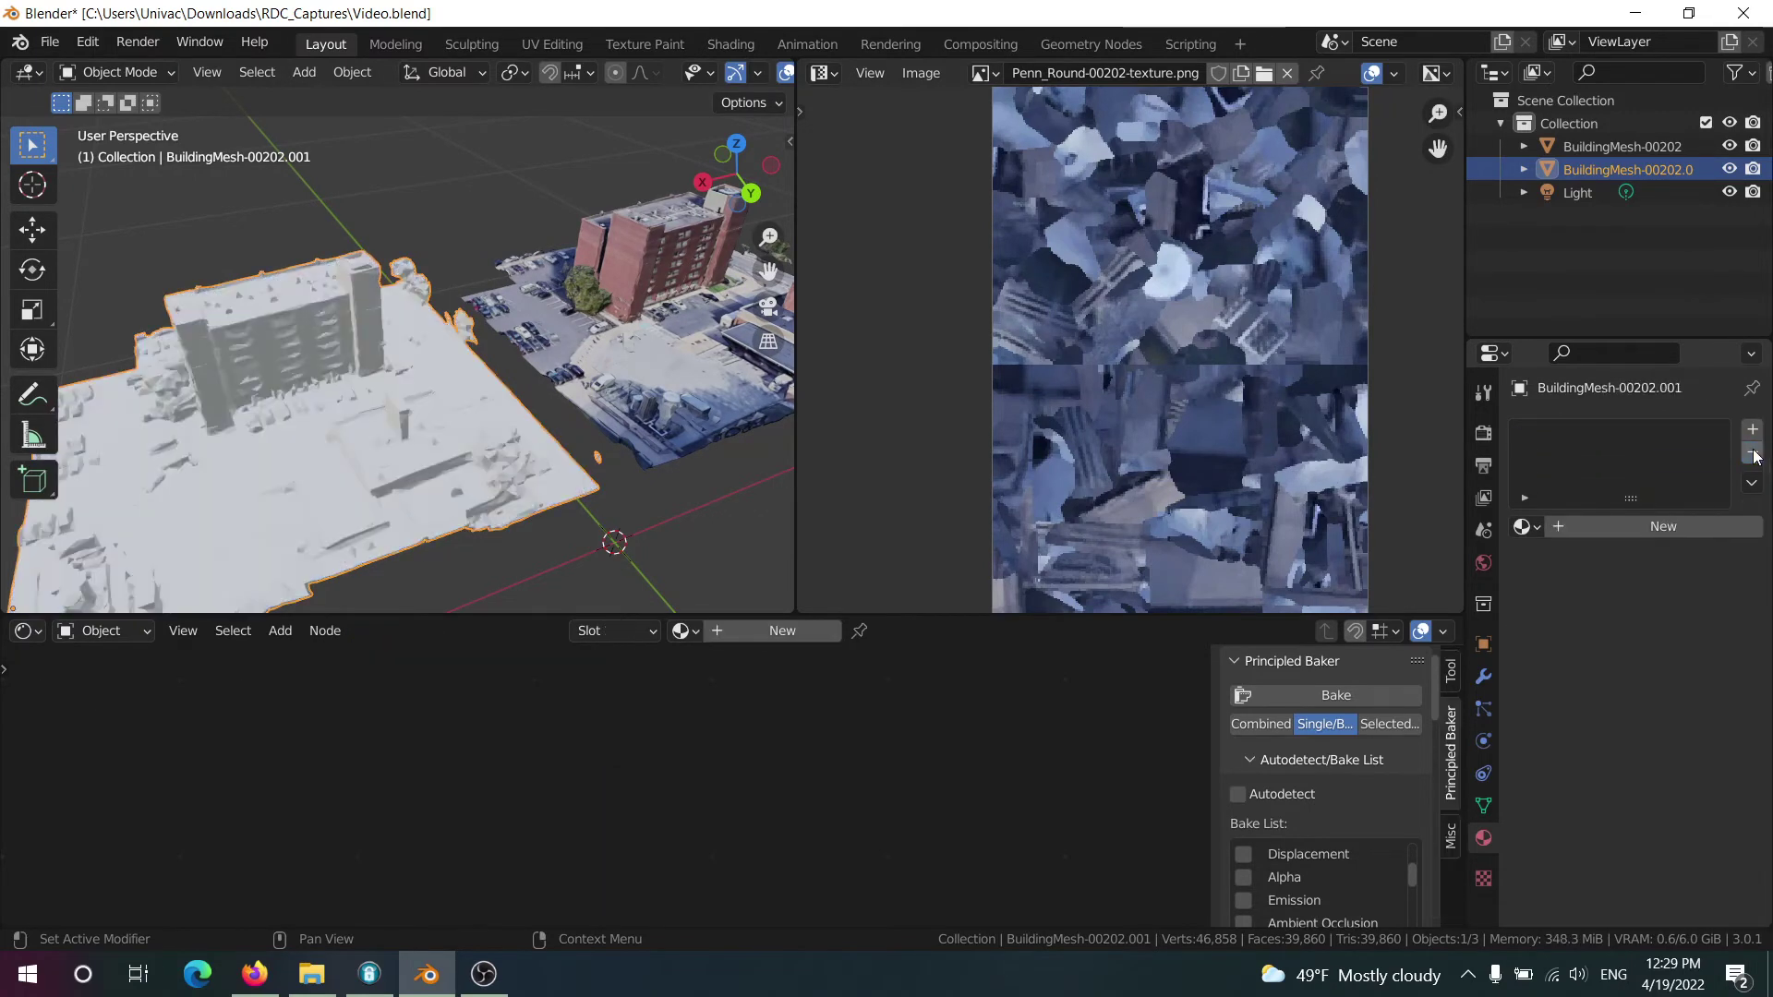
{"action": "left_click", "coordinate": [1663, 526]}
Add an Image Texture node to the left of the new material's shader
{"action": "middle_click_drag", "start_coordinate": [323, 370], "coordinate": [512, 344]}
{"action": "scroll", "coordinate": [643, 823], "scroll_direction": "up", "scroll_amount": 5}
{"action": "middle_click_drag", "start_coordinate": [665, 817], "coordinate": [834, 744]}
{"action": "key", "text": "shift+a"}
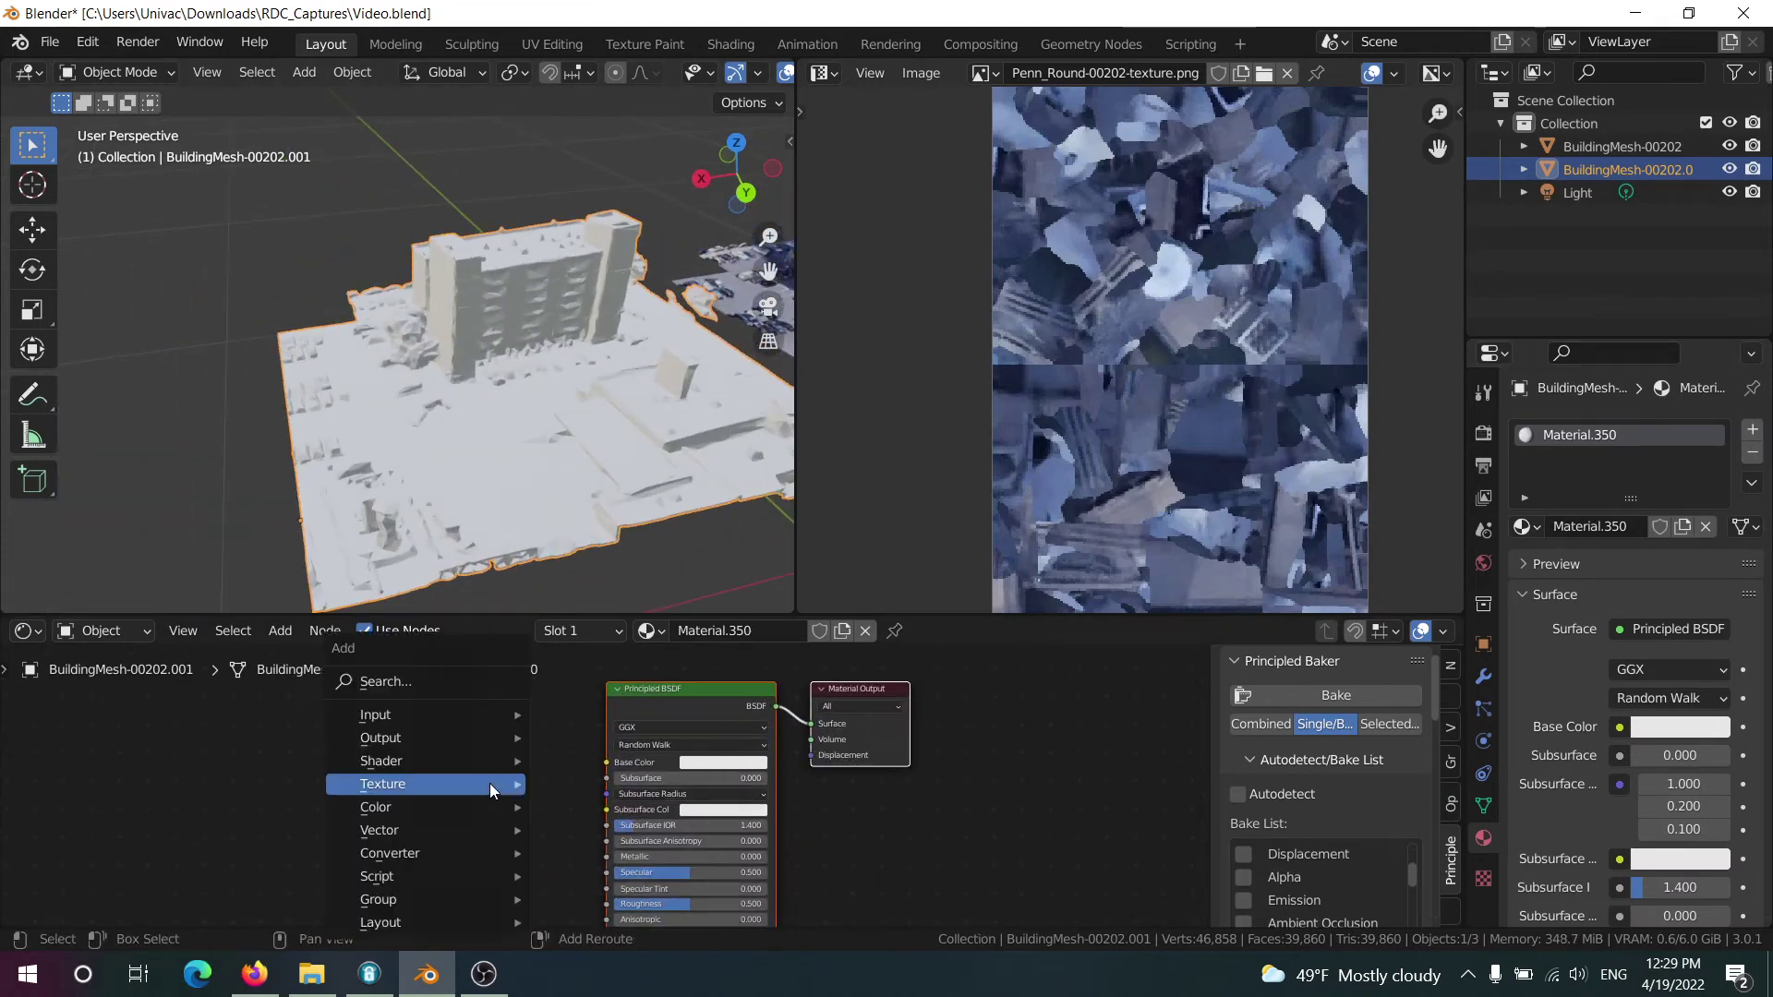
{"action": "mouse_move", "coordinate": [430, 736]}
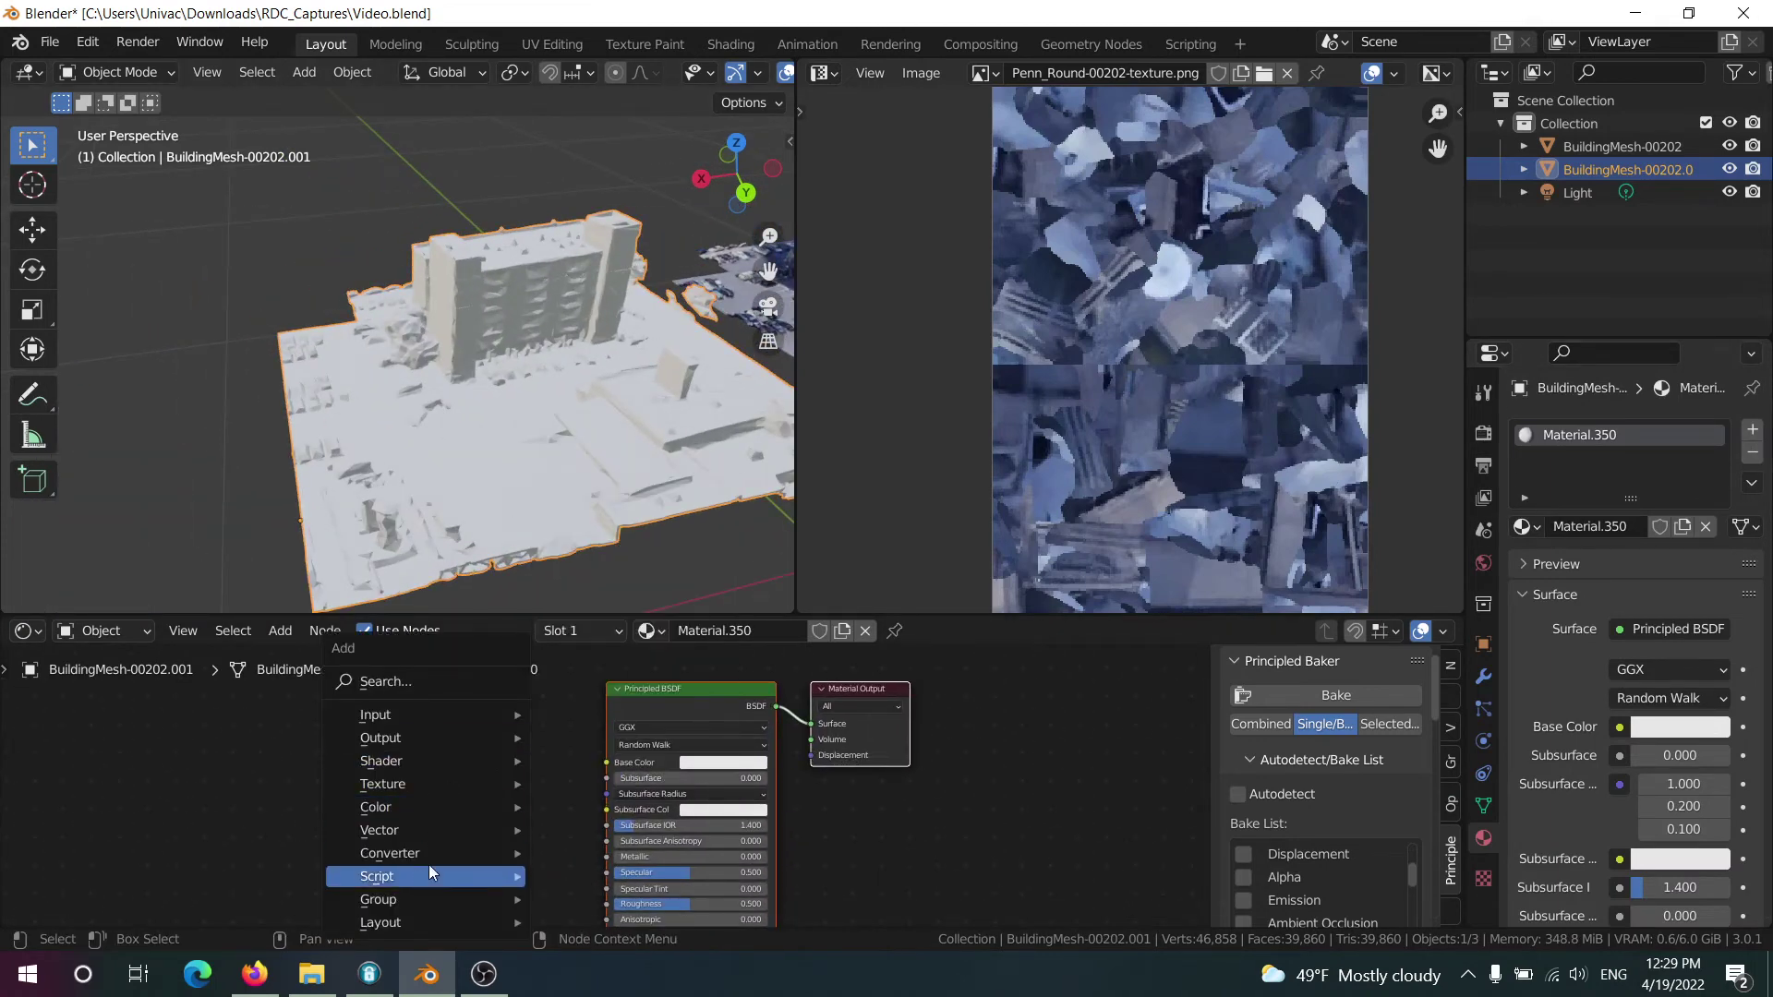
{"action": "mouse_move", "coordinate": [418, 787]}
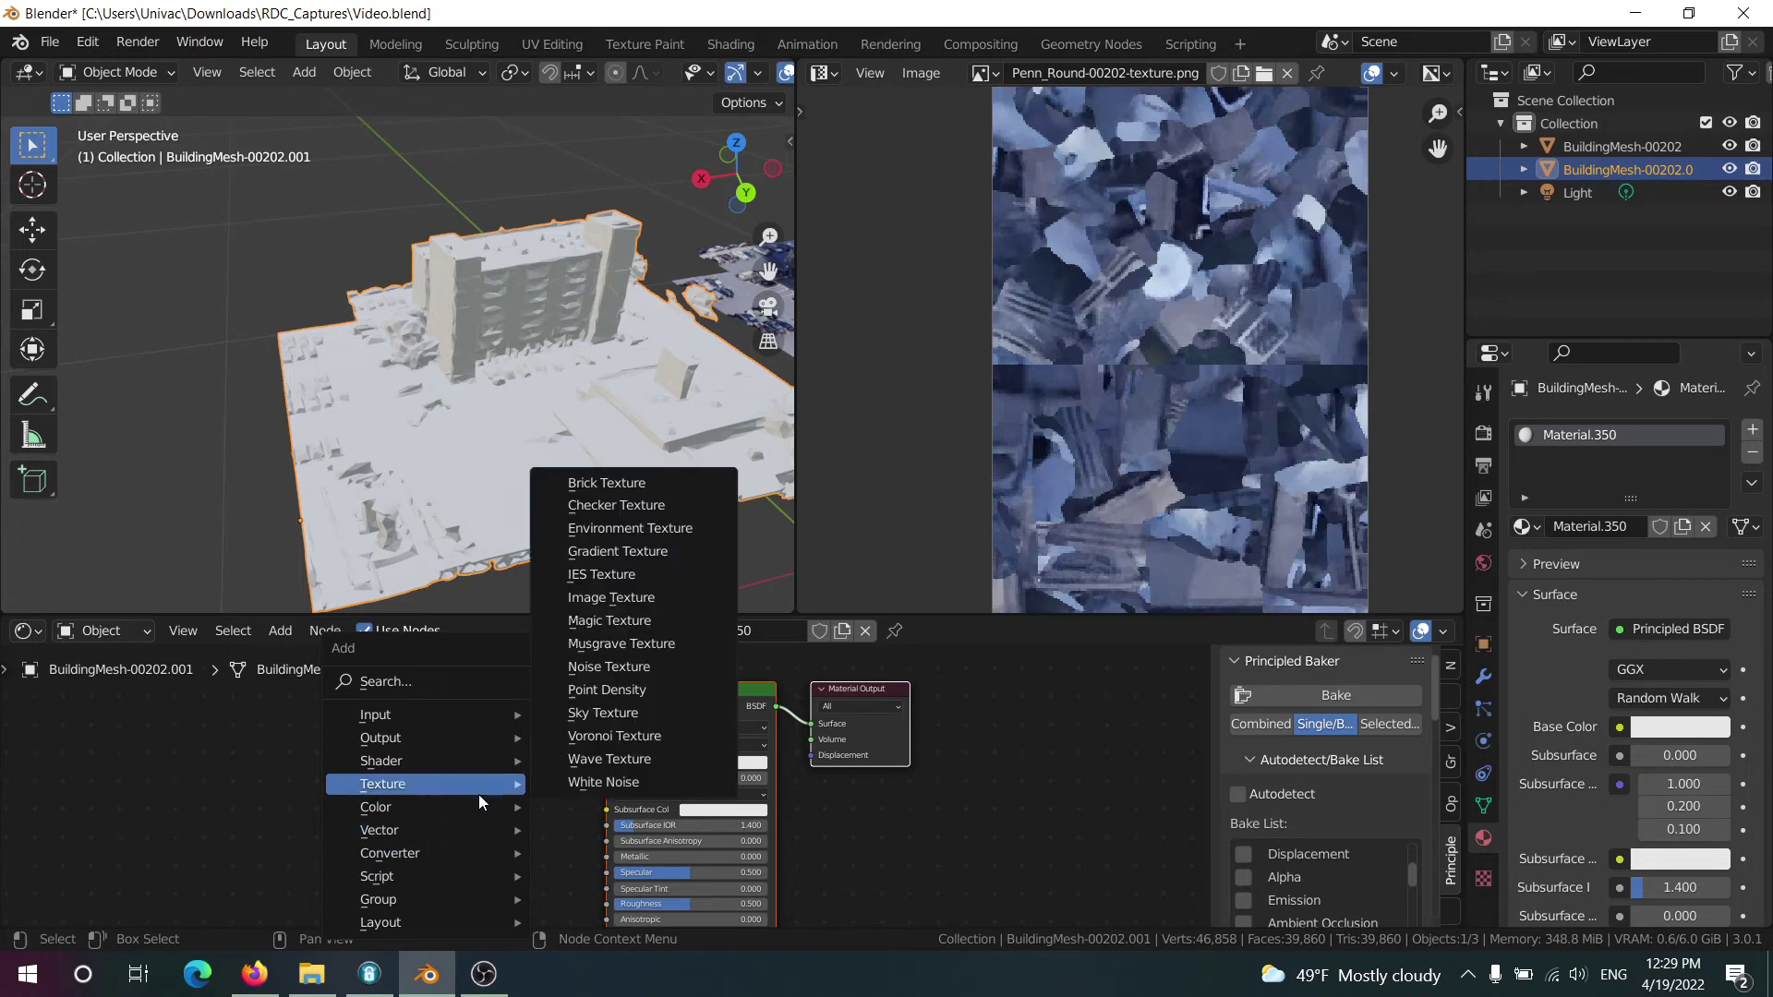
{"action": "left_click", "coordinate": [632, 601]}
{"action": "left_click", "coordinate": [363, 723]}
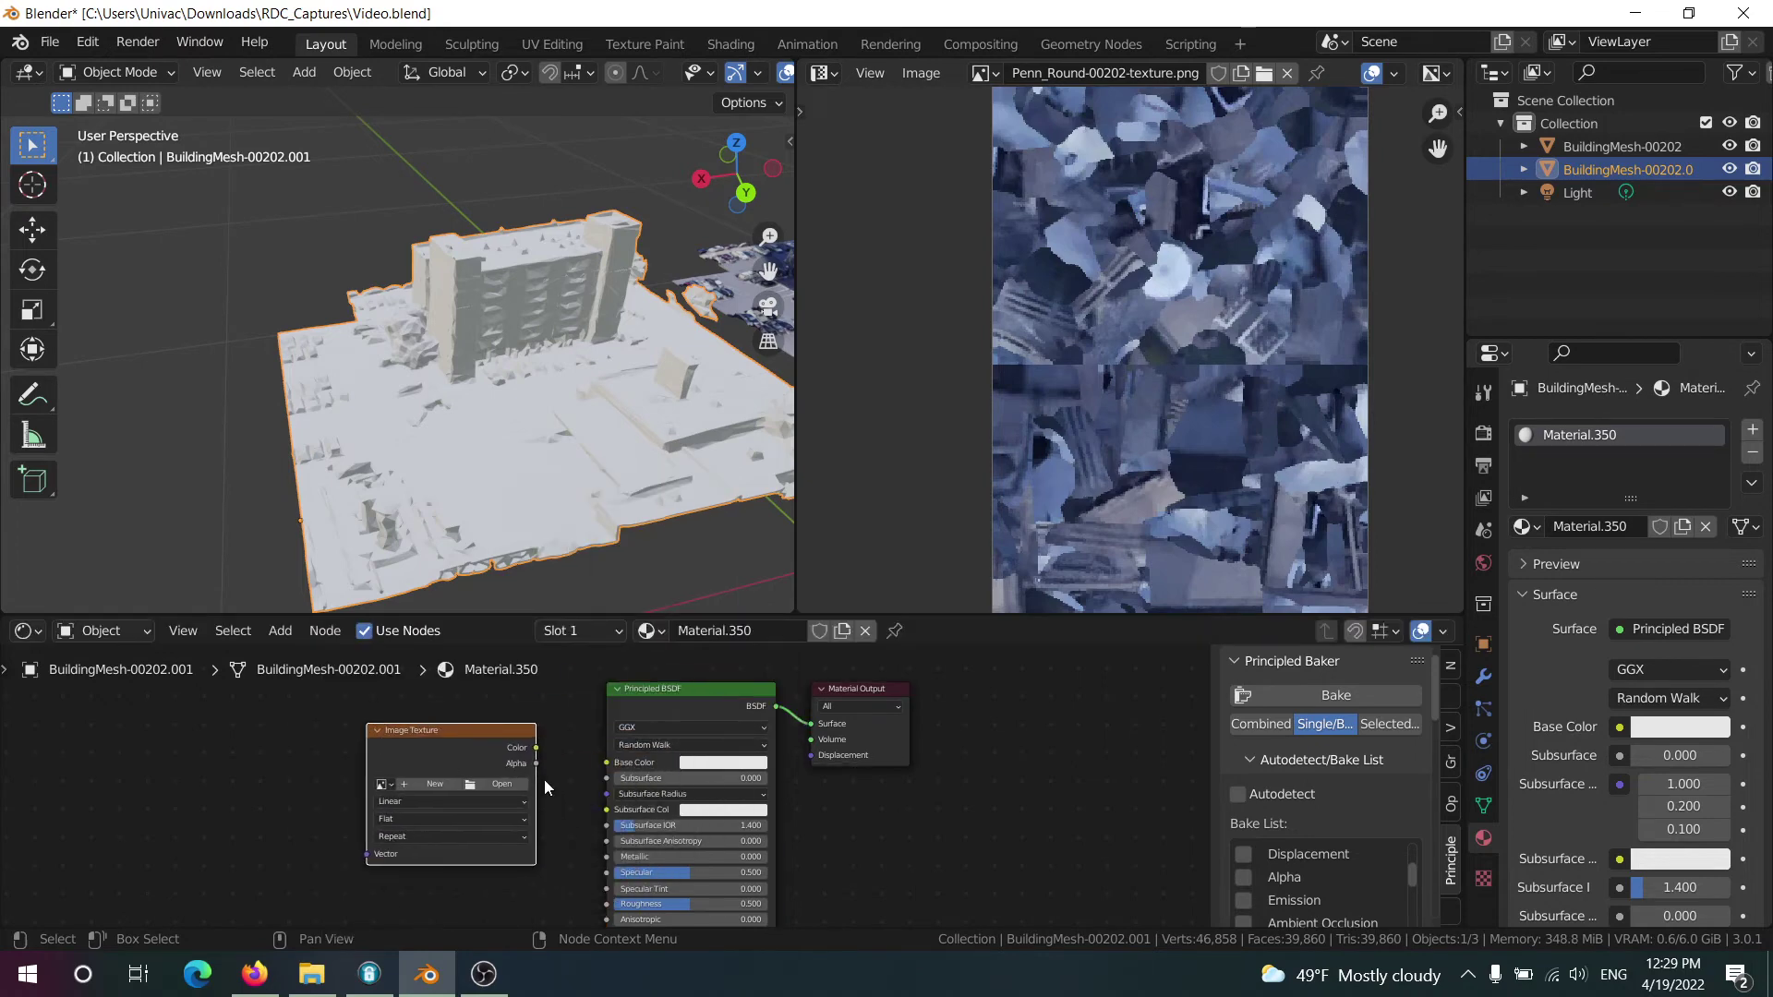
Connect the Image Texture's Color to Base Color and load BuildingMesh-00202_color.png into it
{"action": "left_click_drag", "start_coordinate": [533, 748], "coordinate": [609, 762]}
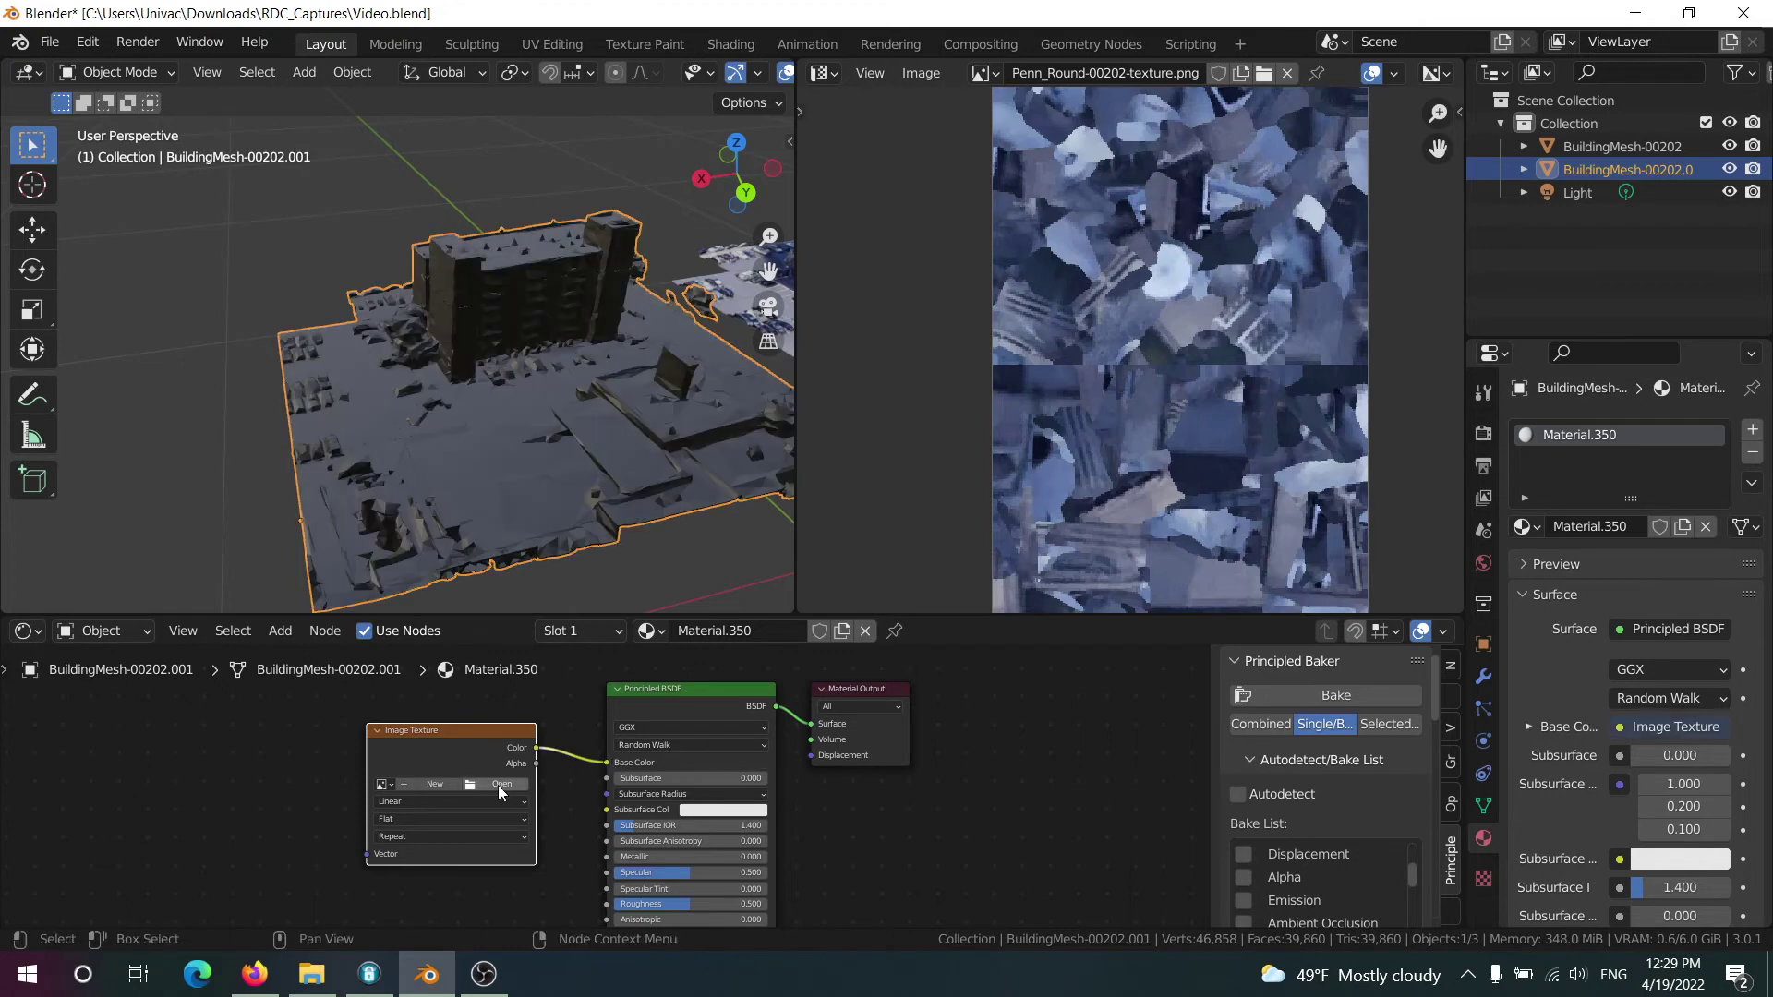
{"action": "left_click", "coordinate": [496, 784]}
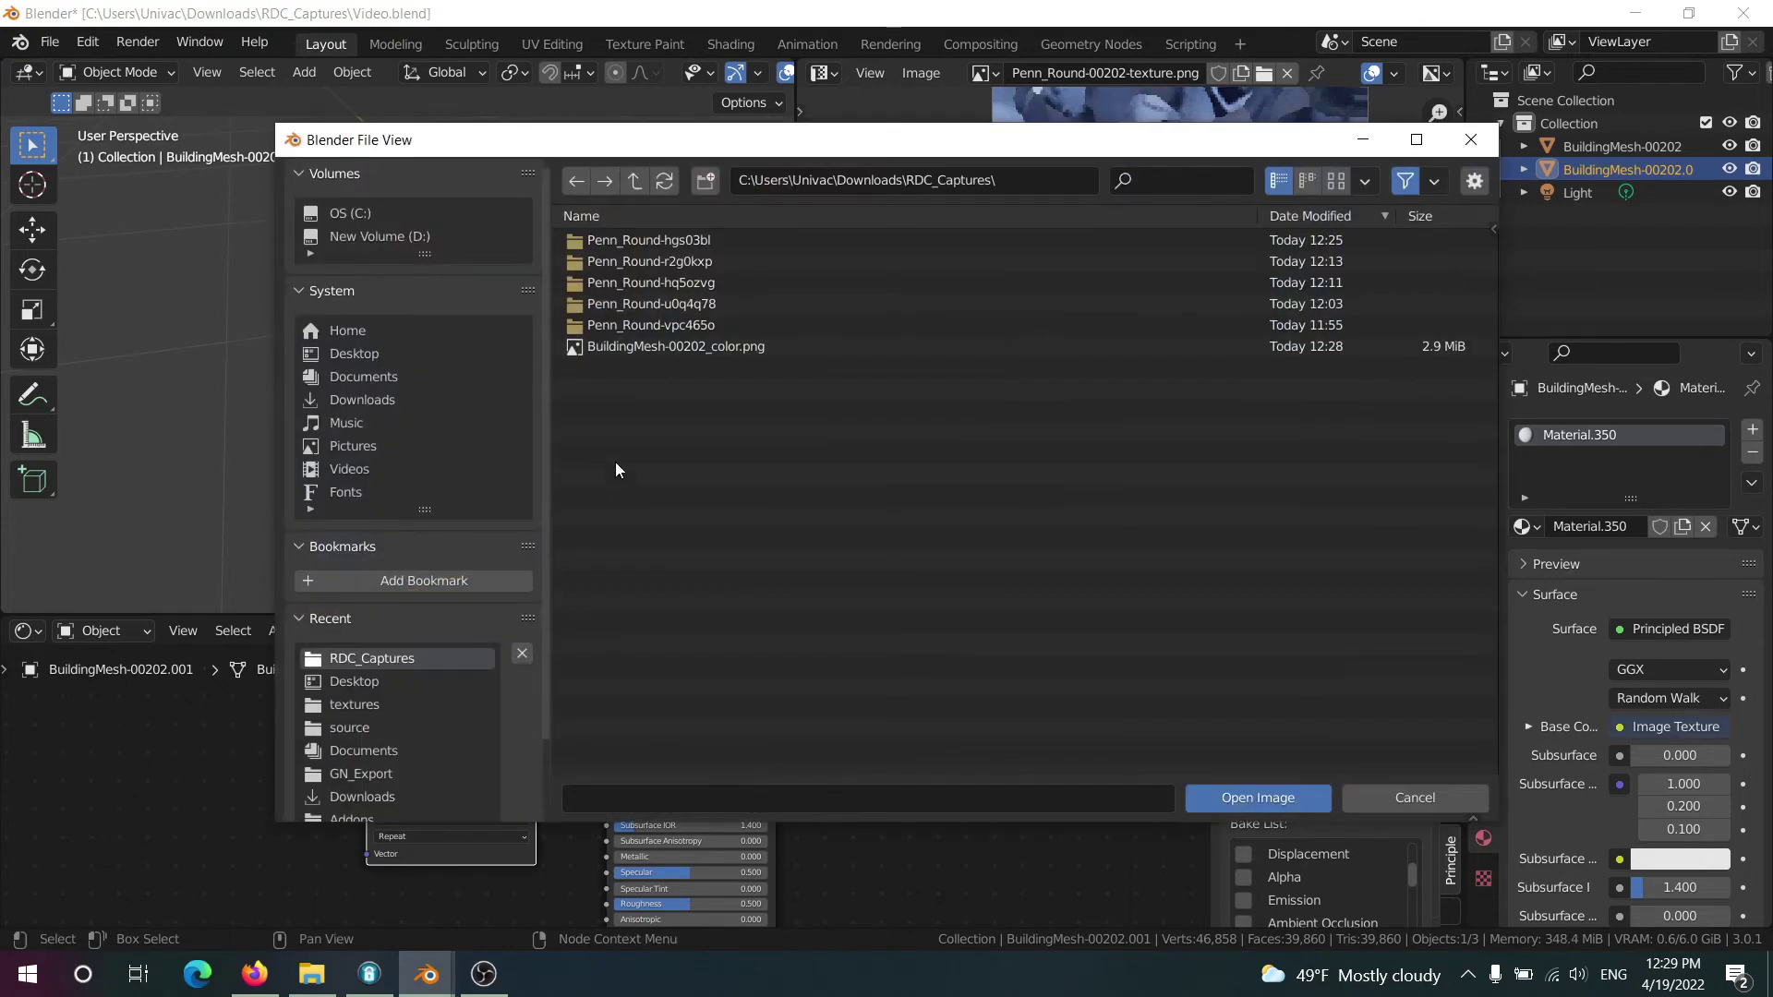
{"action": "left_click", "coordinate": [679, 351]}
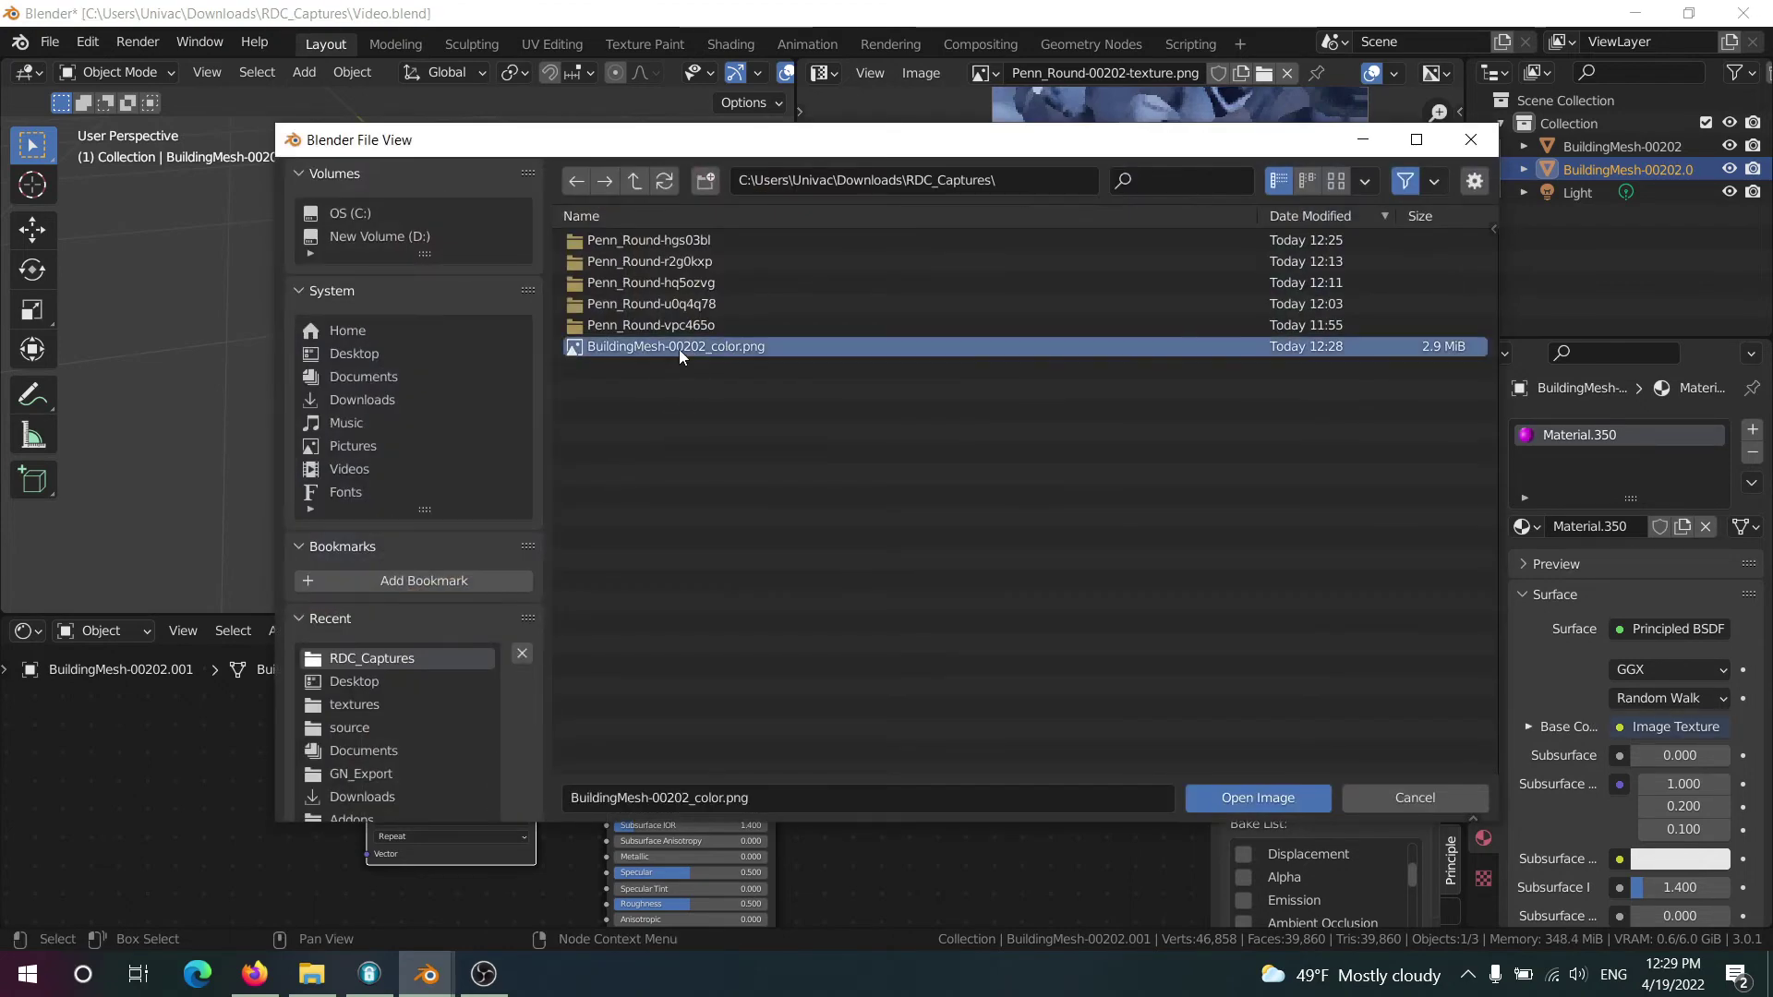
{"action": "double_click", "coordinate": [774, 352]}
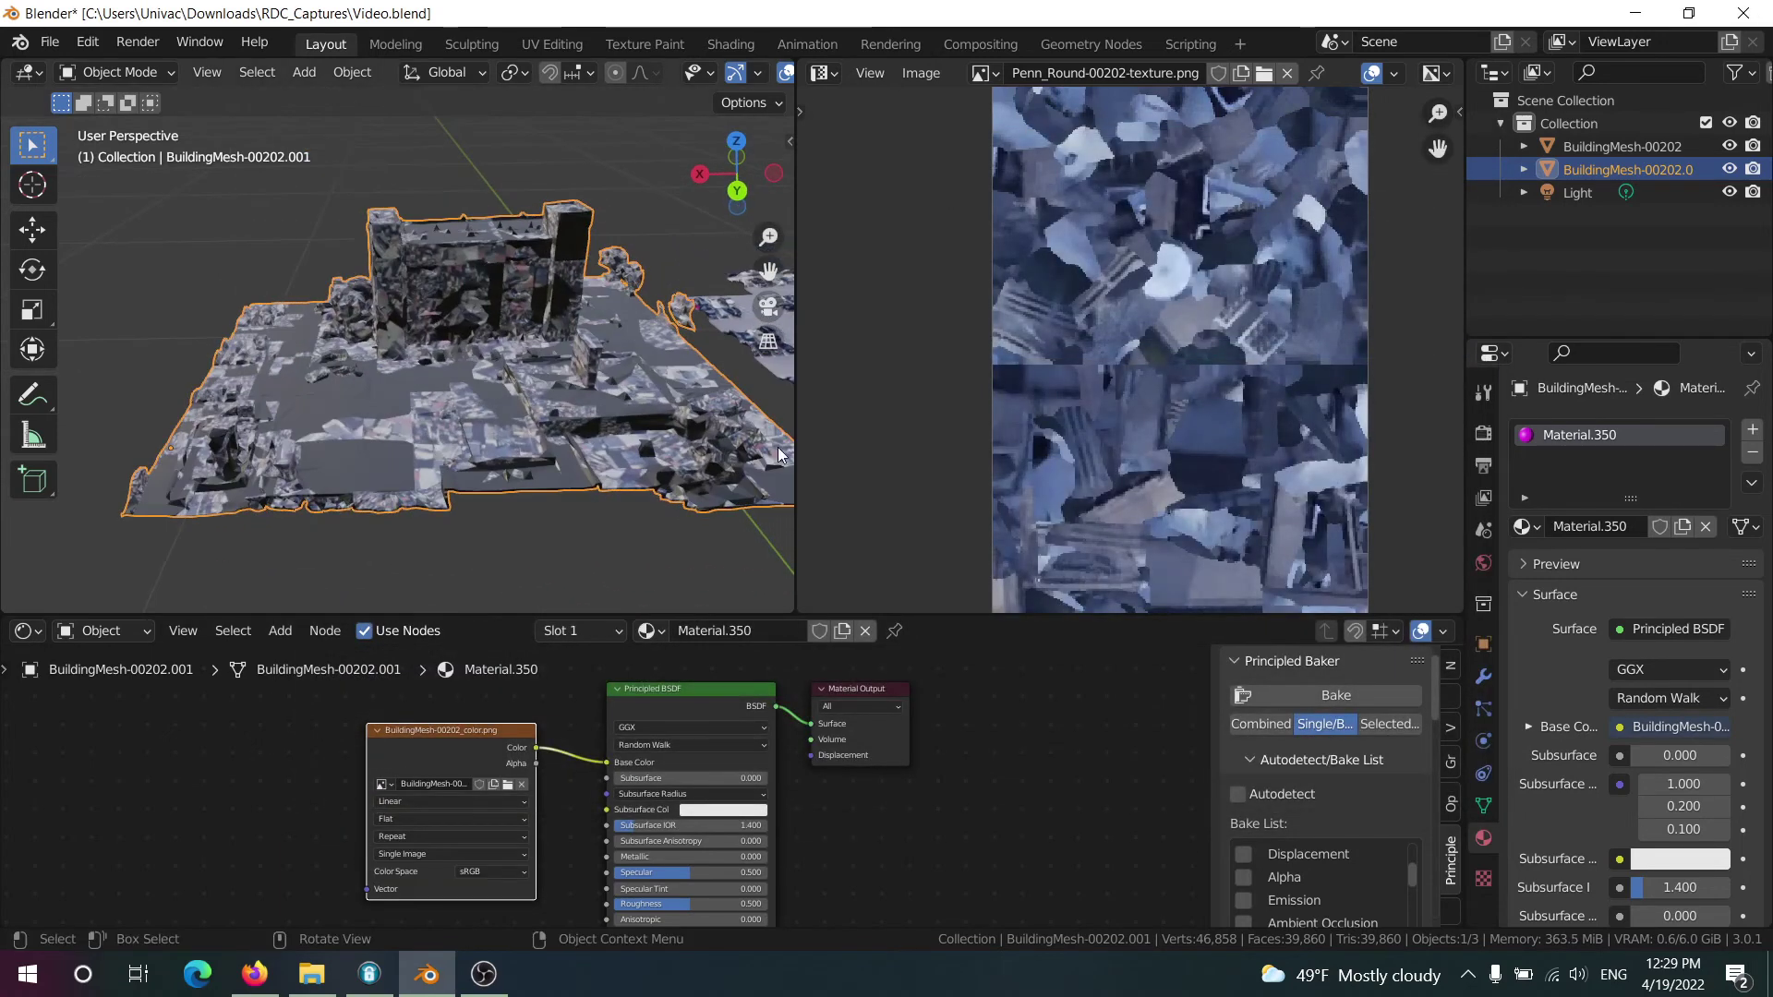
Make UVCombined the render UV map and enlarge the 3D view over the textured duplicate
{"action": "left_click", "coordinate": [1483, 805]}
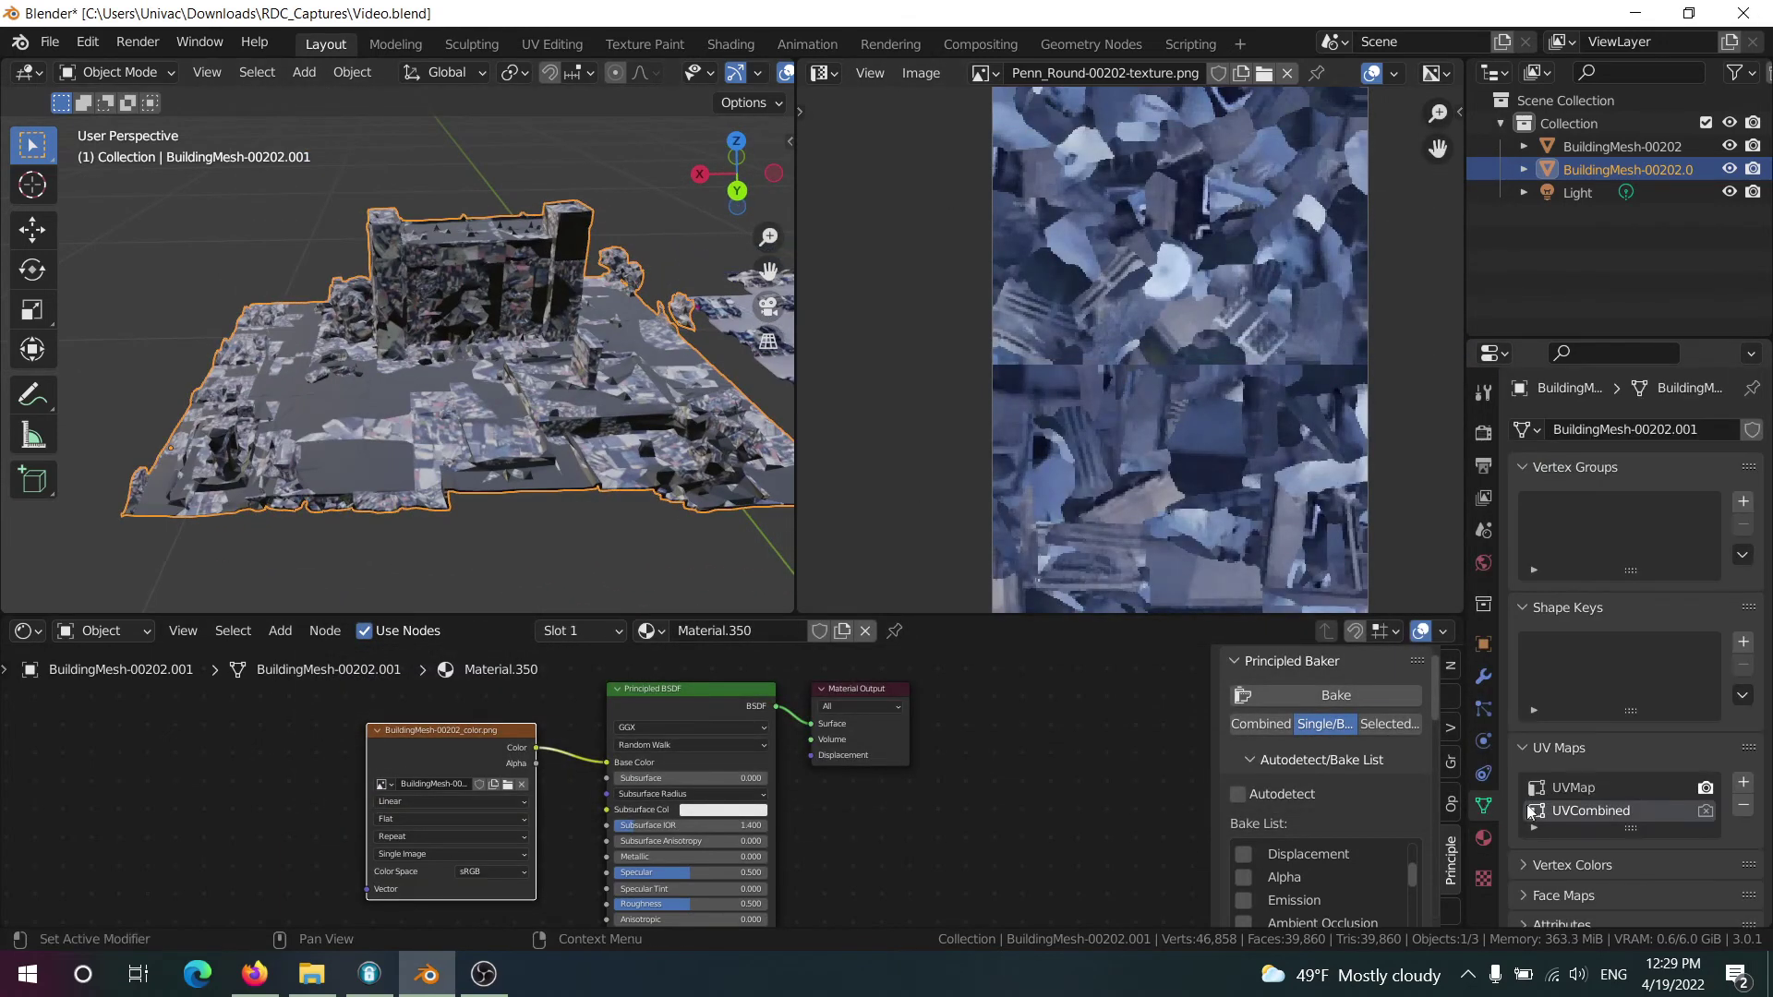
{"action": "left_click", "coordinate": [1706, 811]}
{"action": "middle_click_drag", "start_coordinate": [789, 473], "coordinate": [785, 410]}
{"action": "scroll", "coordinate": [554, 399], "scroll_direction": "up", "scroll_amount": 3}
{"action": "scroll", "coordinate": [595, 384], "scroll_direction": "down", "scroll_amount": 2}
{"action": "left_click_drag", "start_coordinate": [795, 410], "coordinate": [1260, 415]}
{"action": "left_click_drag", "start_coordinate": [999, 614], "coordinate": [1002, 759]}
{"action": "middle_click_drag", "start_coordinate": [961, 665], "coordinate": [844, 539]}
Compare the single-material duplicate with the original building's materials, then switch to OBS
{"action": "left_click", "coordinate": [722, 613]}
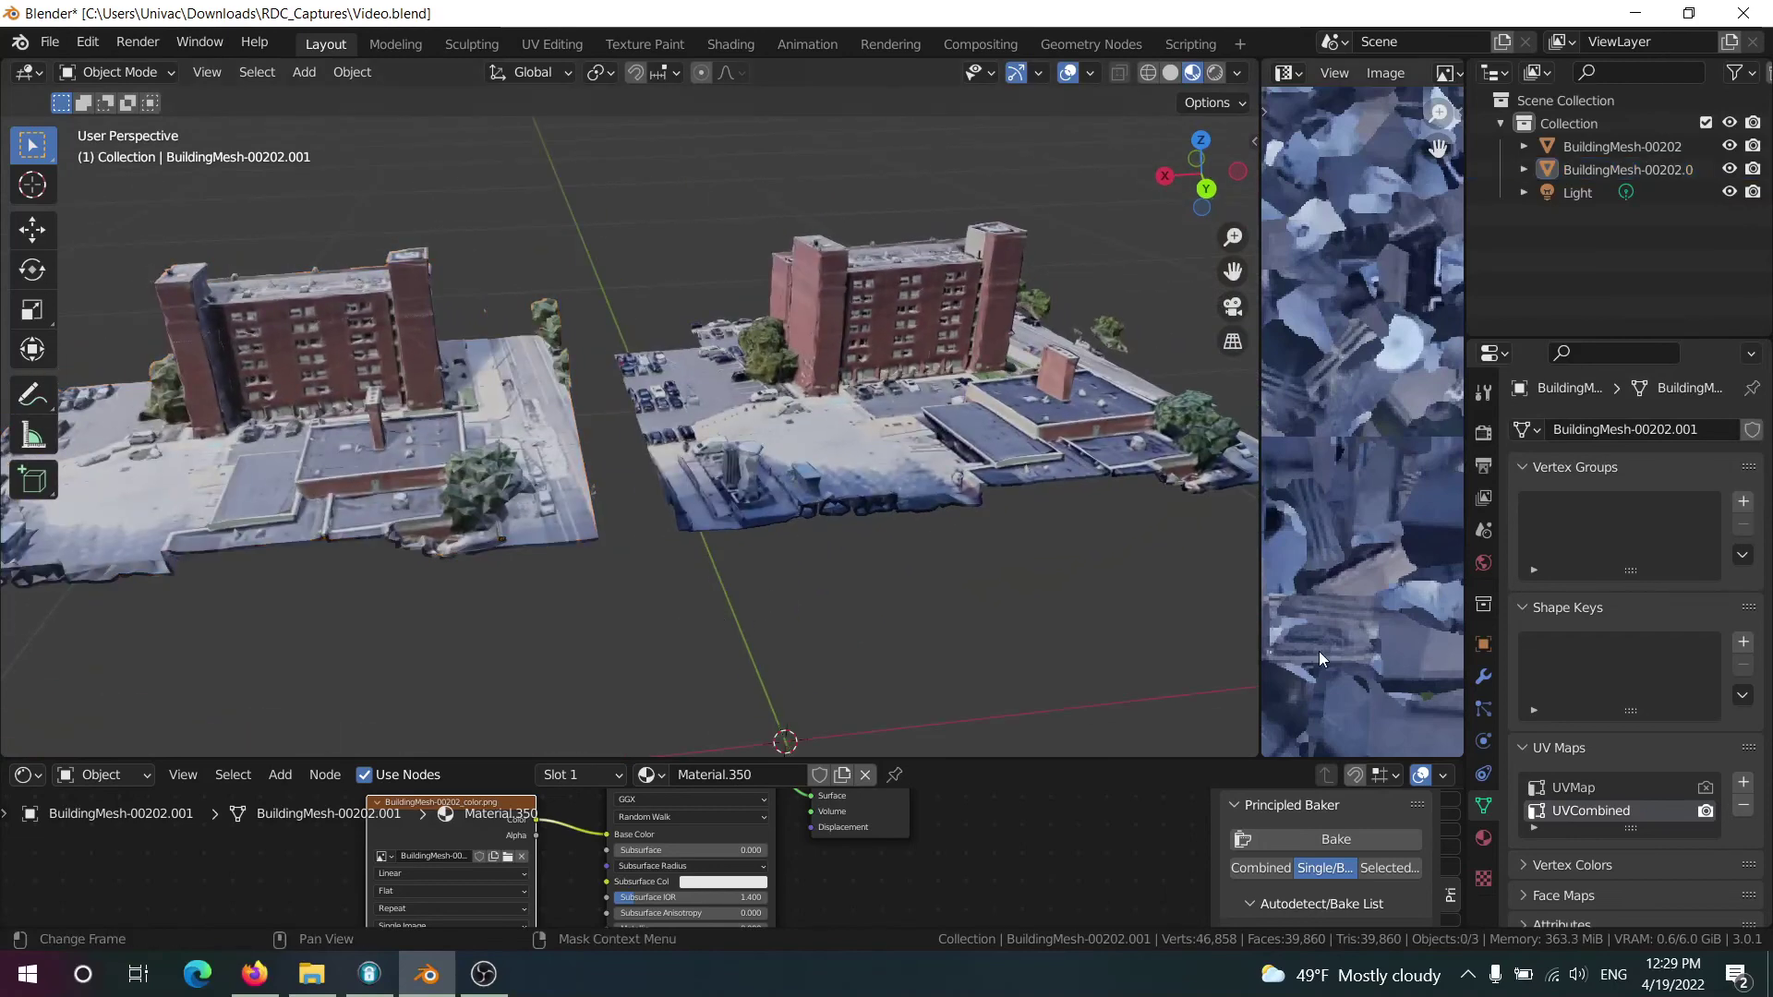
{"action": "left_click", "coordinate": [417, 468]}
{"action": "left_click", "coordinate": [1483, 837]}
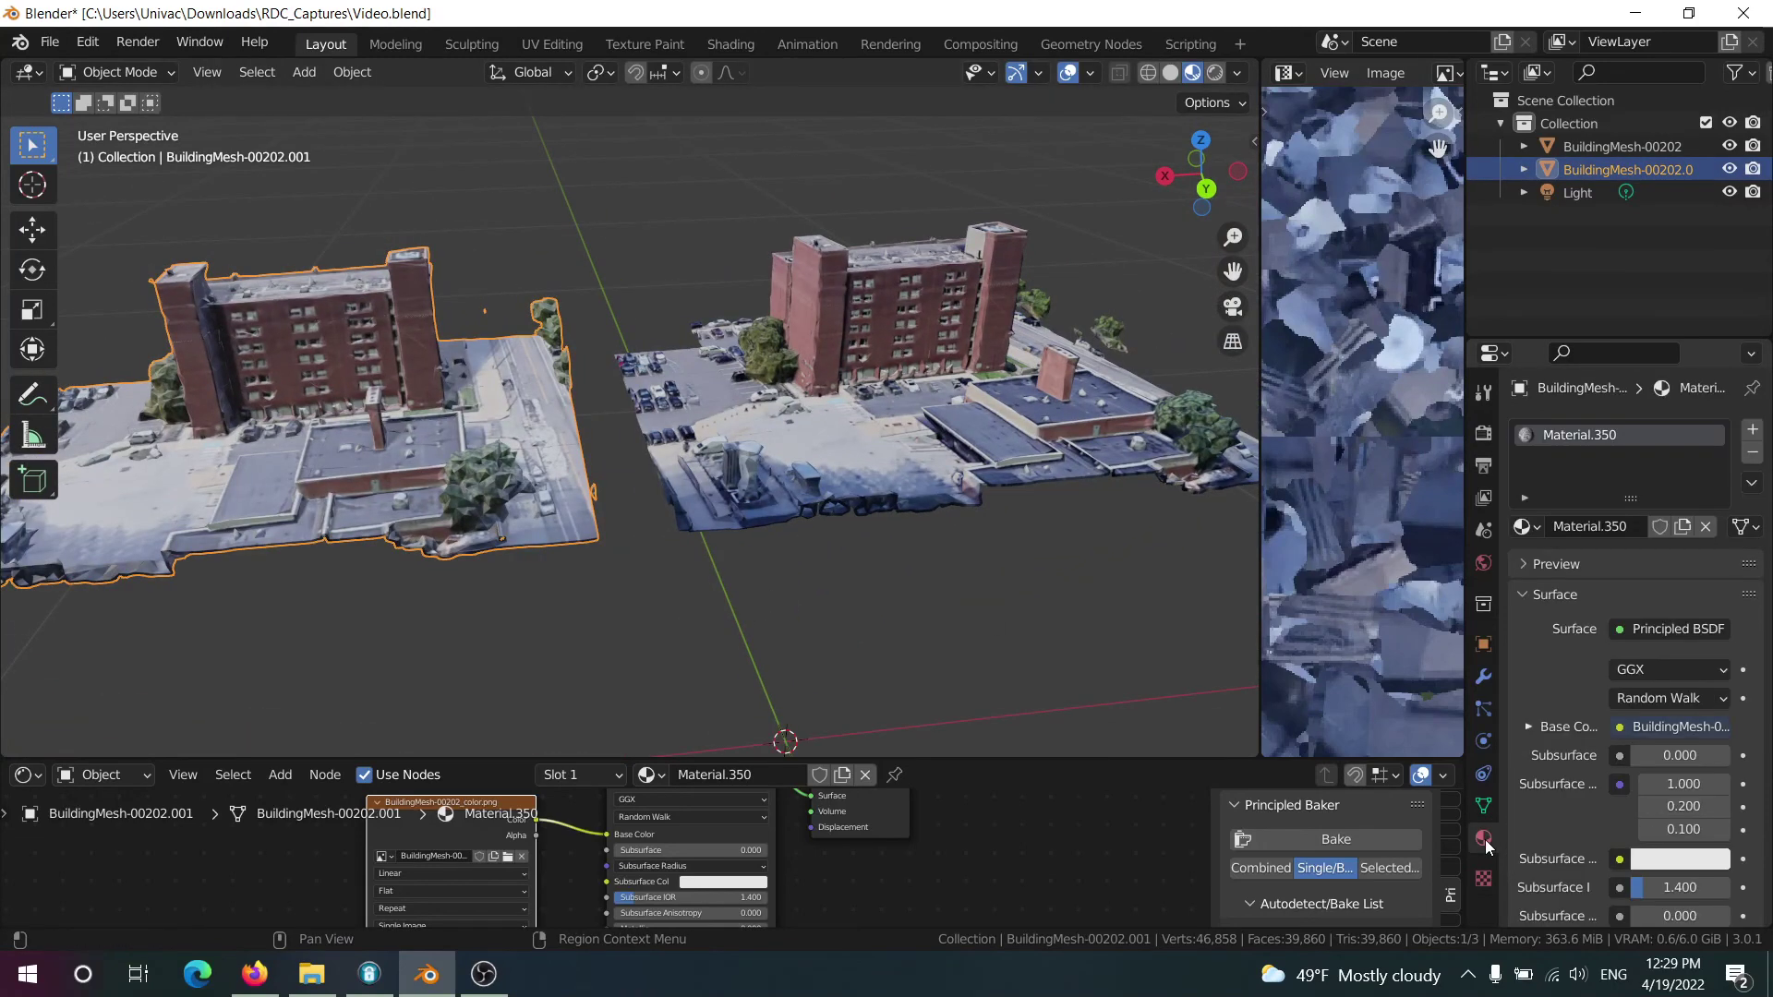
{"action": "left_click", "coordinate": [999, 414]}
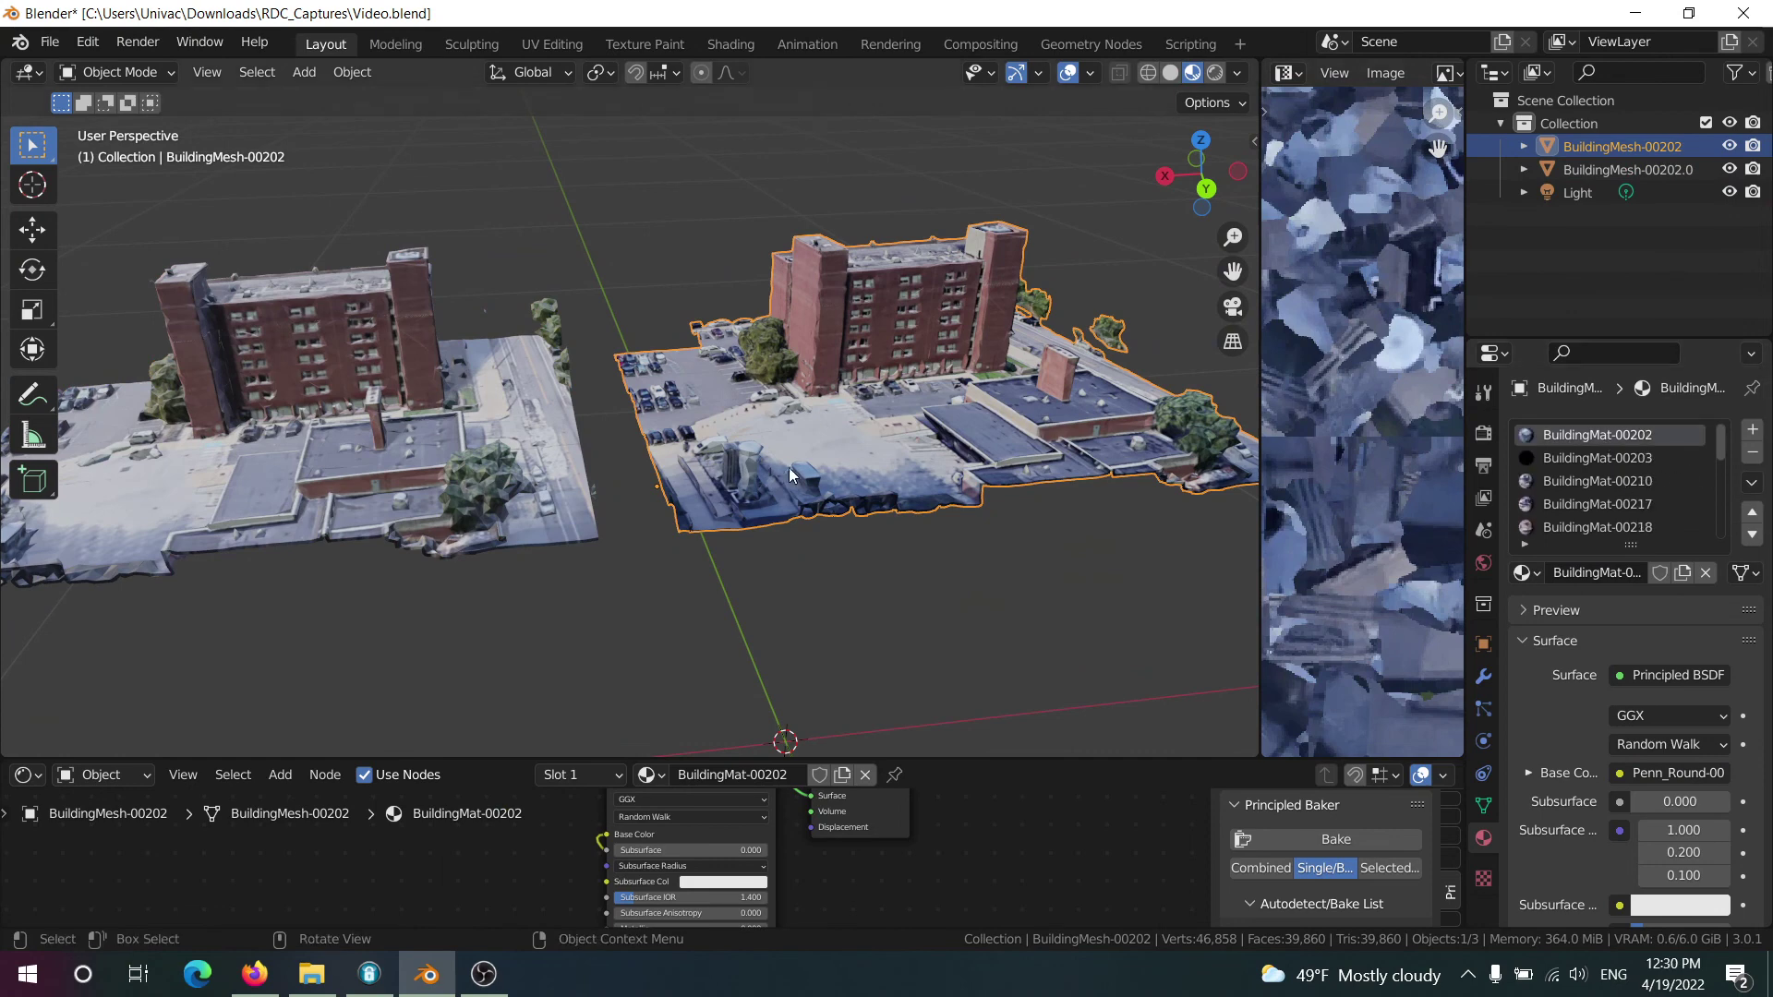
{"action": "left_click", "coordinate": [480, 434]}
{"action": "middle_click_drag", "start_coordinate": [480, 434], "coordinate": [665, 447]}
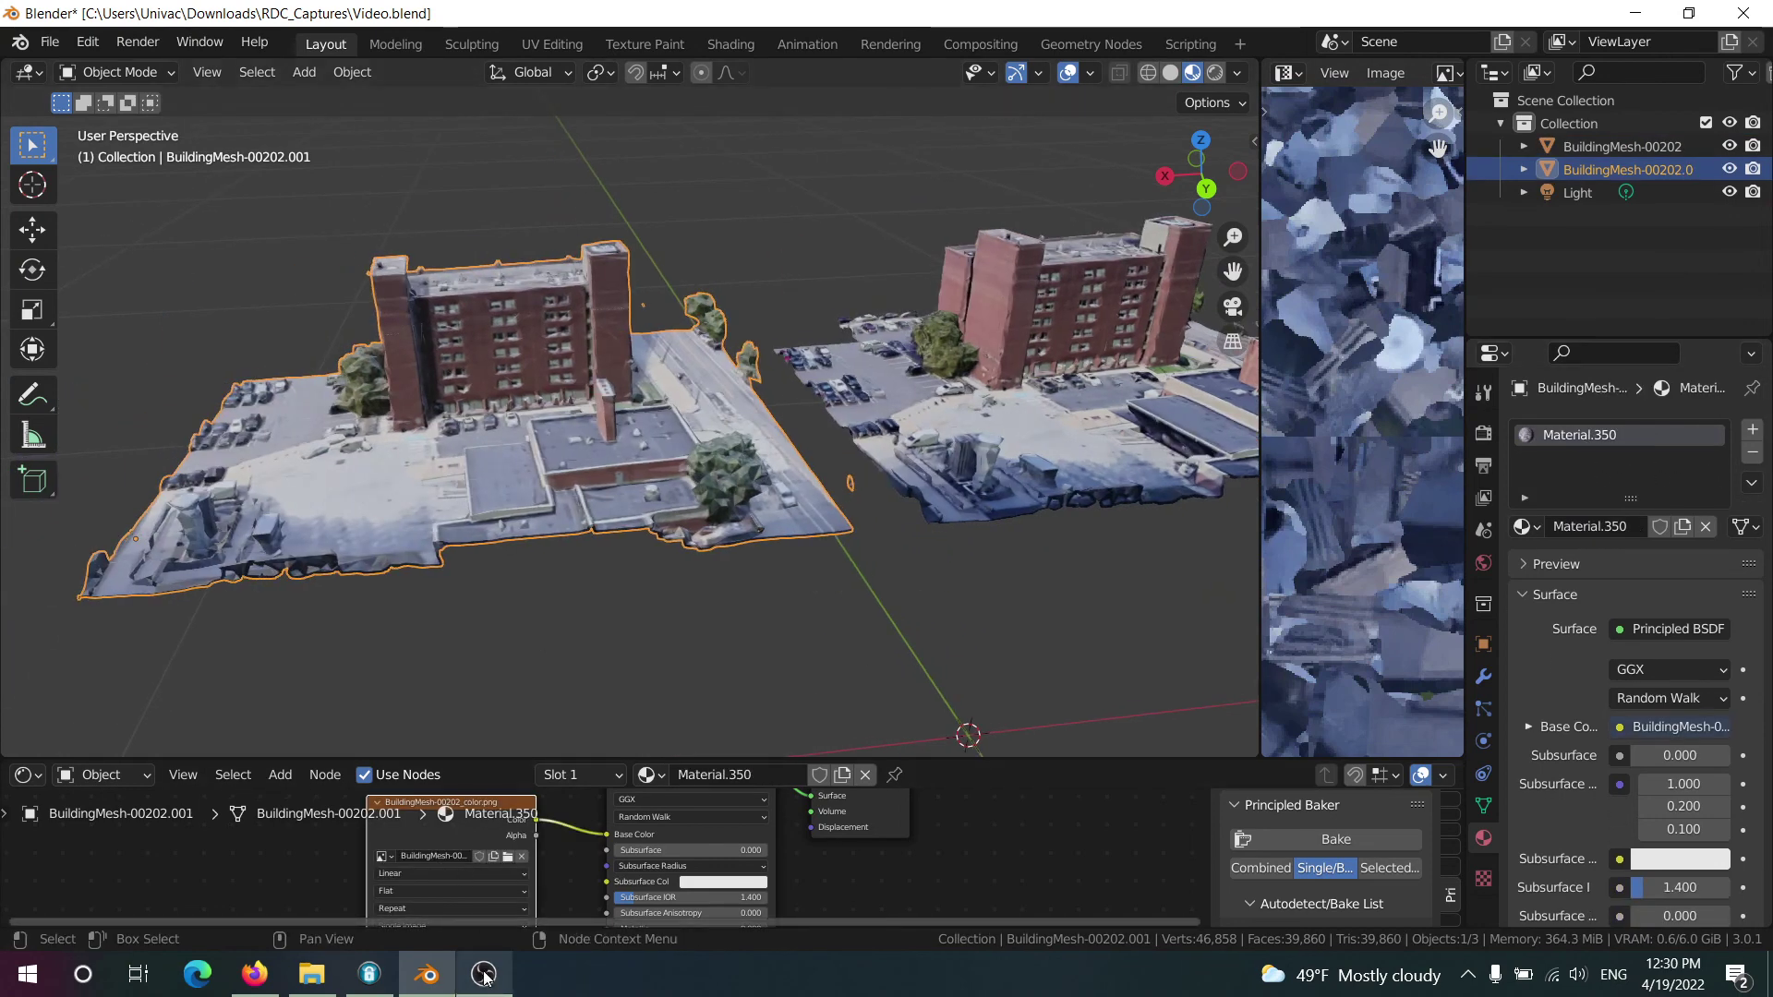
{"action": "mouse_move", "coordinate": [484, 976]}
{"action": "left_click", "coordinate": [484, 864]}
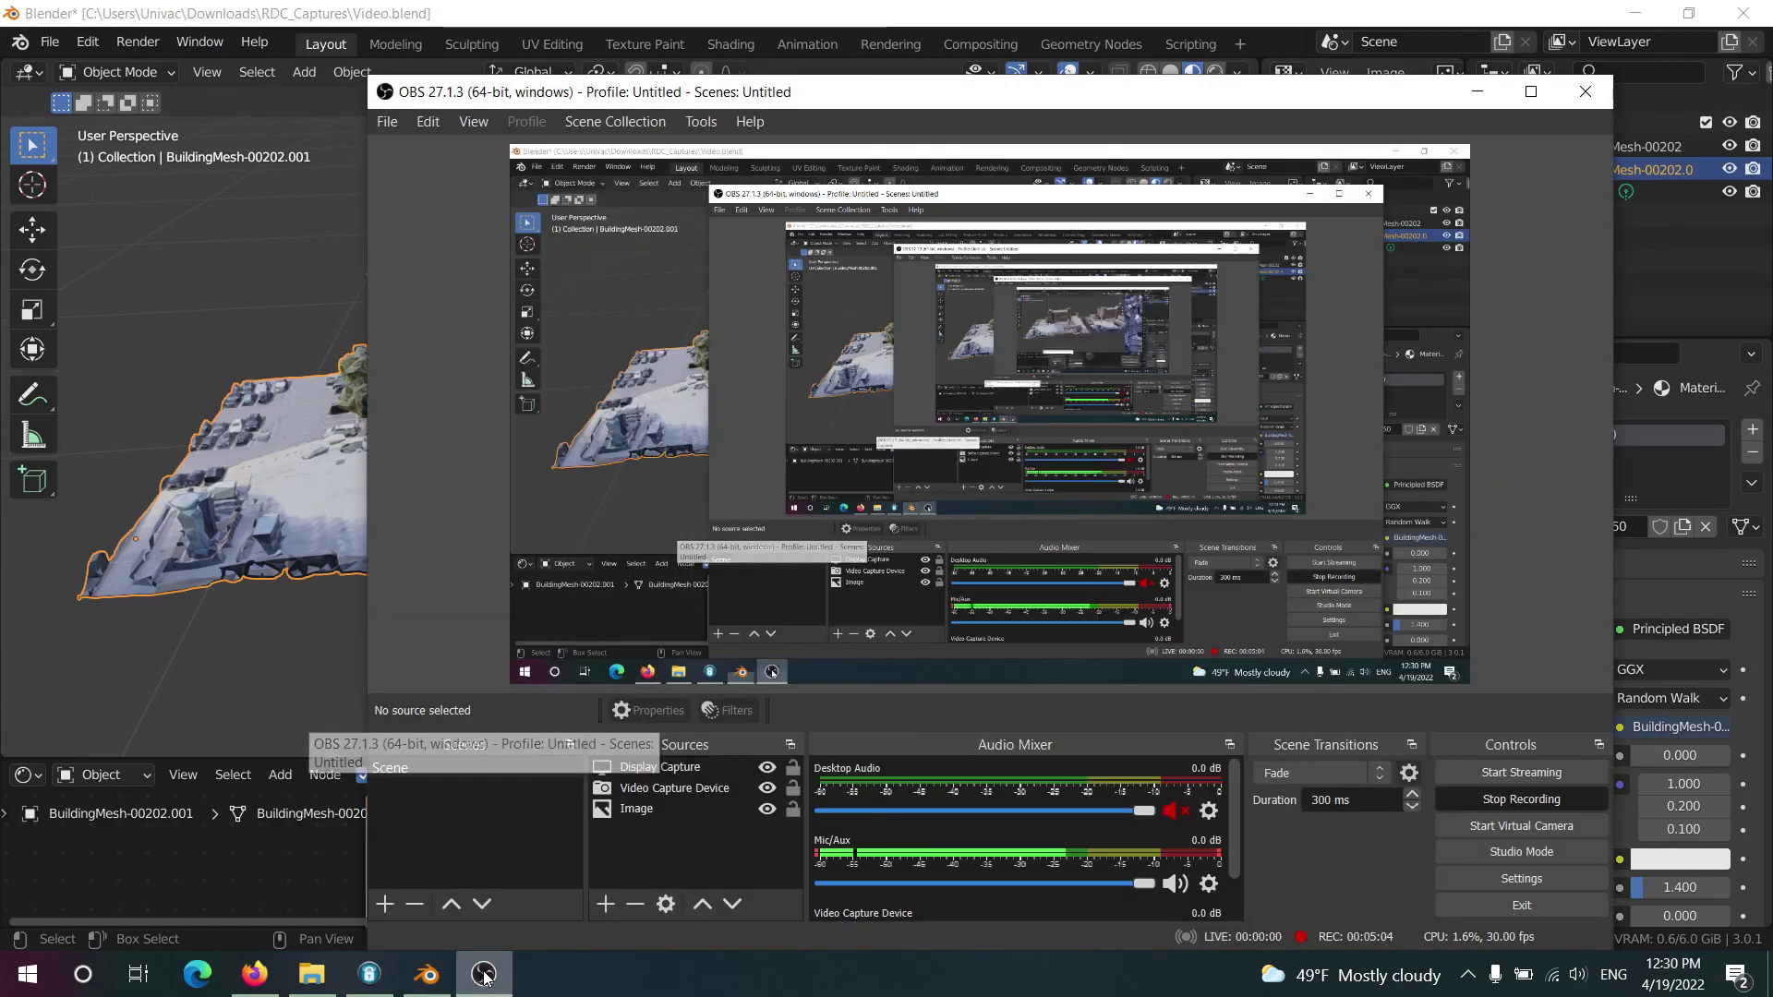